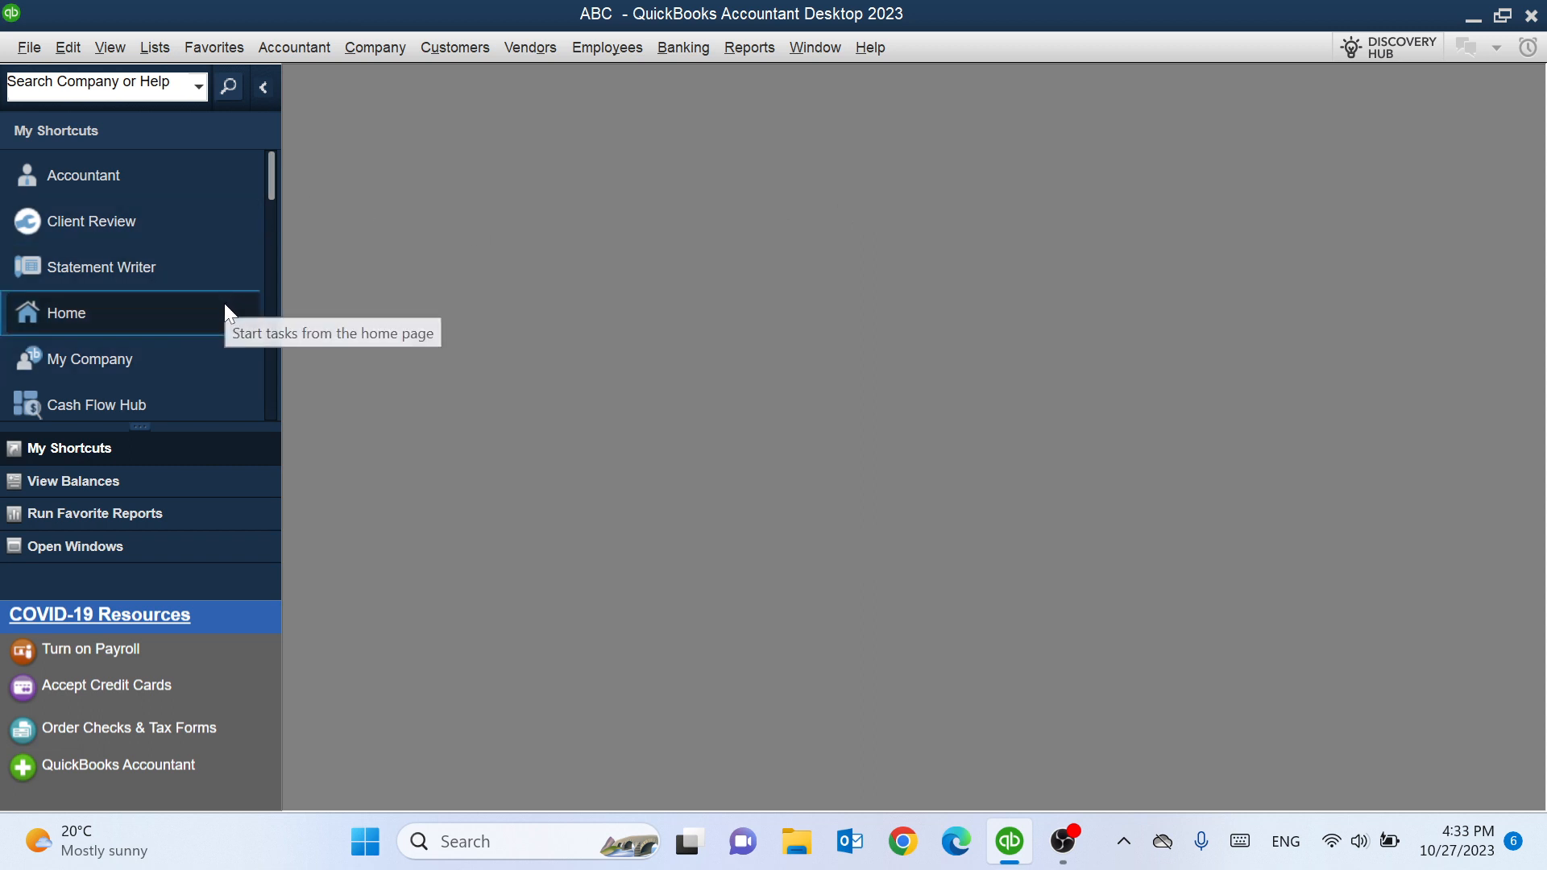
- Open the Home page, maximize it, and open the Chart of Accounts from it before closing it
{"action": "left_click", "coordinate": [58, 315]}
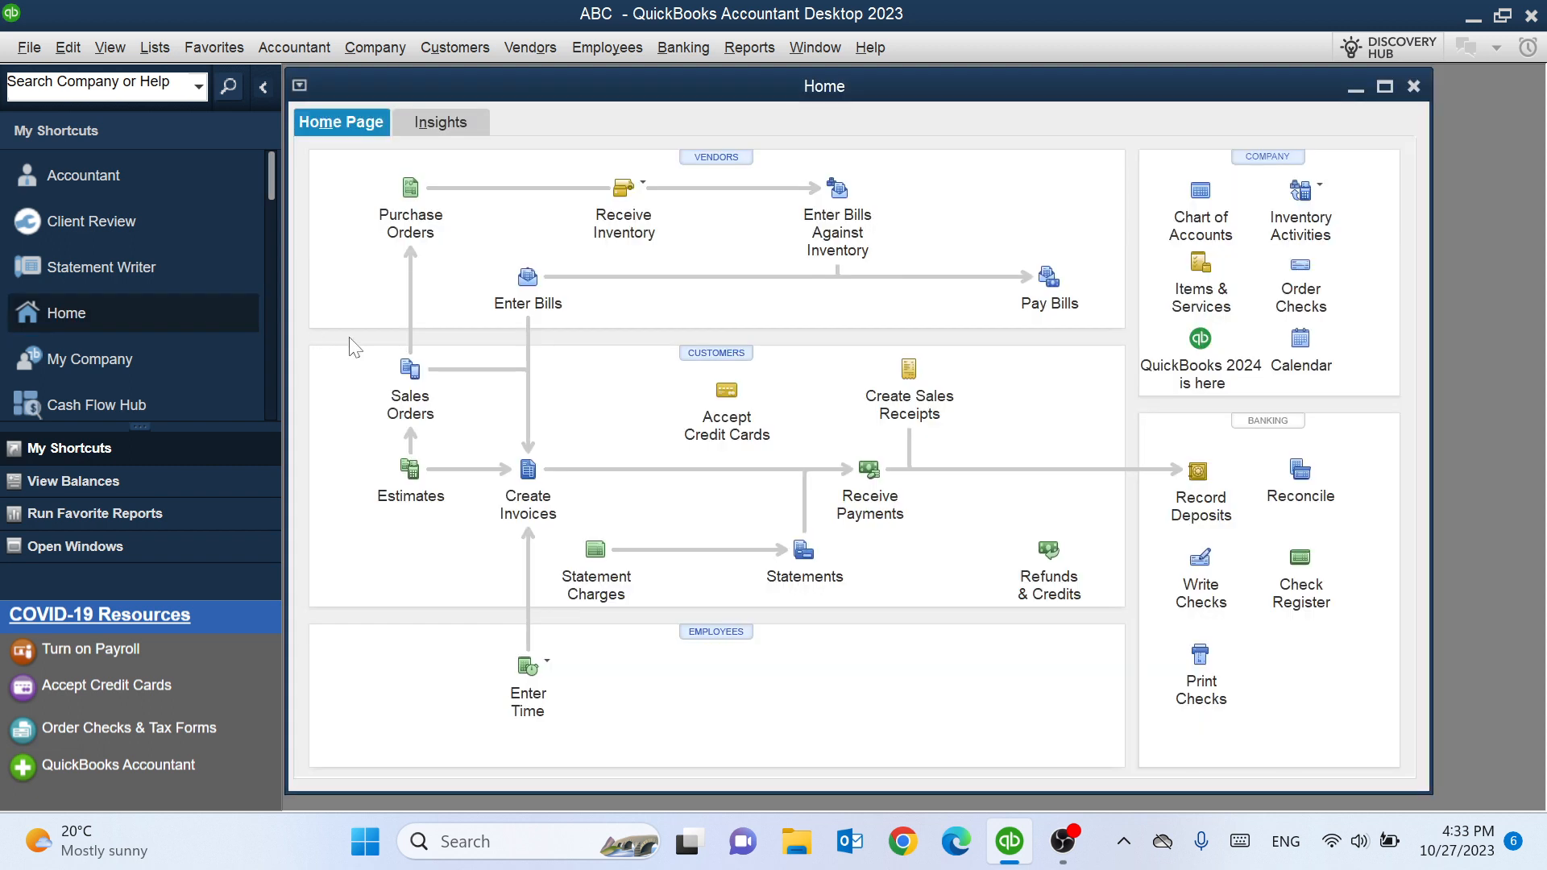
{"action": "left_click", "coordinate": [1385, 86]}
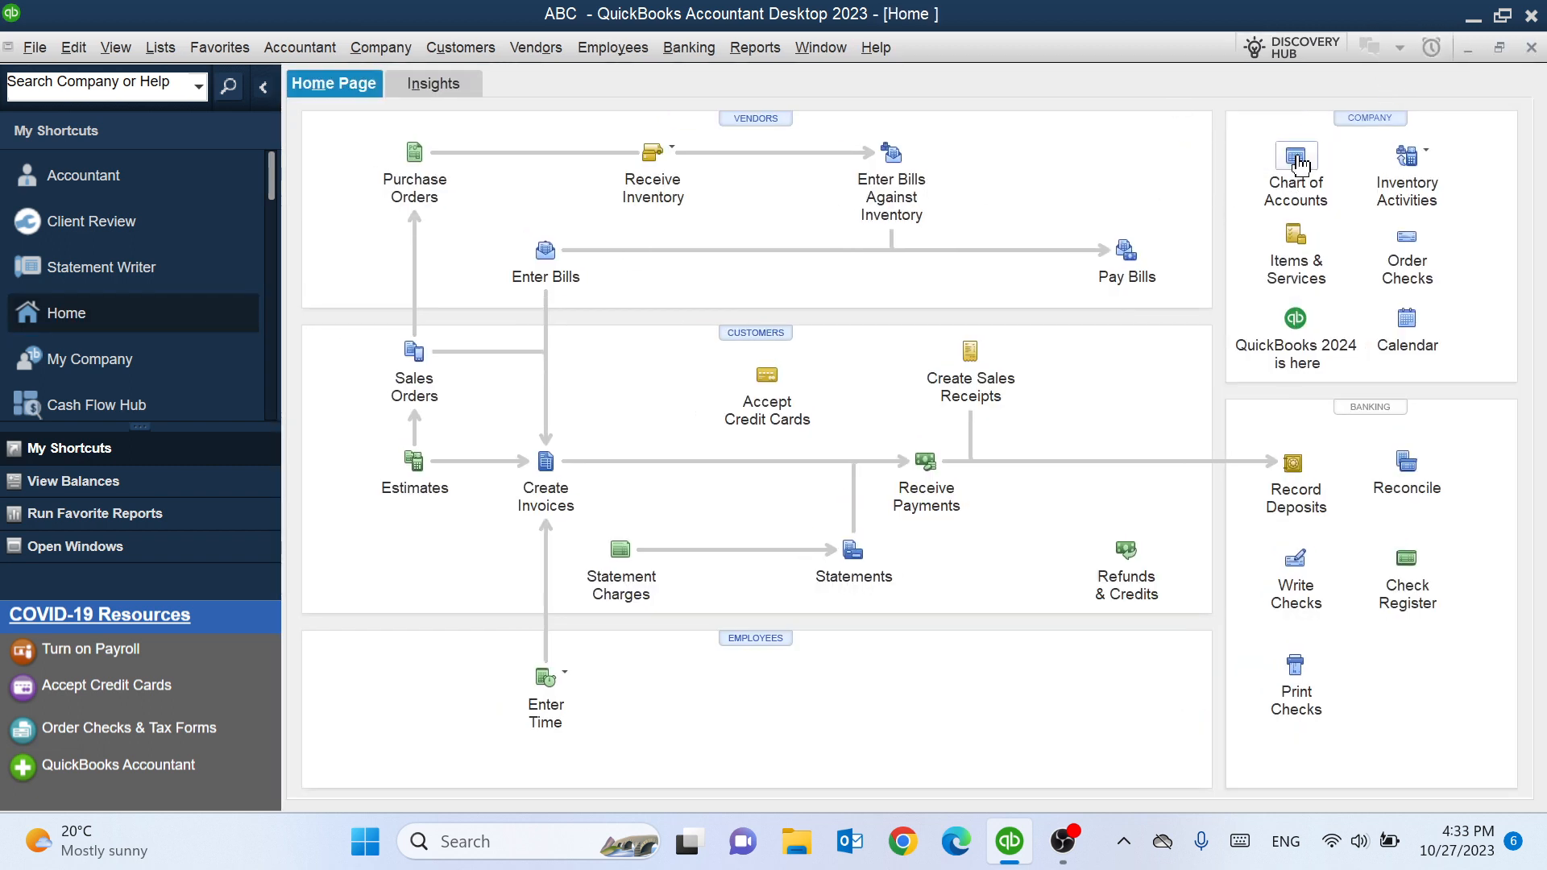
{"action": "left_click", "coordinate": [1296, 167]}
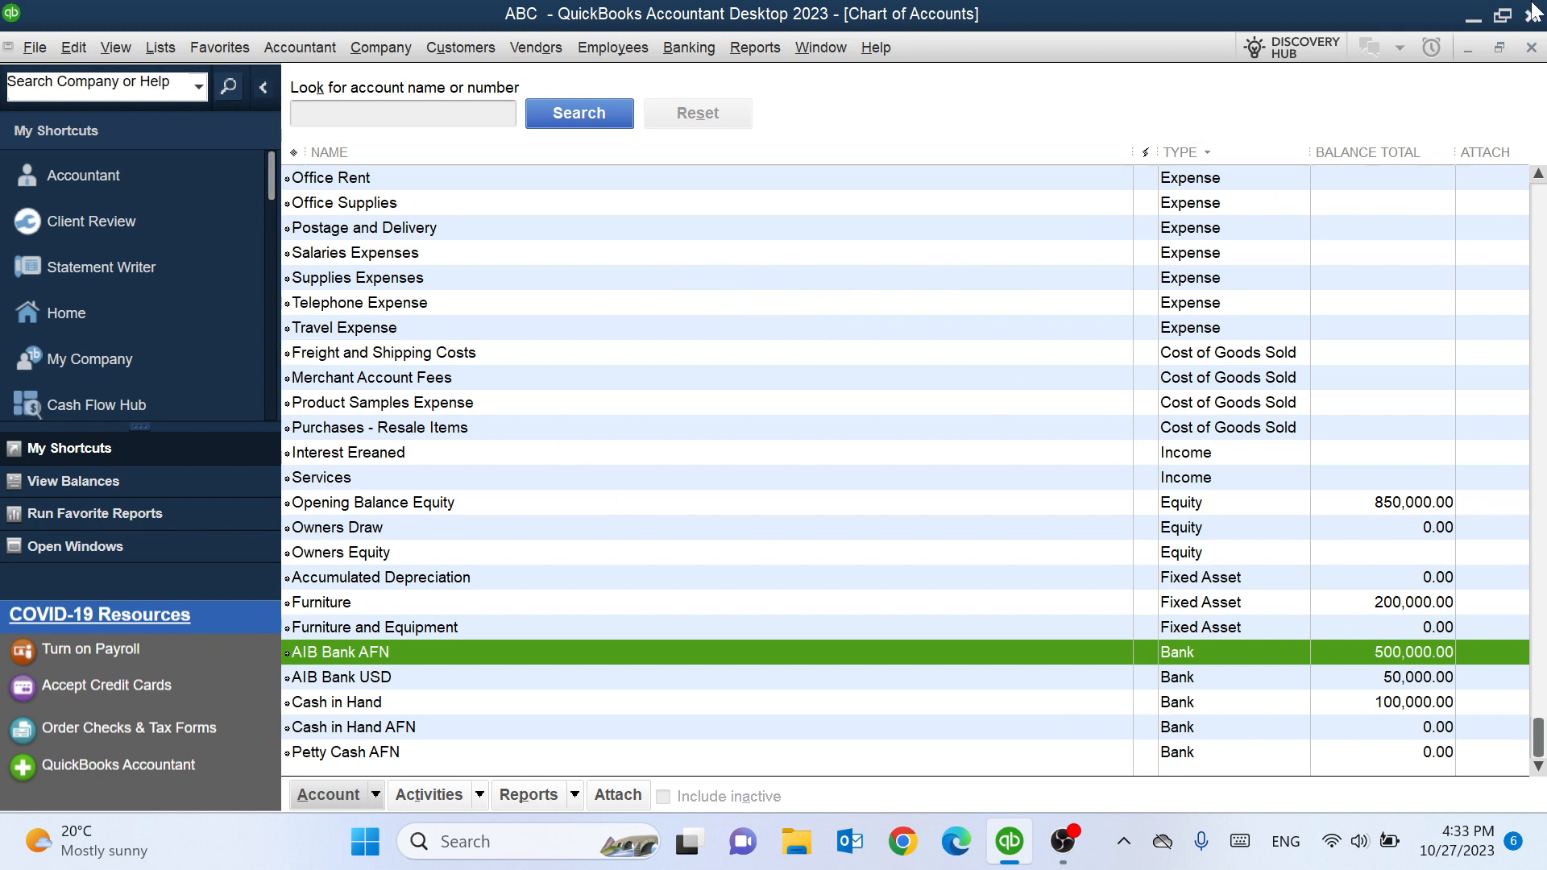
{"action": "left_click", "coordinate": [1532, 47]}
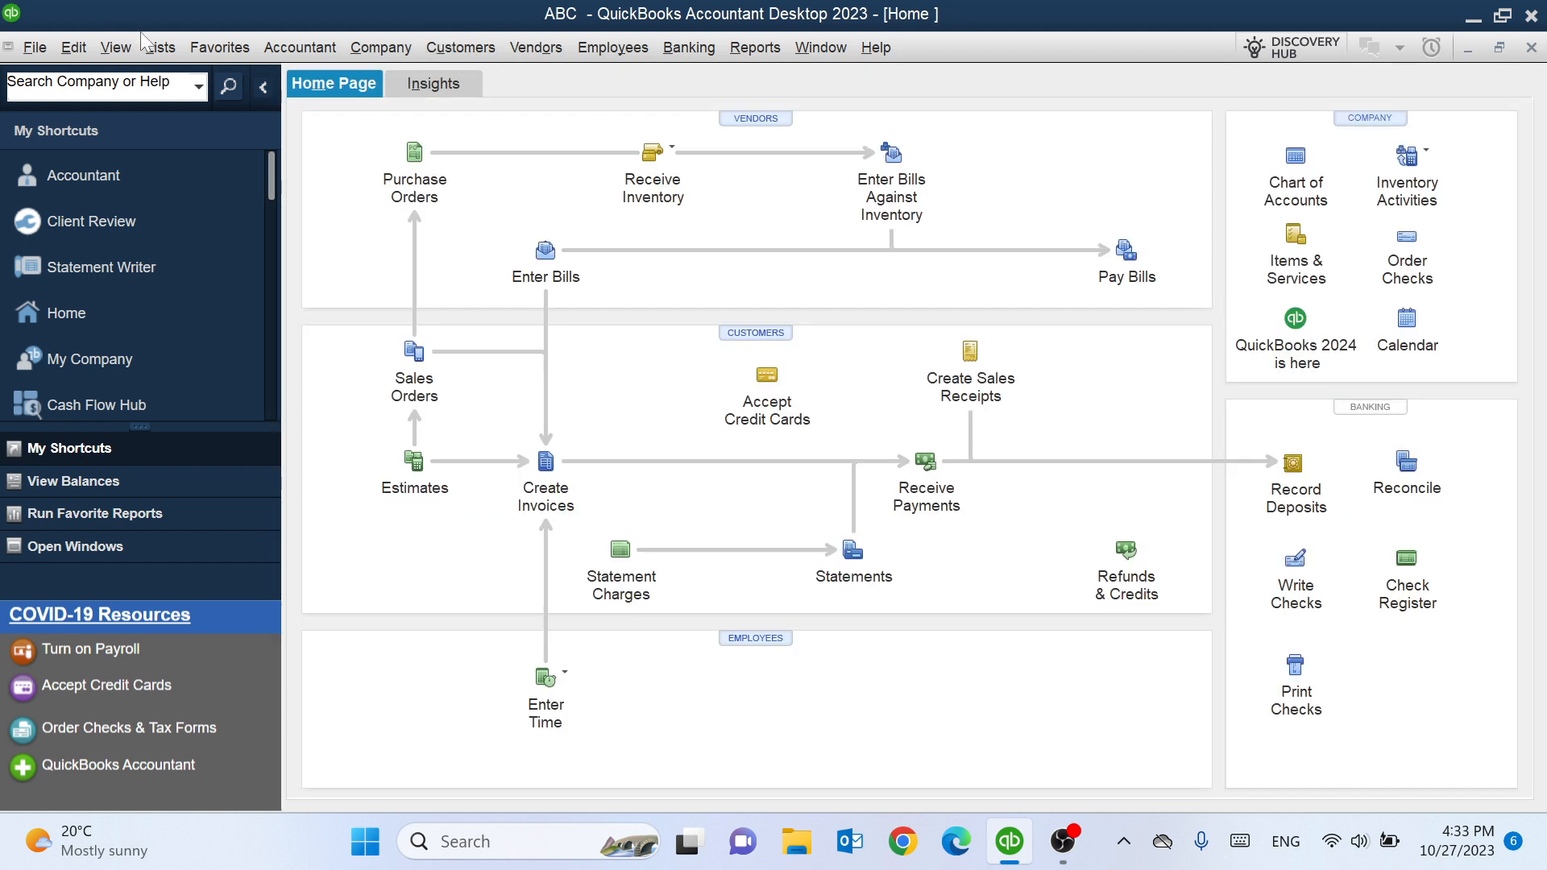
- Open the Chart of Accounts through Lists, then close it again
{"action": "left_click", "coordinate": [160, 49]}
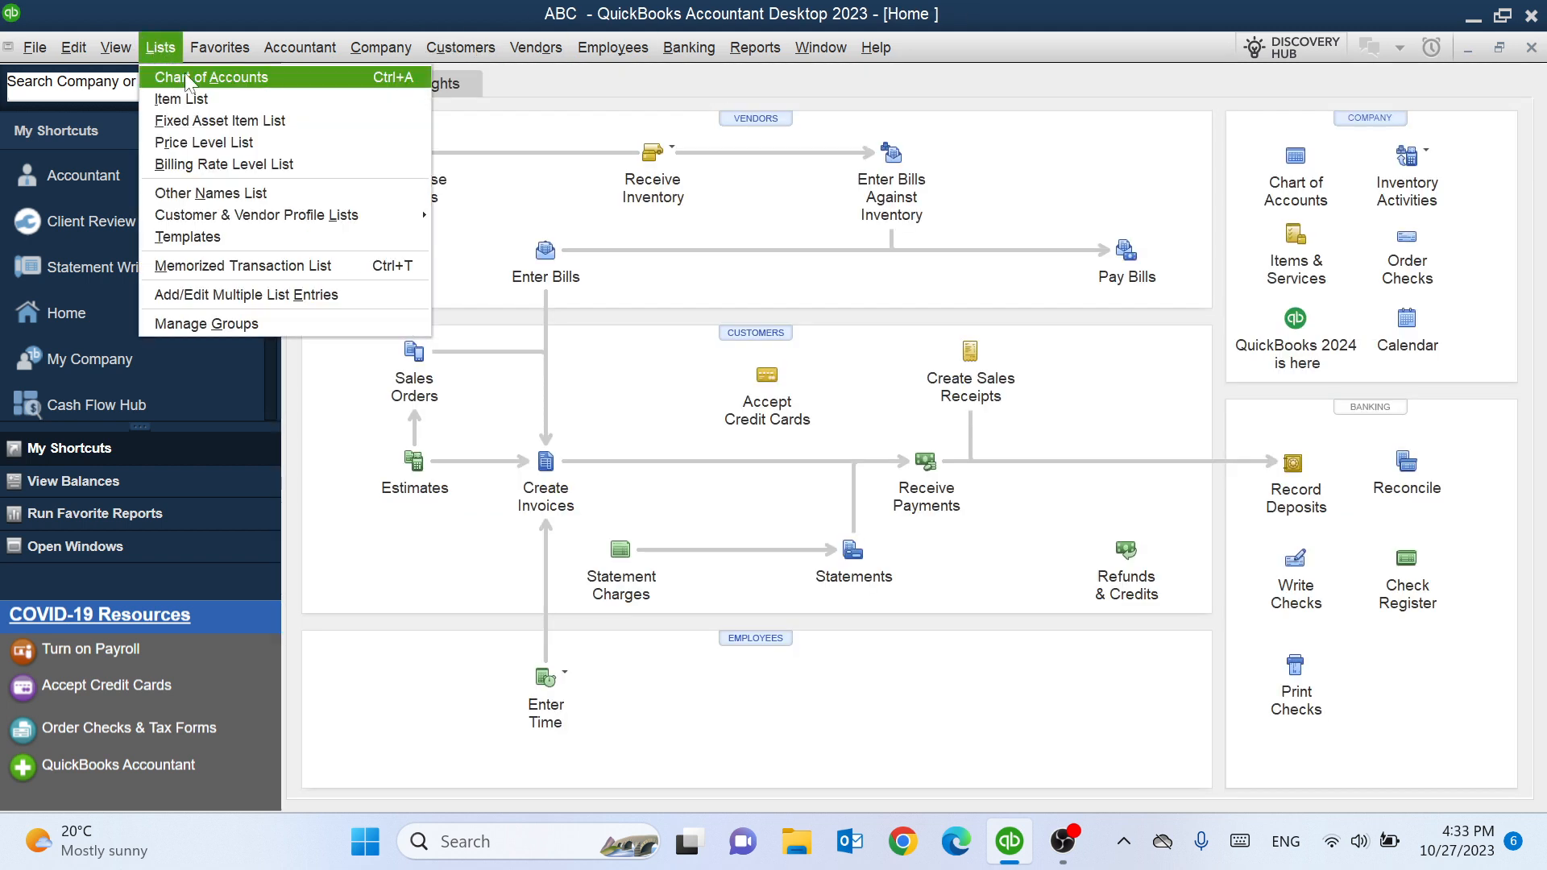
{"action": "left_click", "coordinate": [274, 76]}
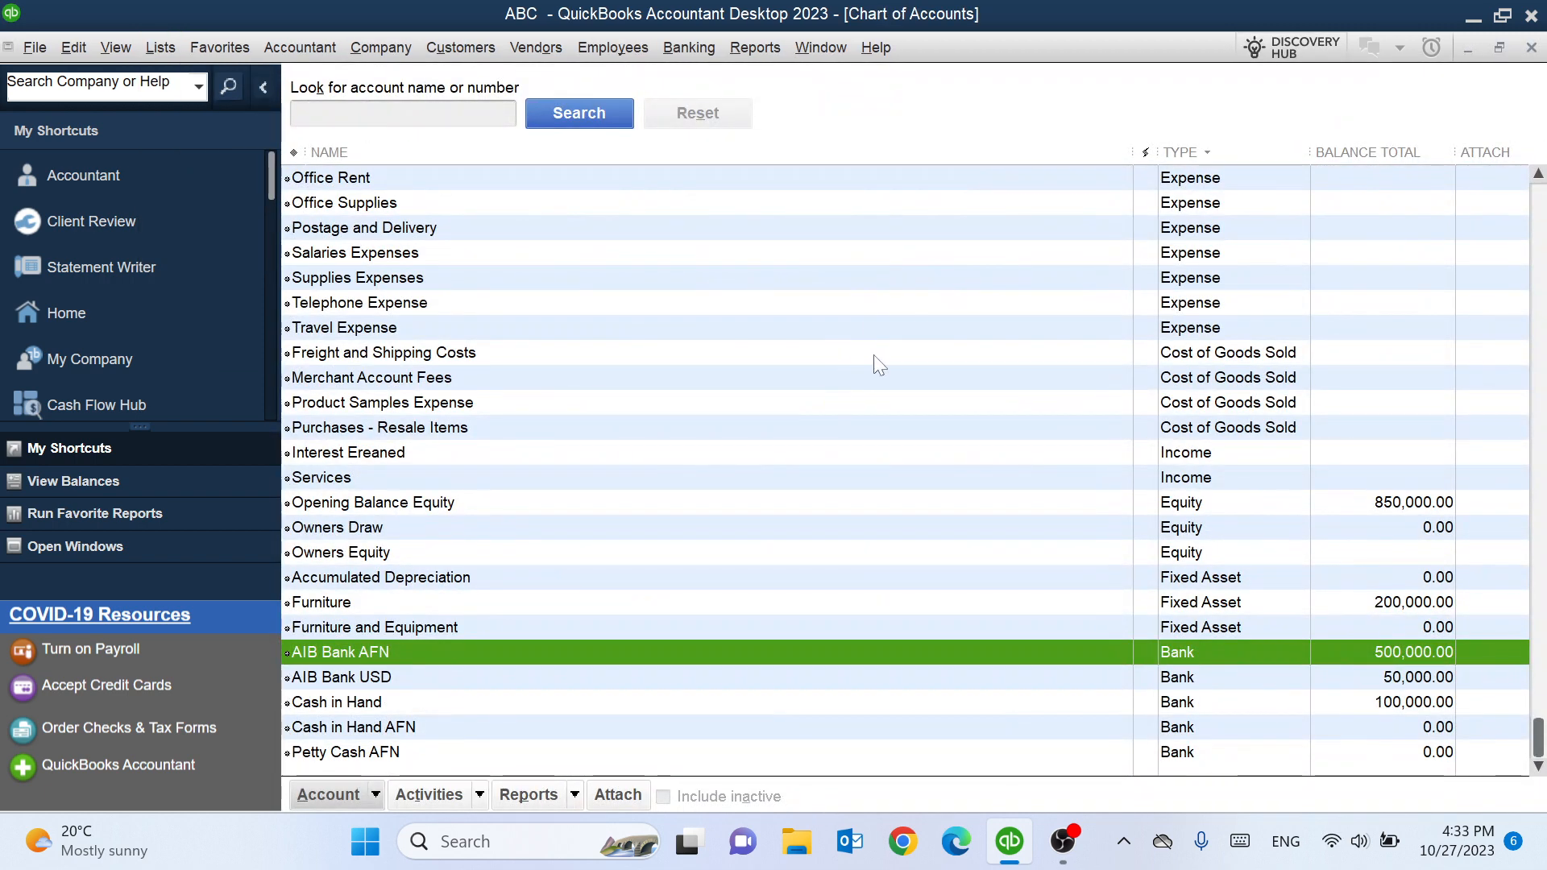
{"action": "left_click", "coordinate": [1531, 47]}
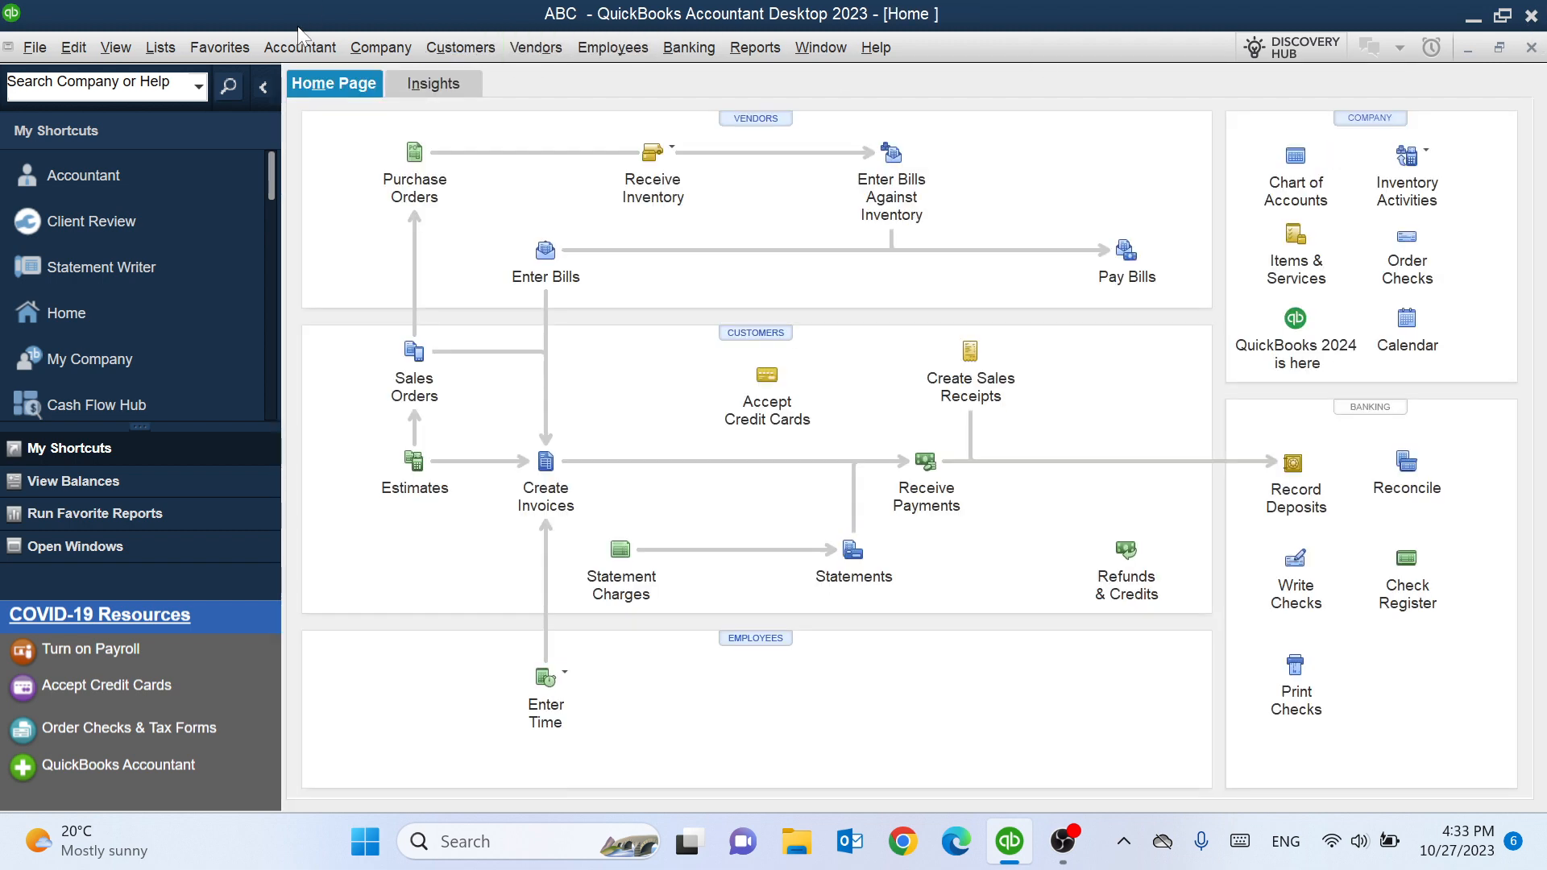
- Open the Chart of Accounts through Accountant, then close it again
{"action": "left_click", "coordinate": [311, 44]}
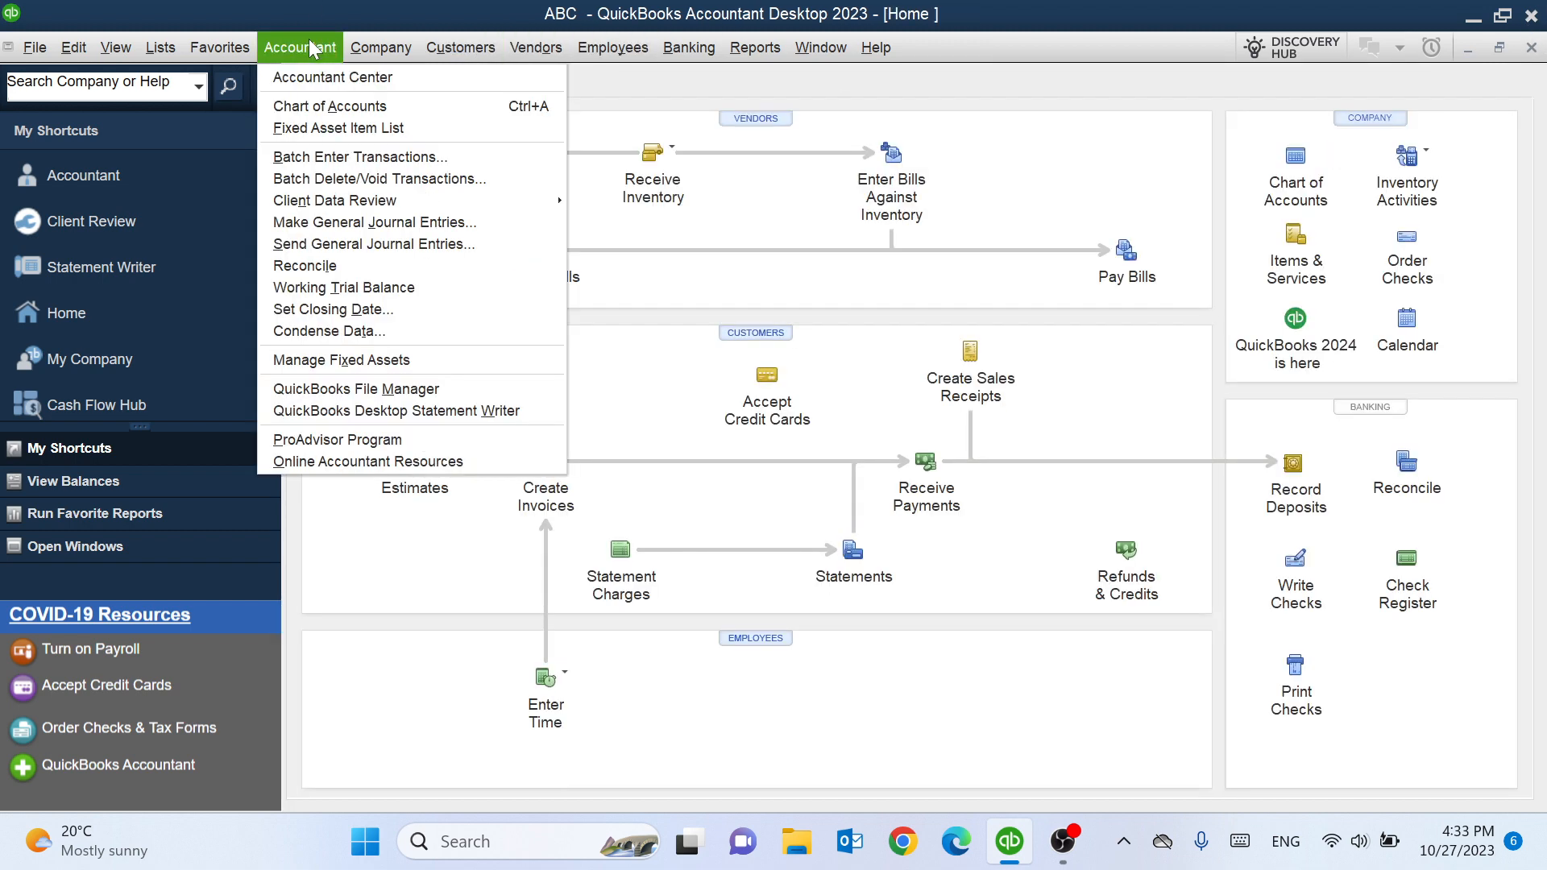
{"action": "left_click", "coordinate": [341, 106]}
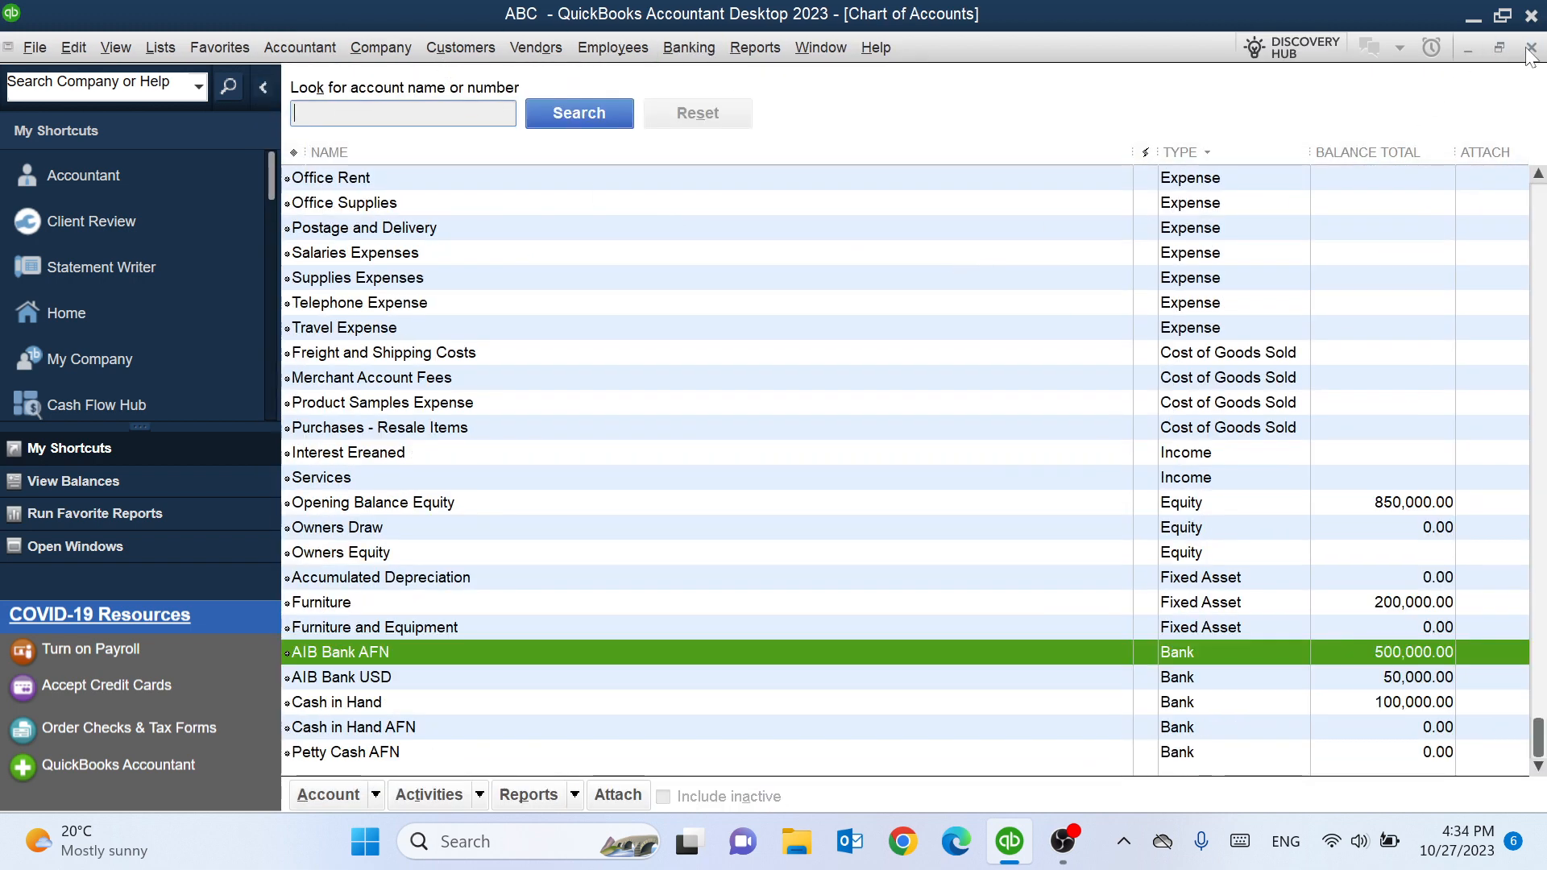
{"action": "left_click", "coordinate": [1530, 50]}
- Open the Chart of Accounts through Company, then close it again
{"action": "left_click", "coordinate": [399, 53]}
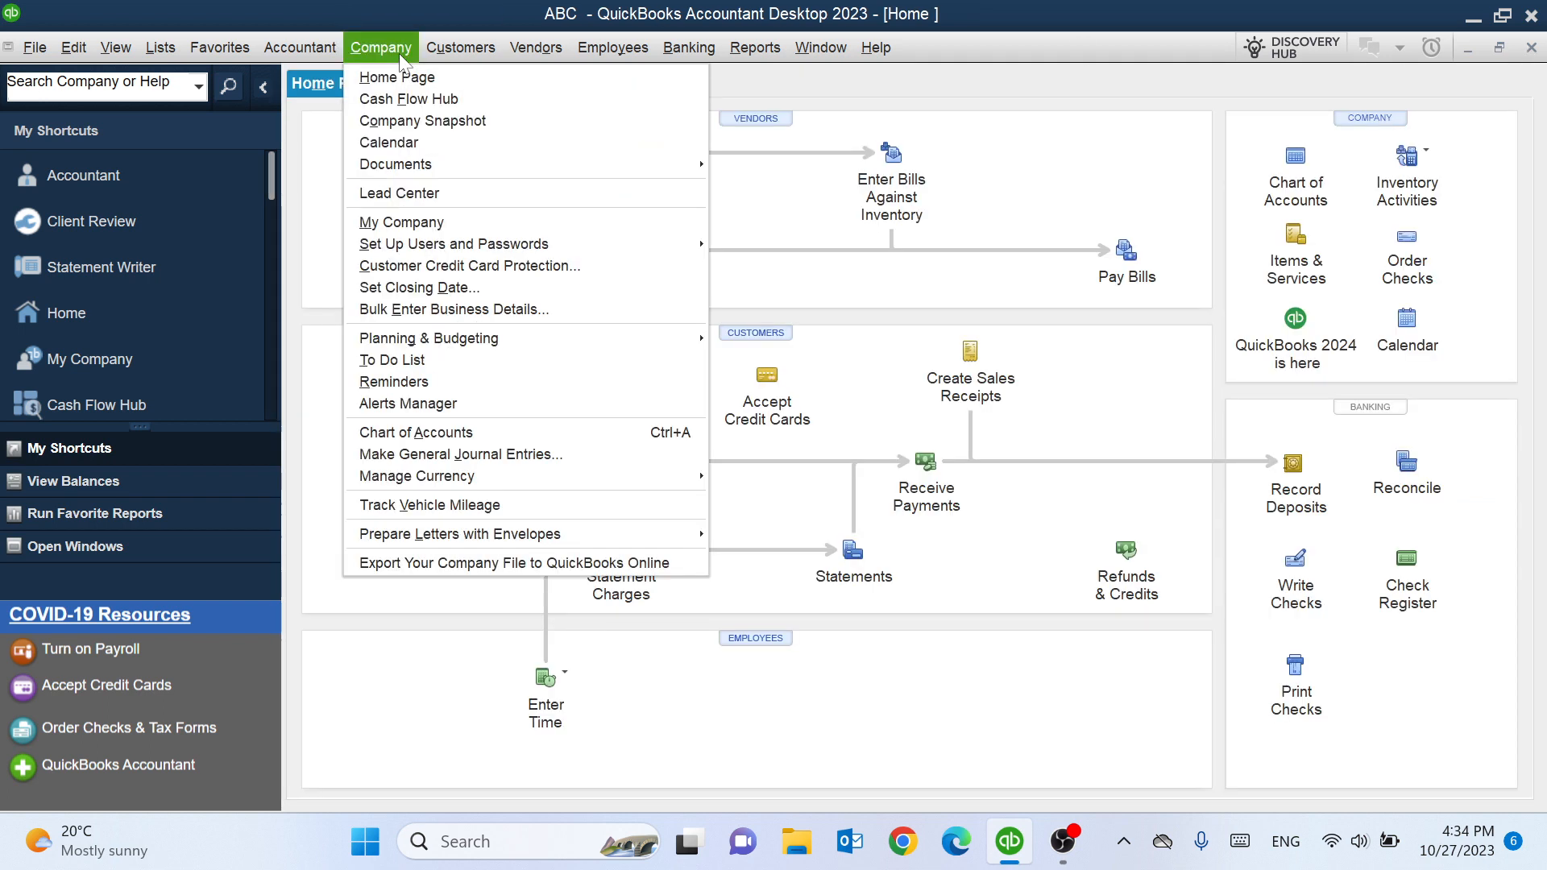
{"action": "left_click", "coordinate": [540, 439]}
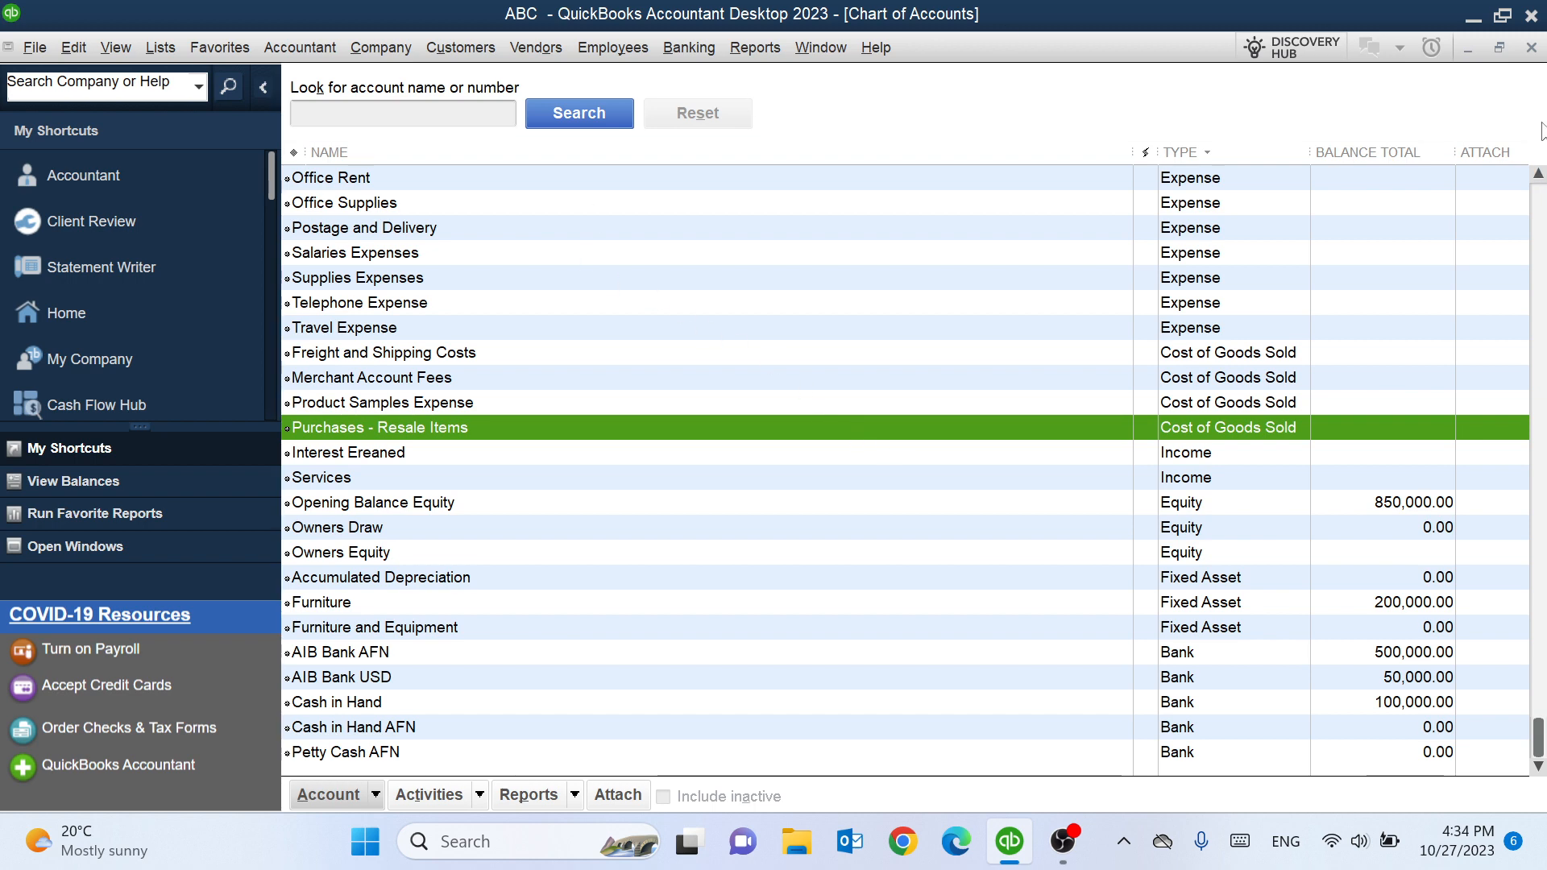
{"action": "left_click", "coordinate": [1531, 48]}
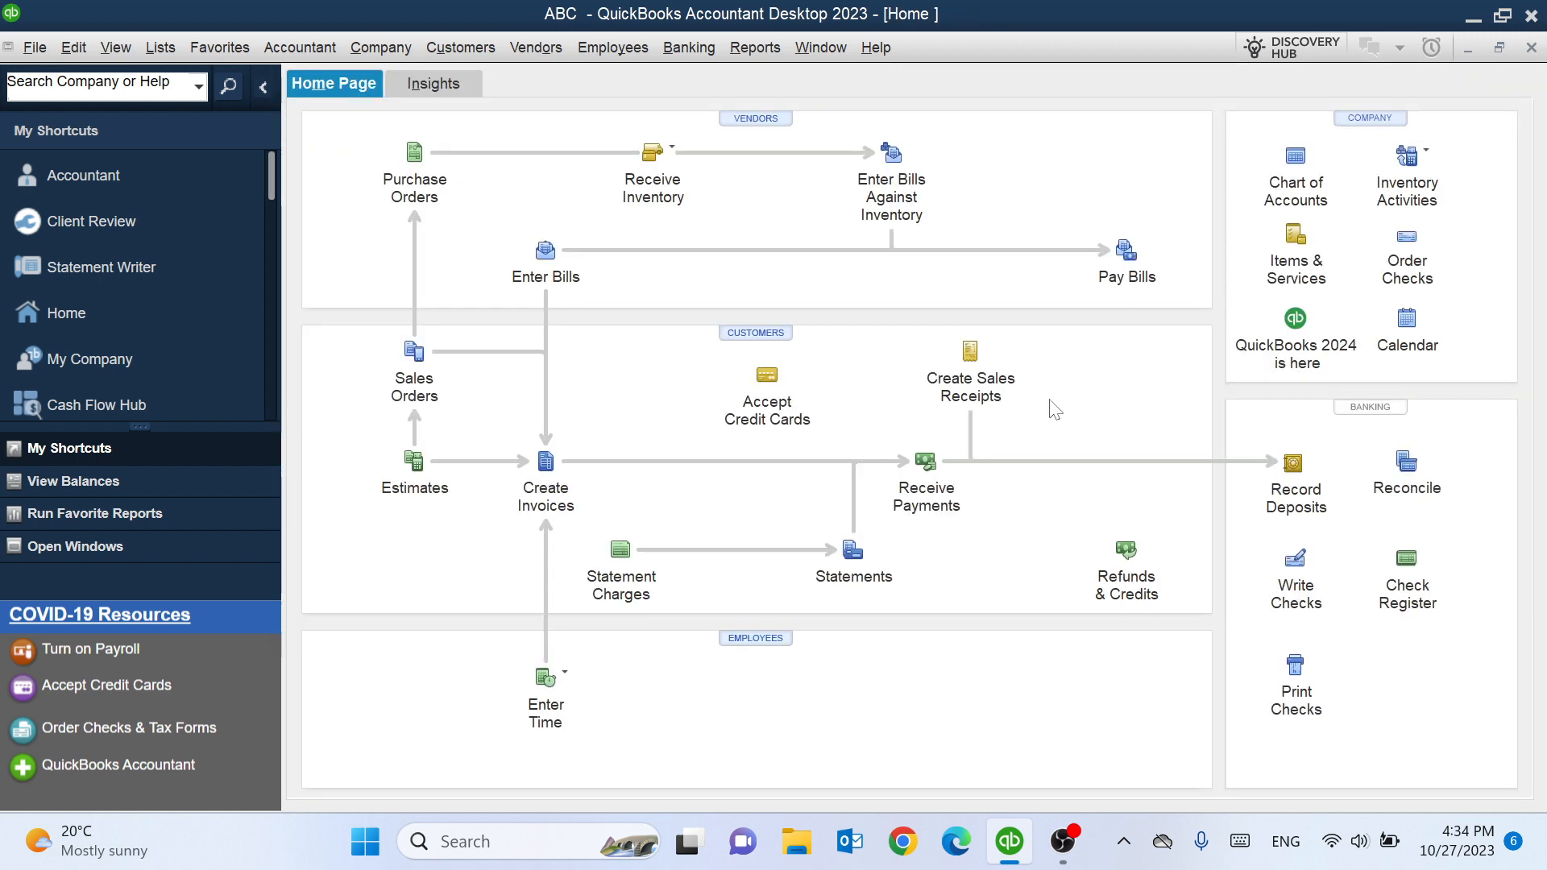
- Open the Chart of Accounts with its shortcut and start a new account of type Income
{"action": "key", "text": "ctrl+a"}
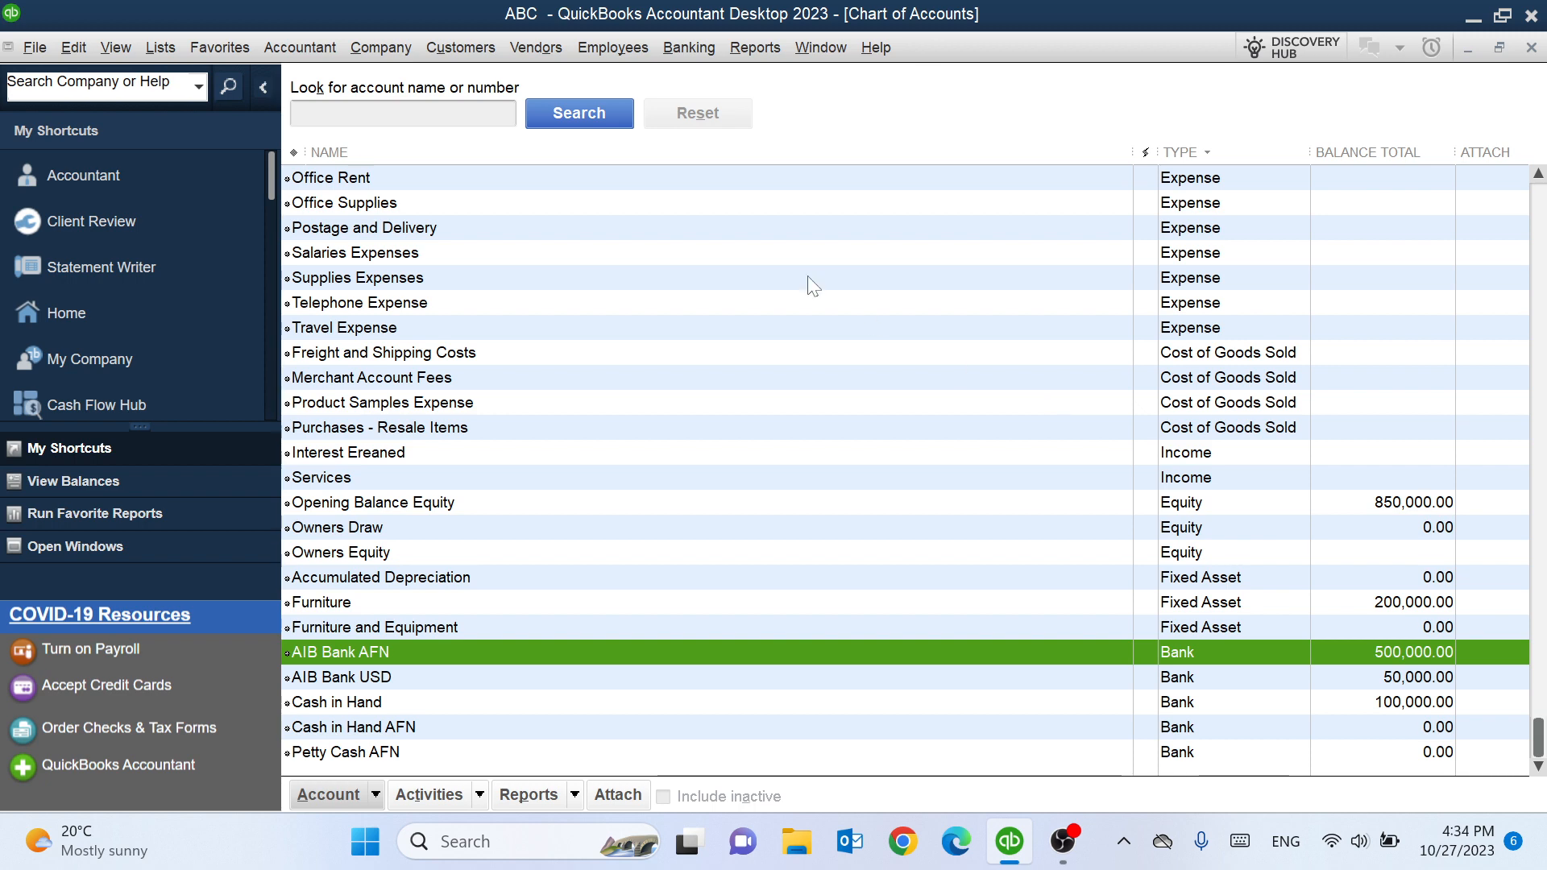
{"action": "scroll", "coordinate": [701, 238], "scroll_direction": "up", "scroll_amount": 5}
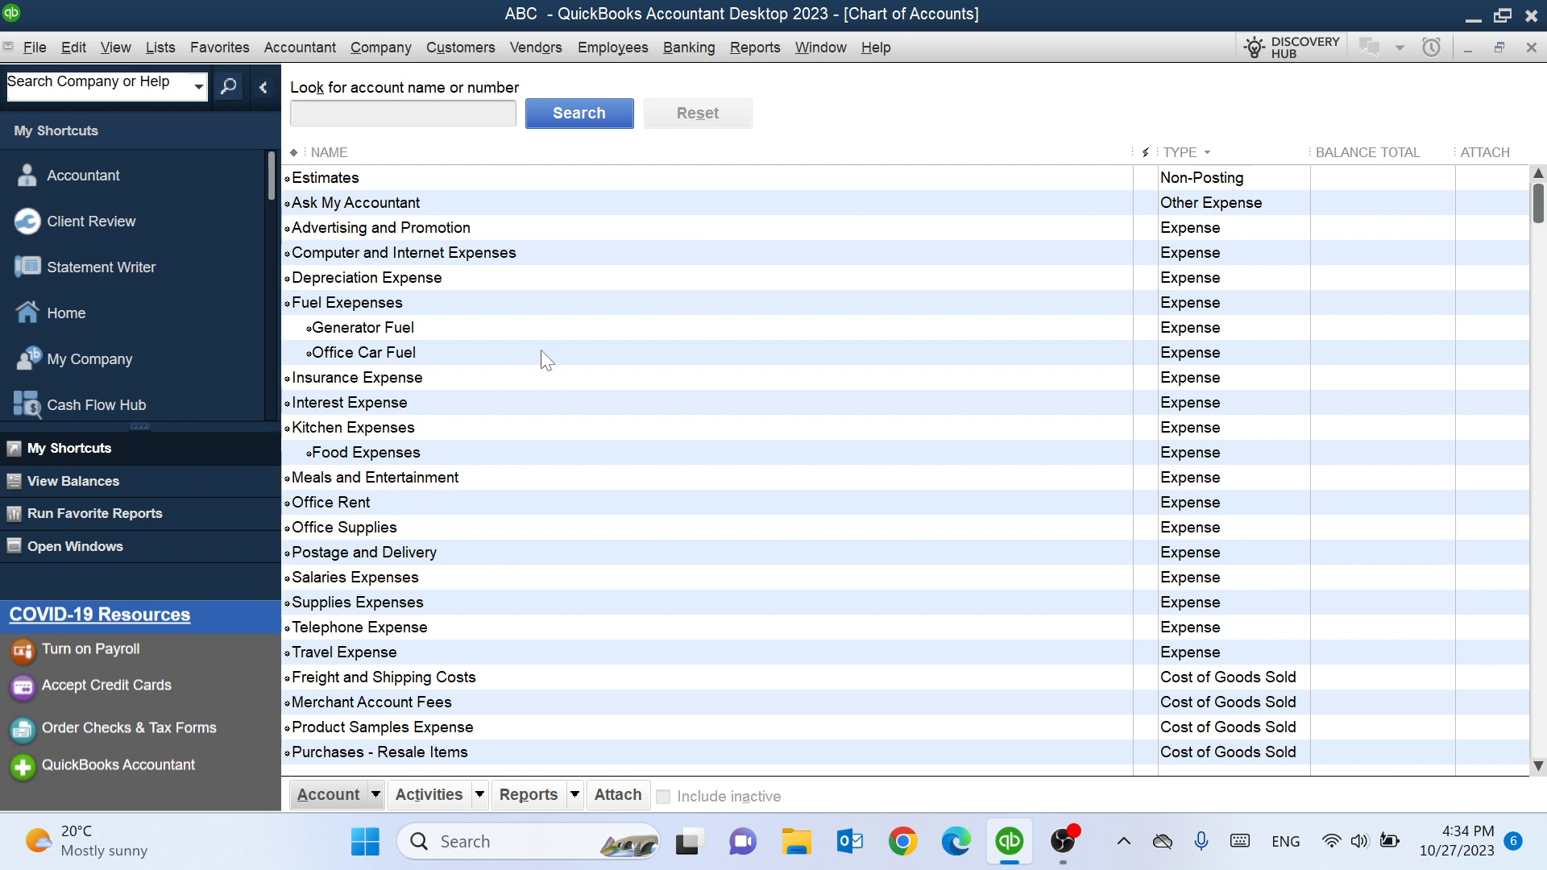
{"action": "left_click", "coordinate": [375, 796]}
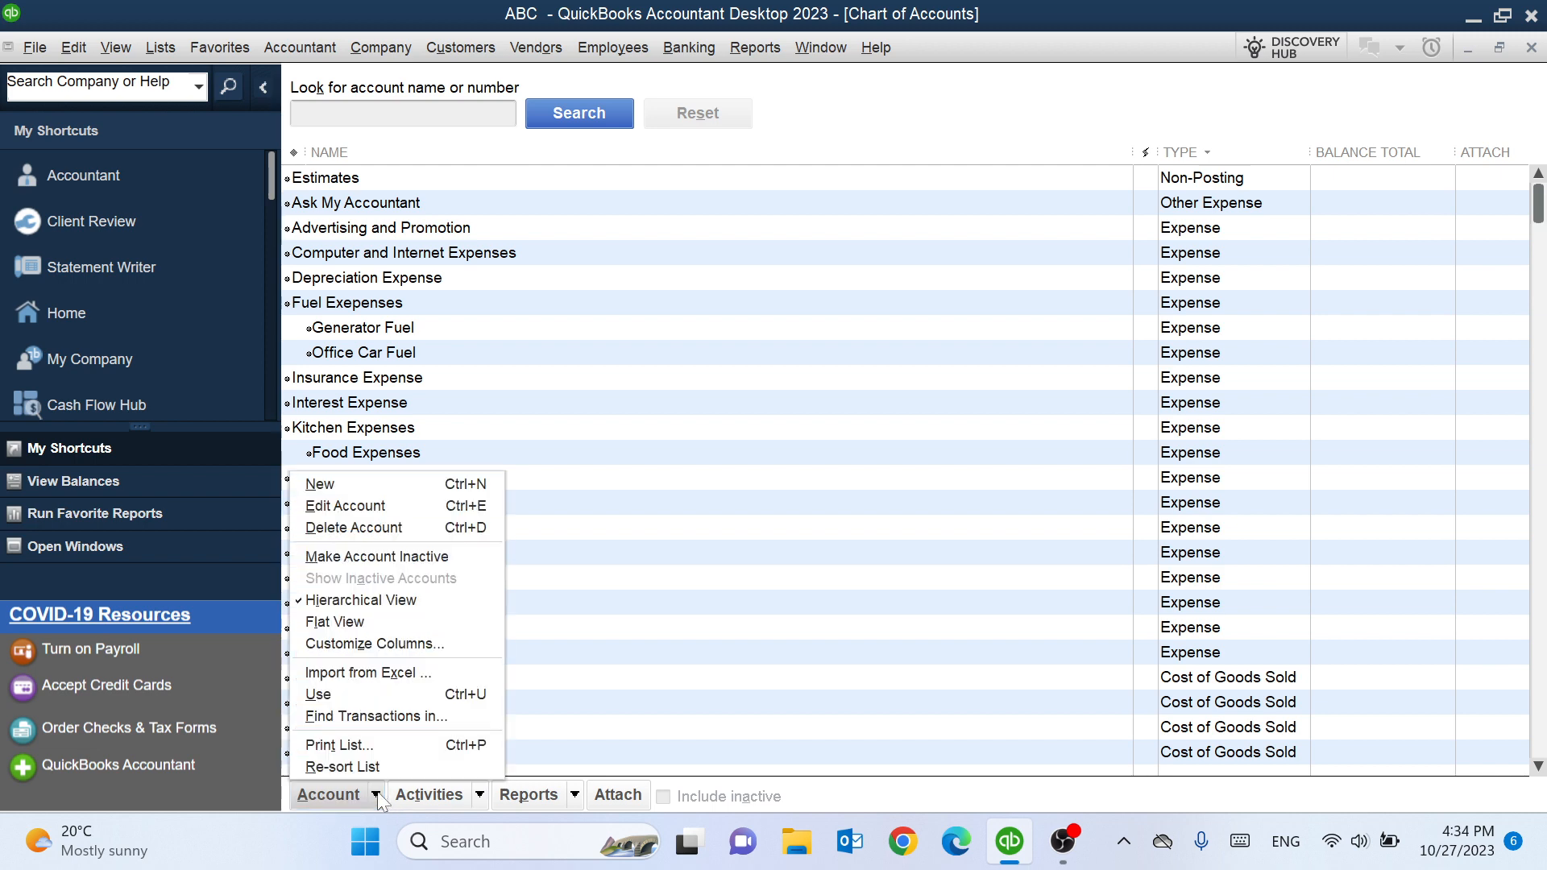
{"action": "left_click", "coordinate": [442, 491]}
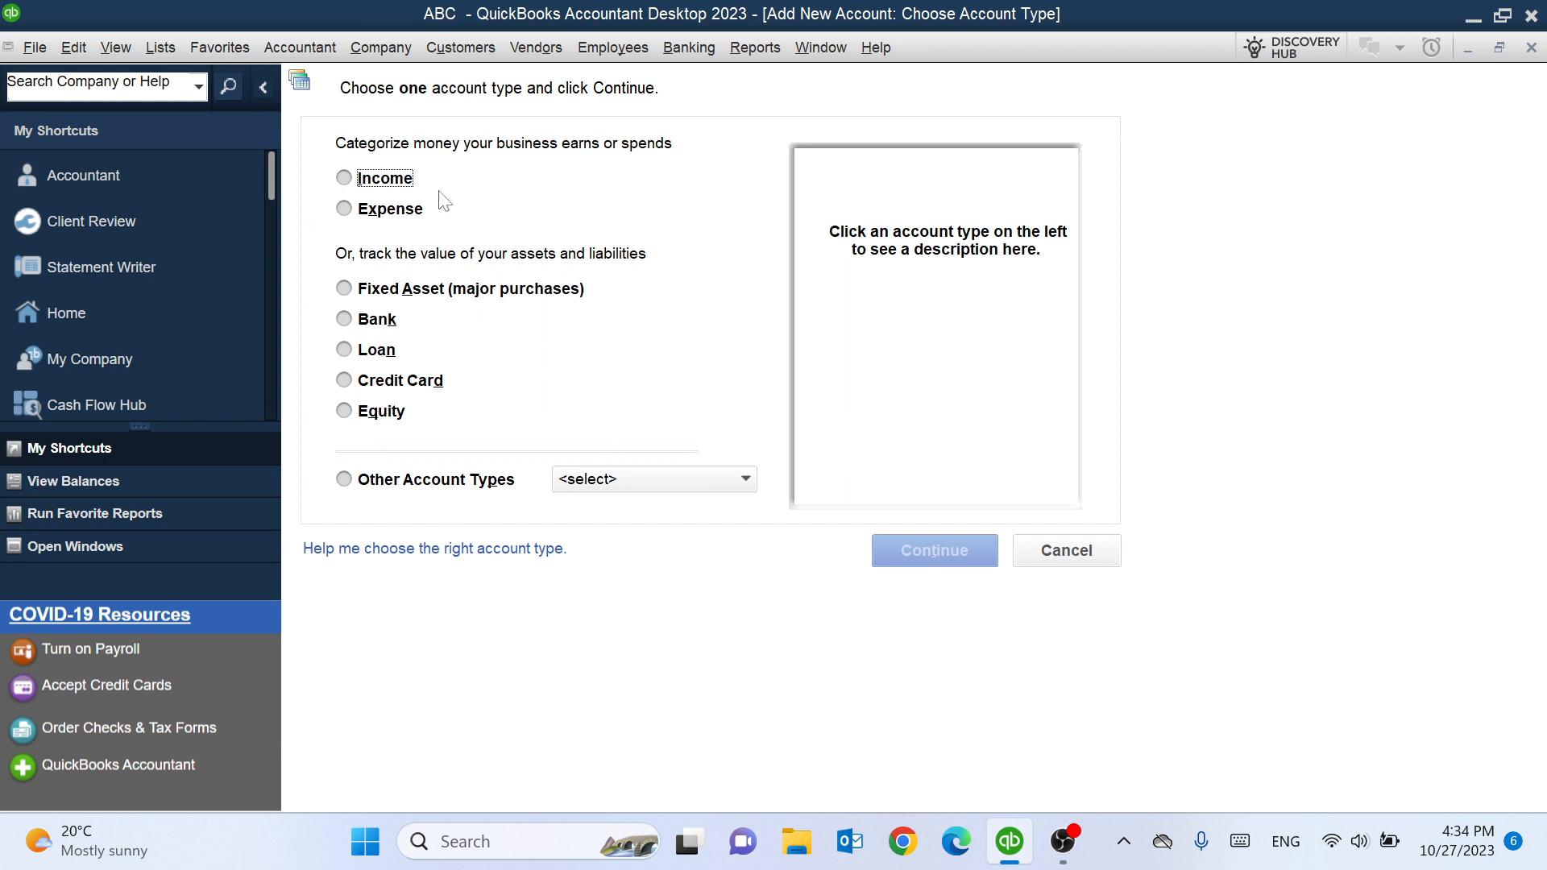
{"action": "left_click", "coordinate": [371, 186]}
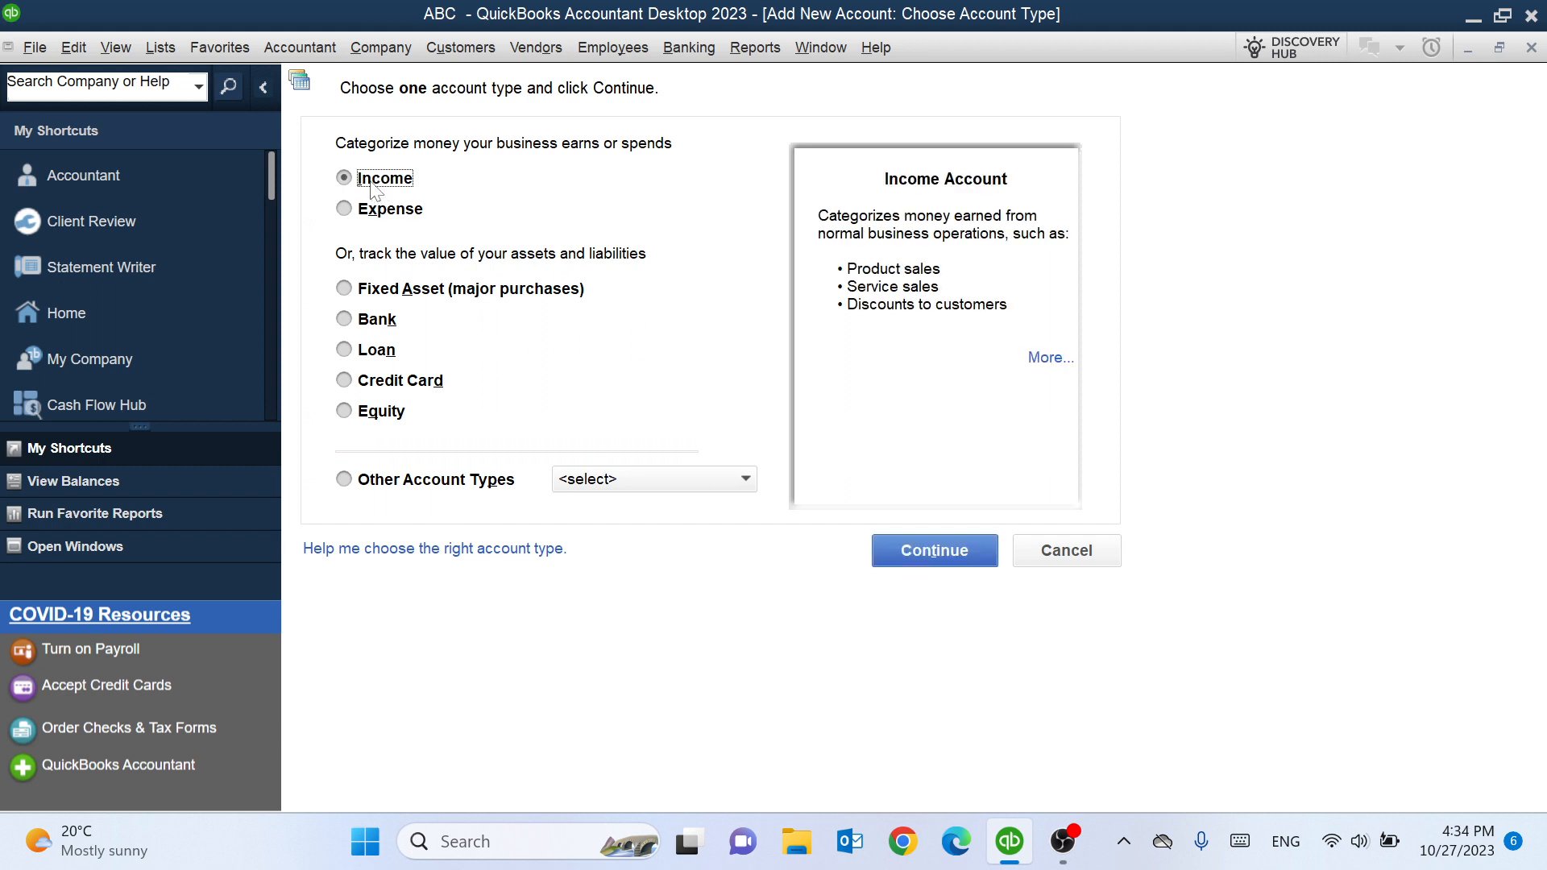
{"action": "left_click", "coordinate": [909, 552]}
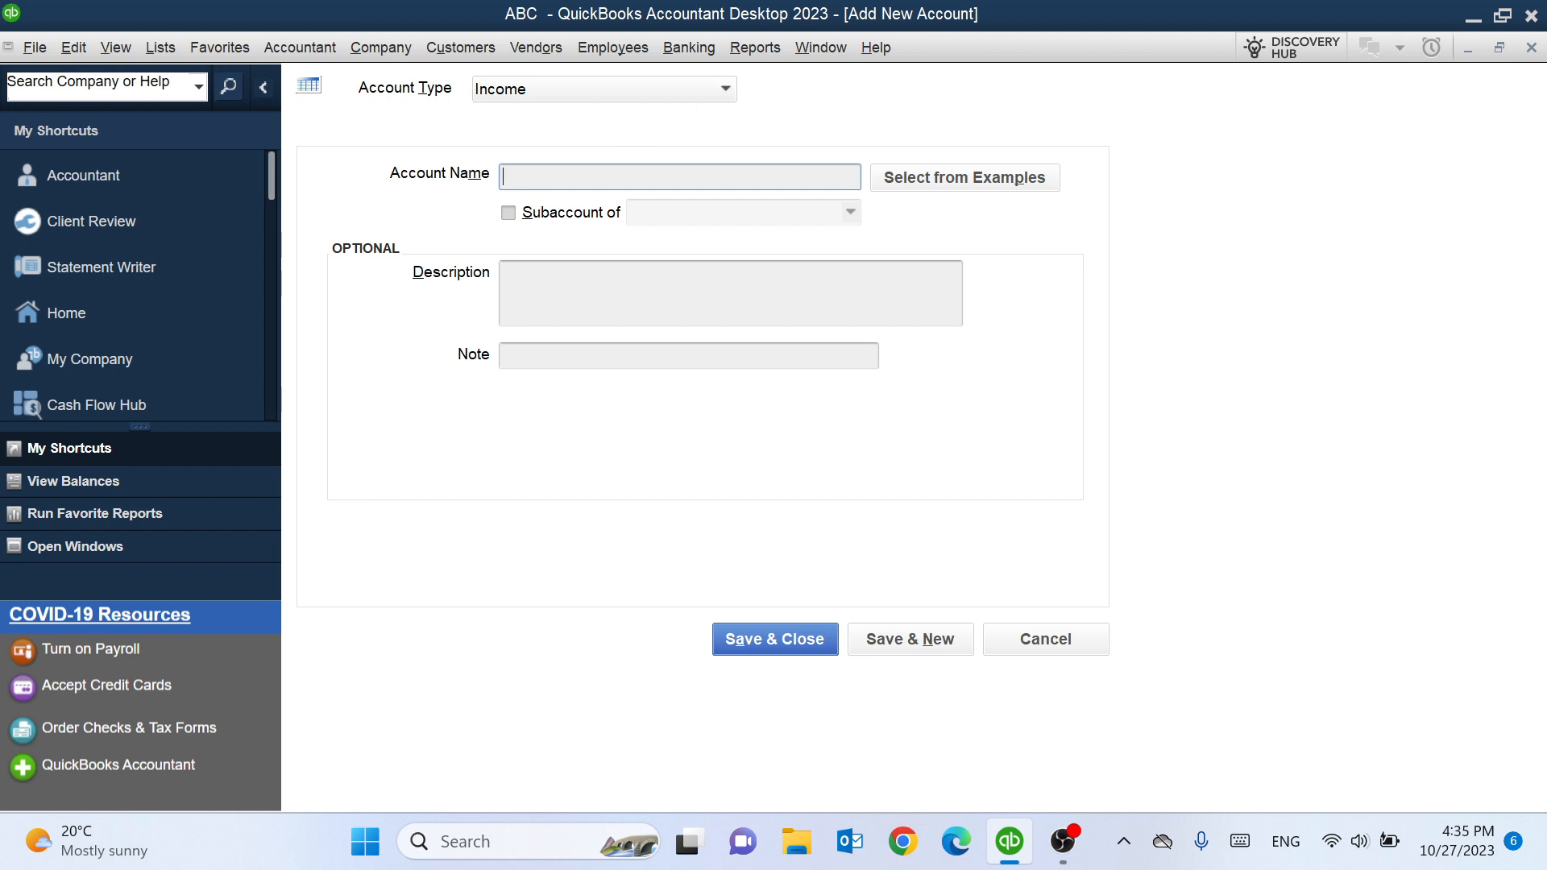
- Name the new income account Sales and review the example income accounts without picking one
{"action": "type", "text": "Sales"}
{"action": "left_click", "coordinate": [935, 175]}
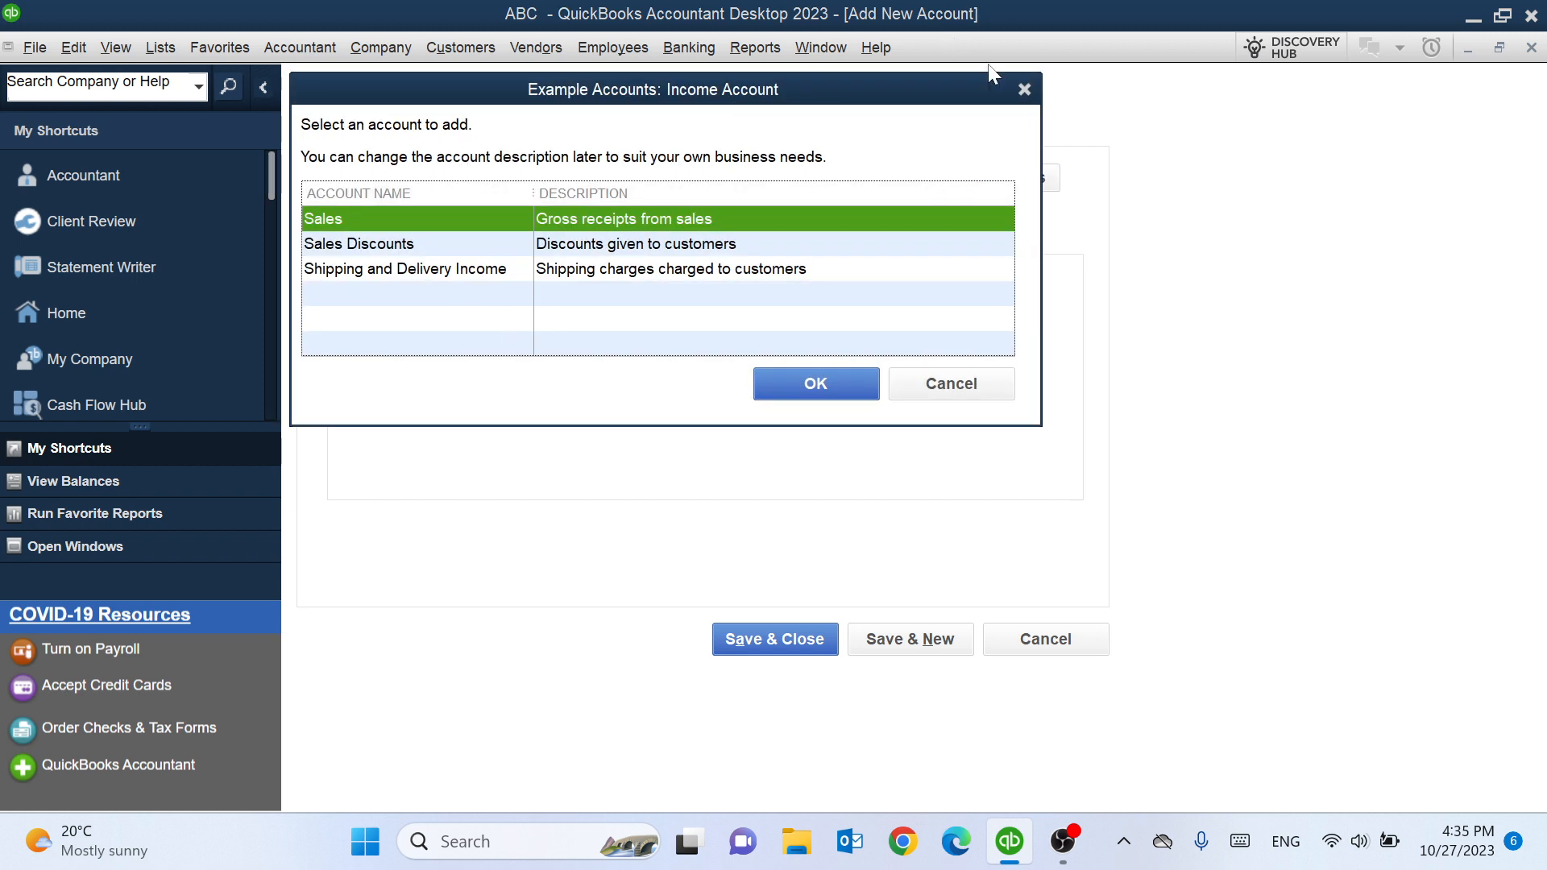
{"action": "left_click", "coordinate": [1022, 91]}
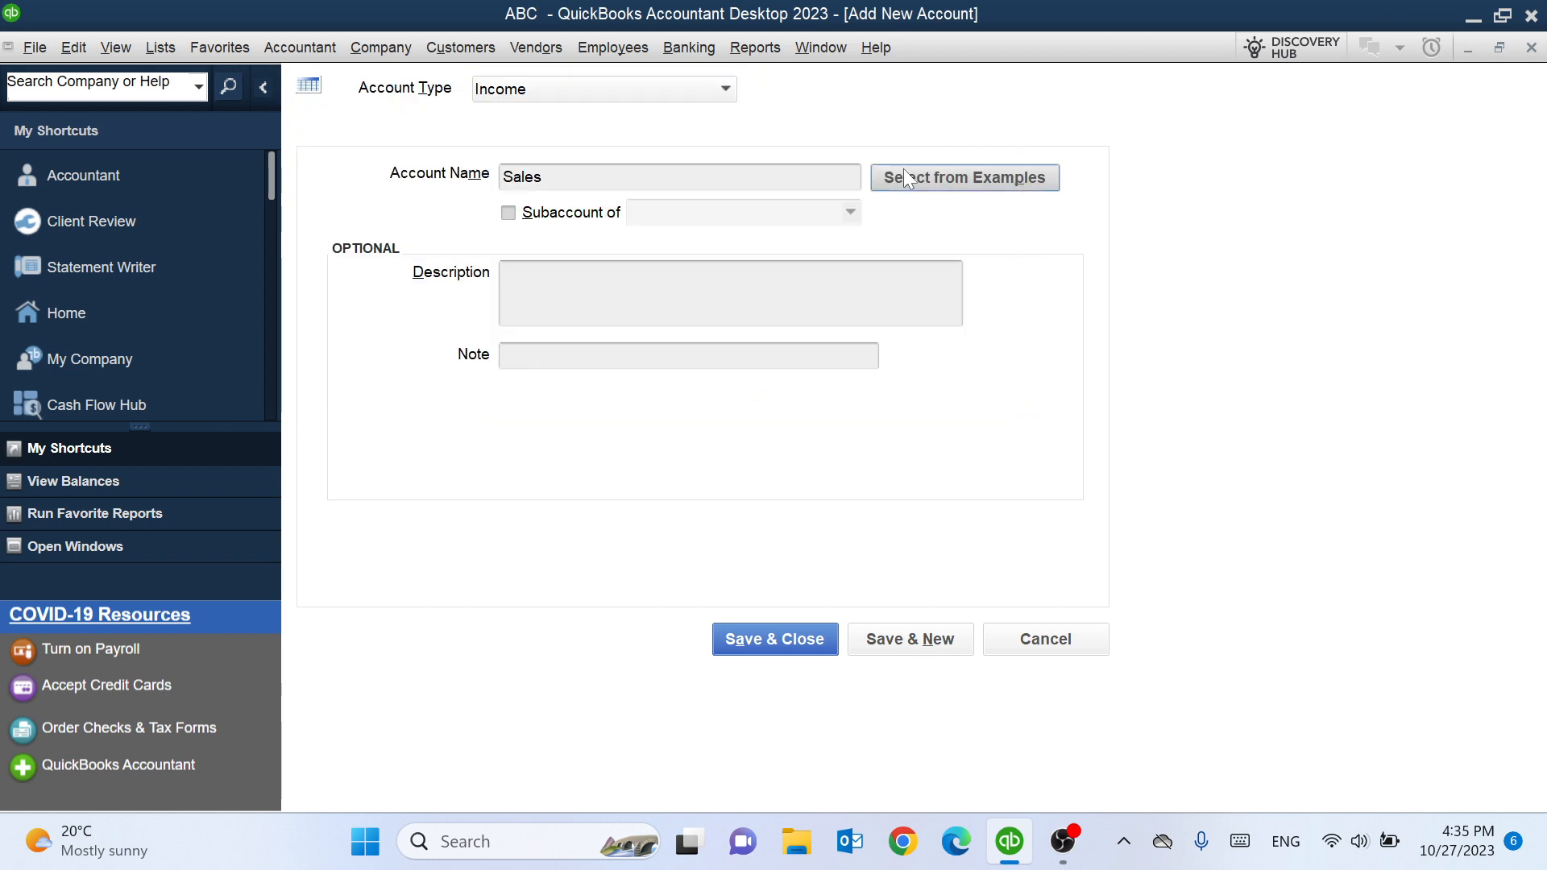
{"action": "left_click", "coordinate": [988, 181]}
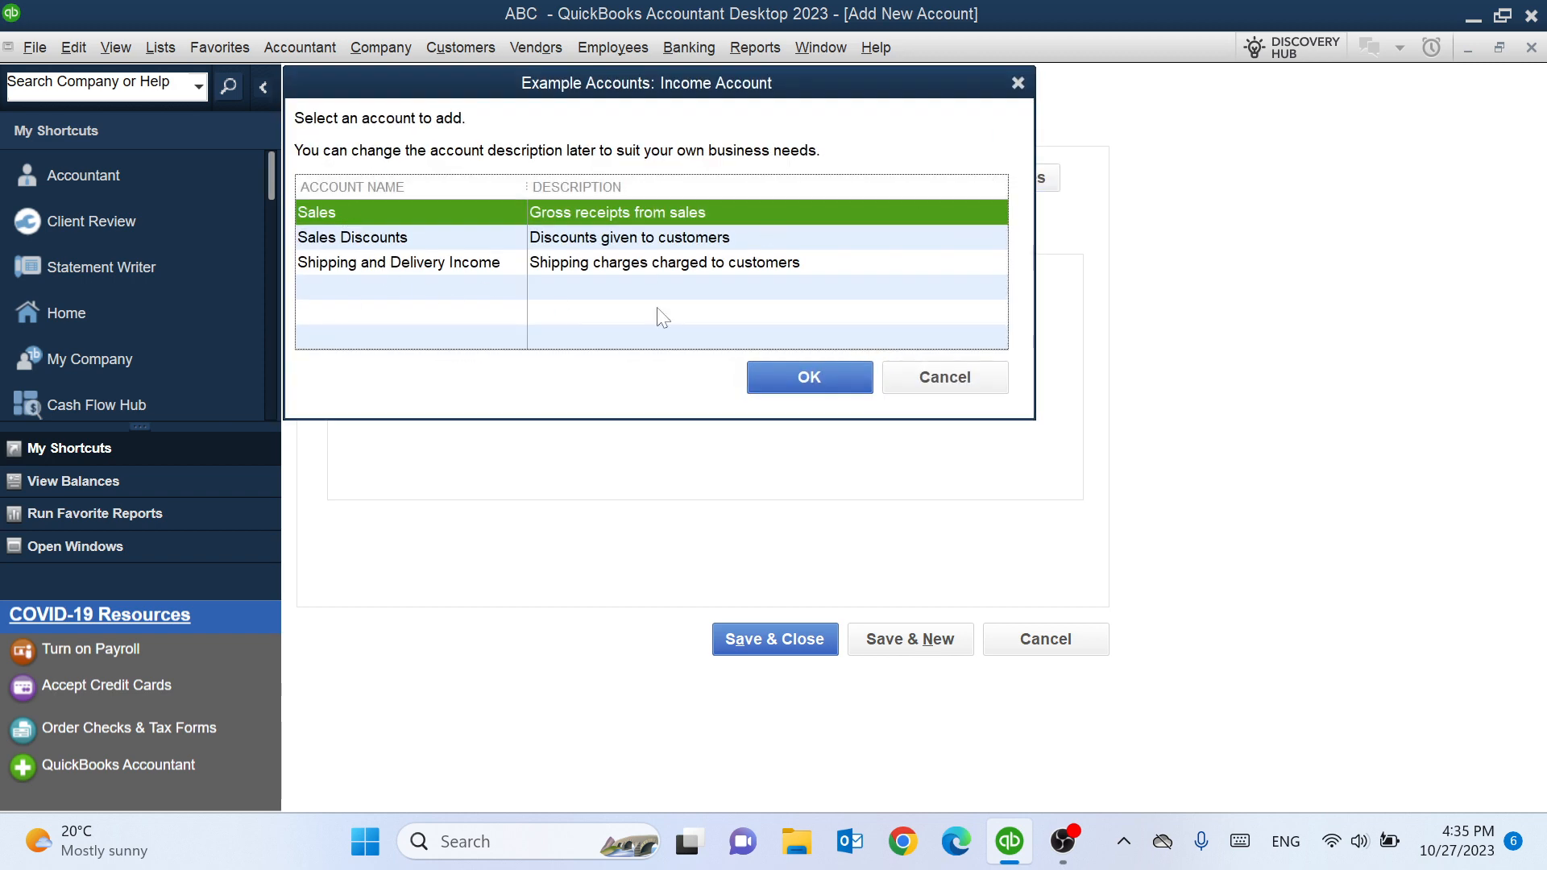
{"action": "left_click", "coordinate": [925, 378]}
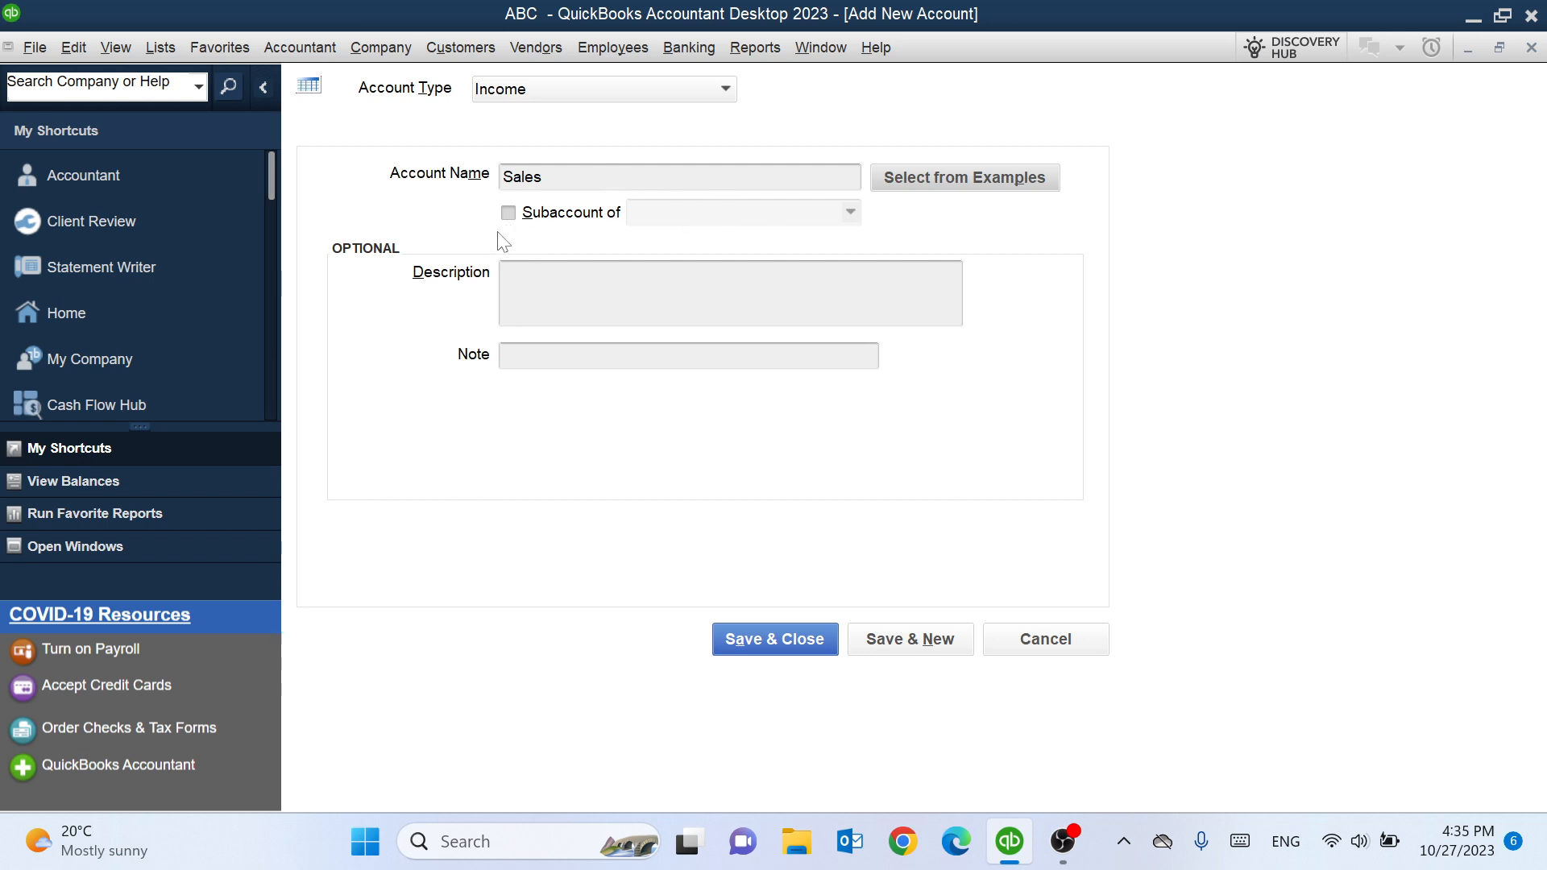
- Preview the subaccount parent options, keep Sales as a top-level account, and save it
{"action": "left_click", "coordinate": [508, 213]}
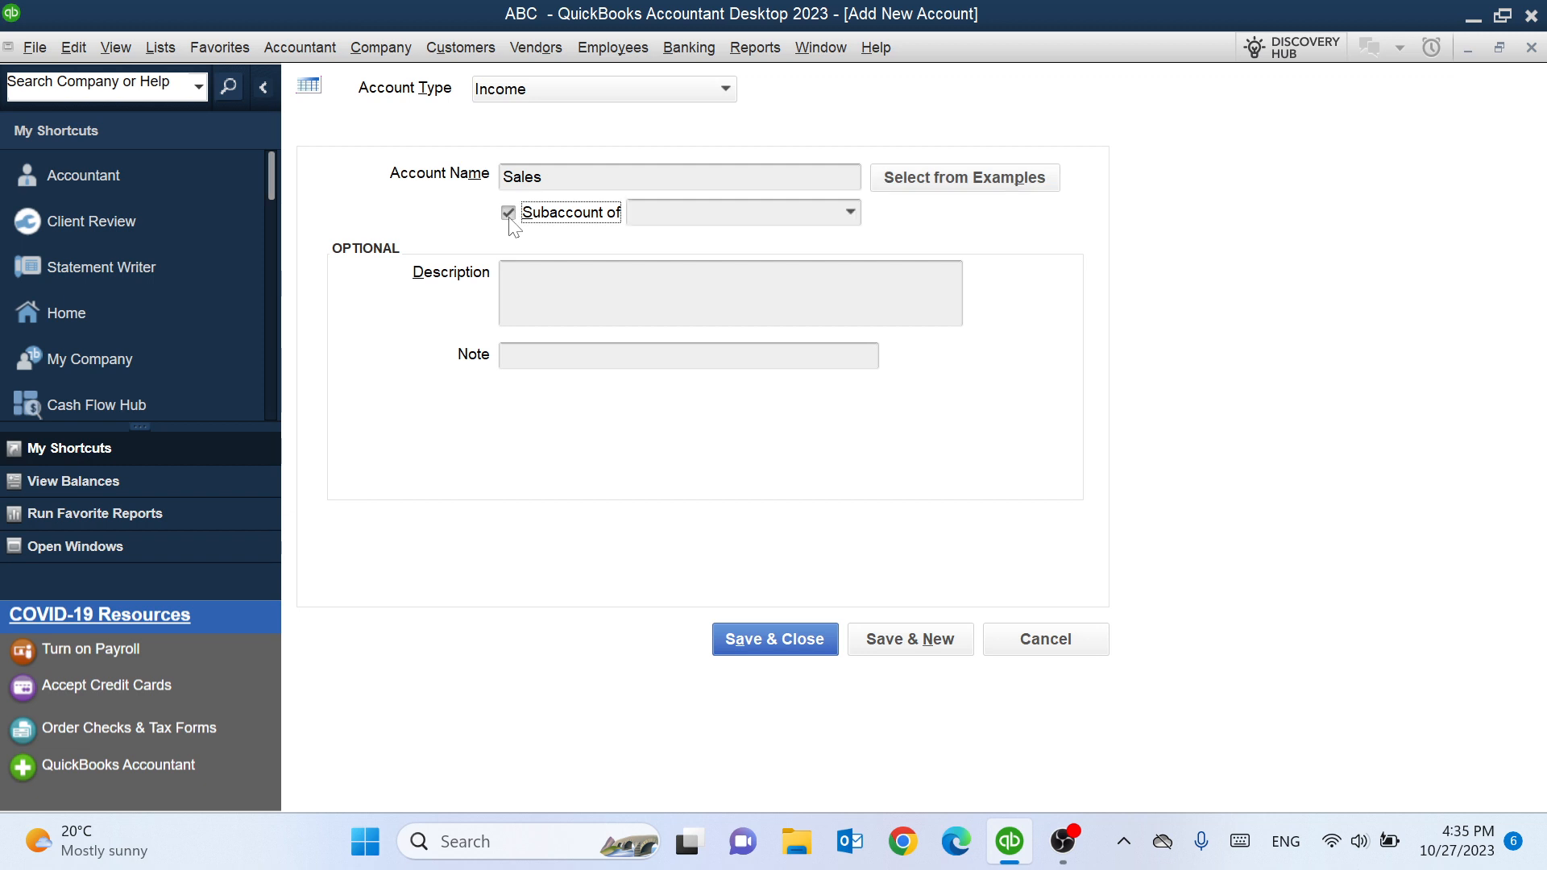
{"action": "left_click", "coordinate": [849, 213]}
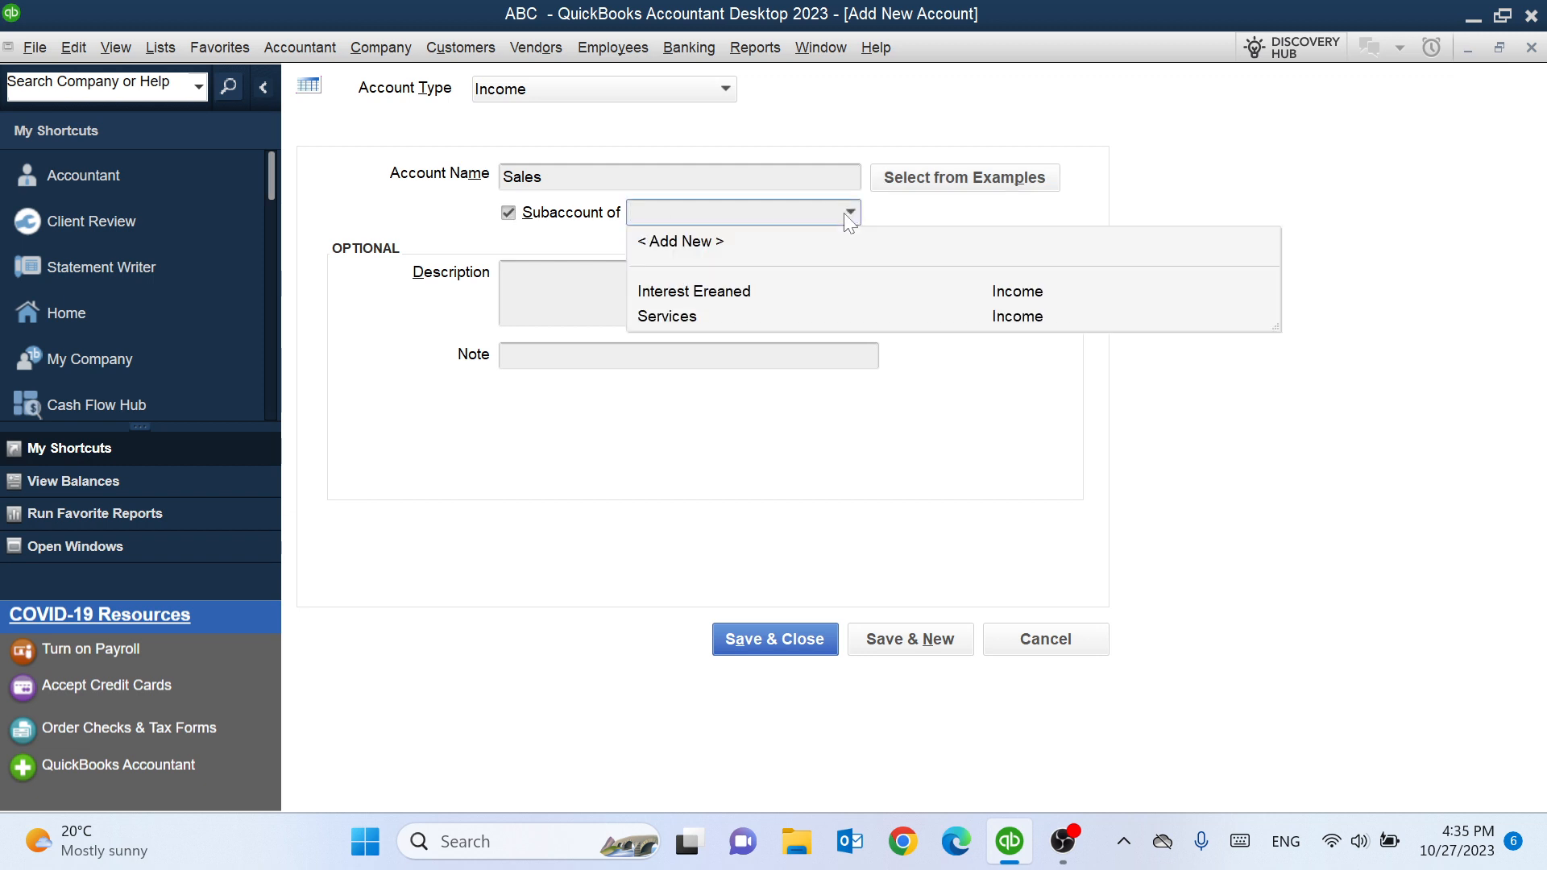
{"action": "left_click", "coordinate": [508, 213]}
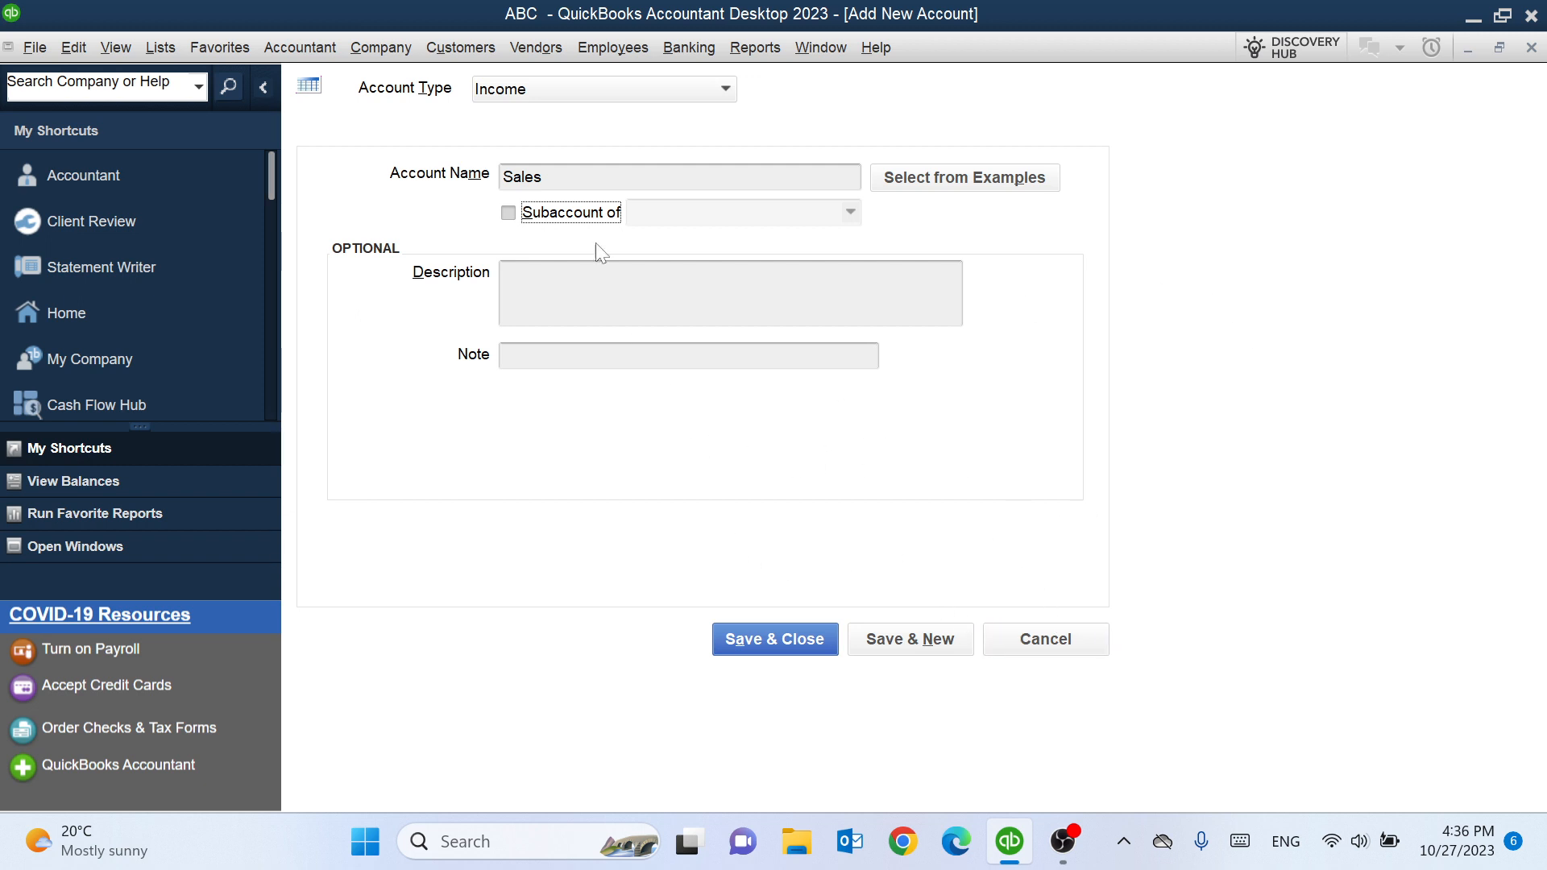
{"action": "left_click", "coordinate": [774, 641]}
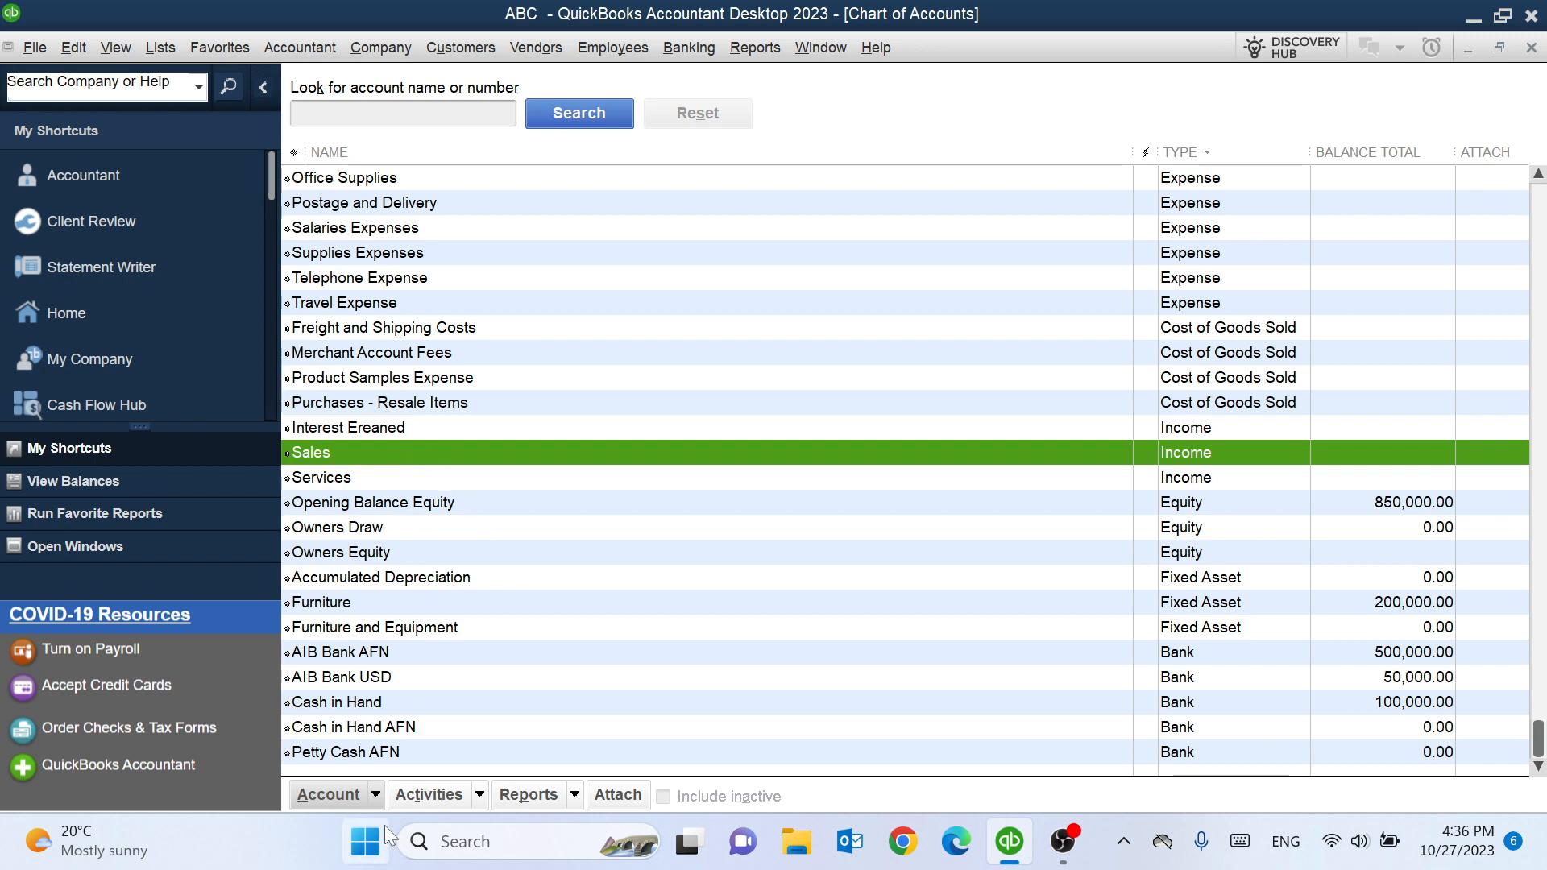
- Start another new account from the account list's context options and choose the Expense type
{"action": "left_click", "coordinate": [434, 384]}
{"action": "right_click", "coordinate": [434, 385]}
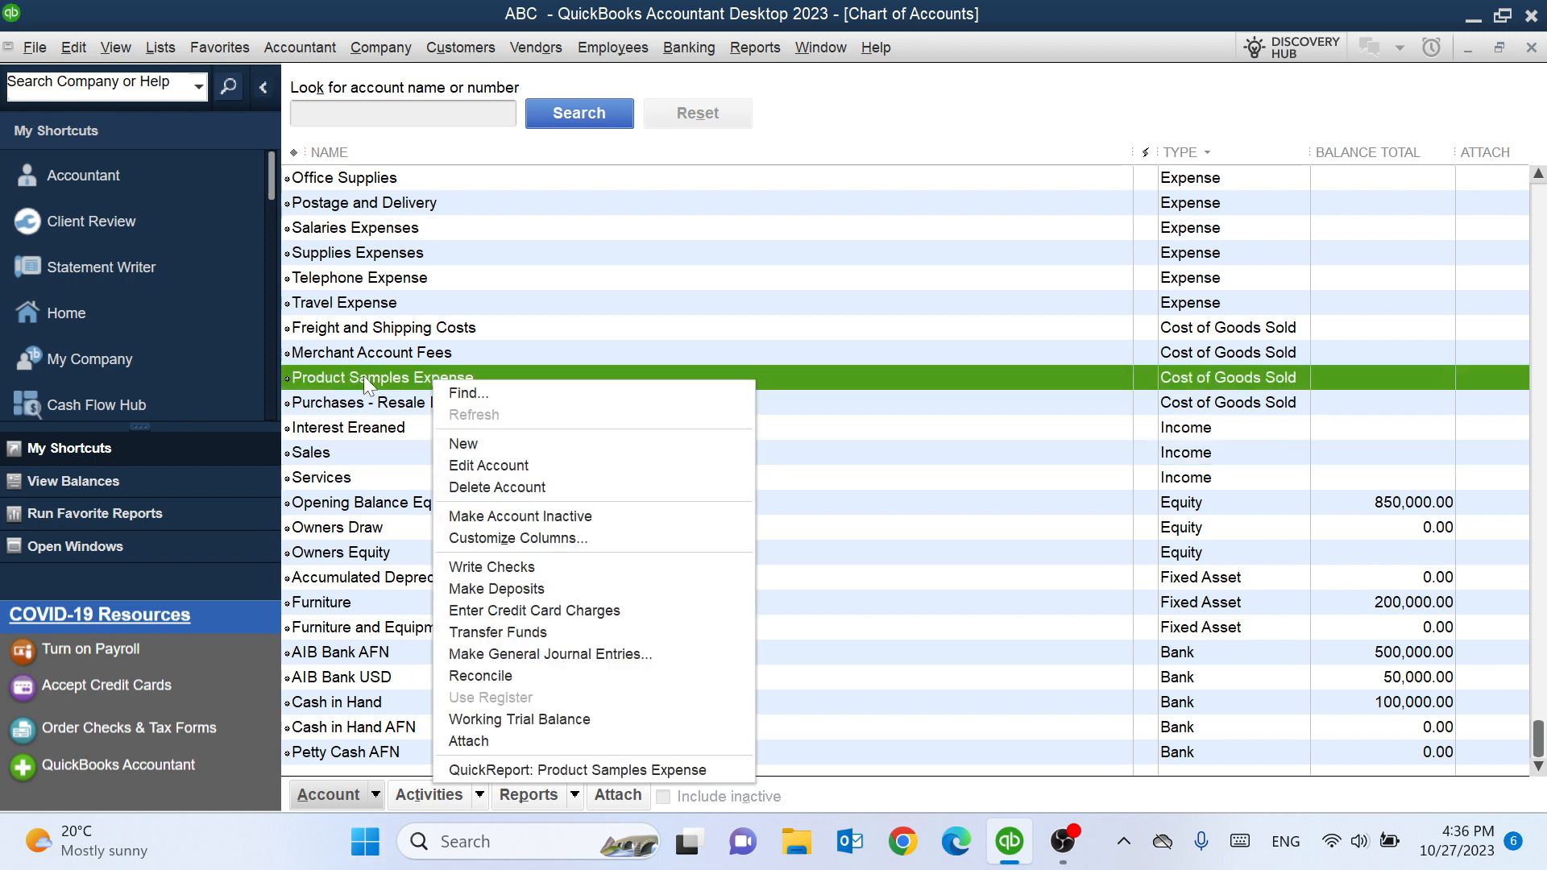
{"action": "right_click", "coordinate": [401, 287]}
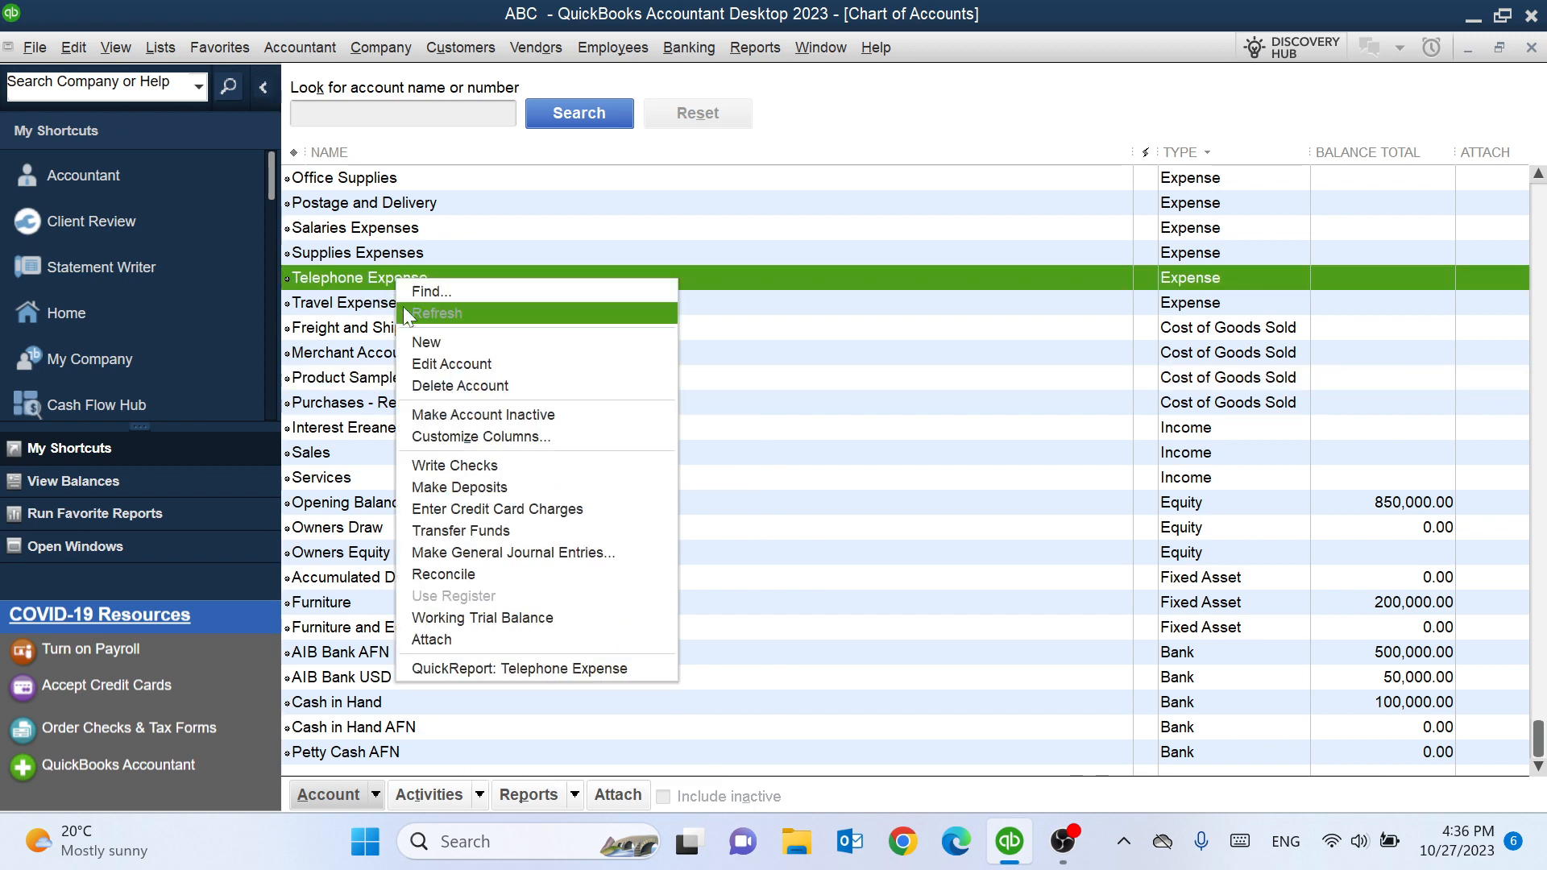
{"action": "left_click", "coordinate": [450, 341]}
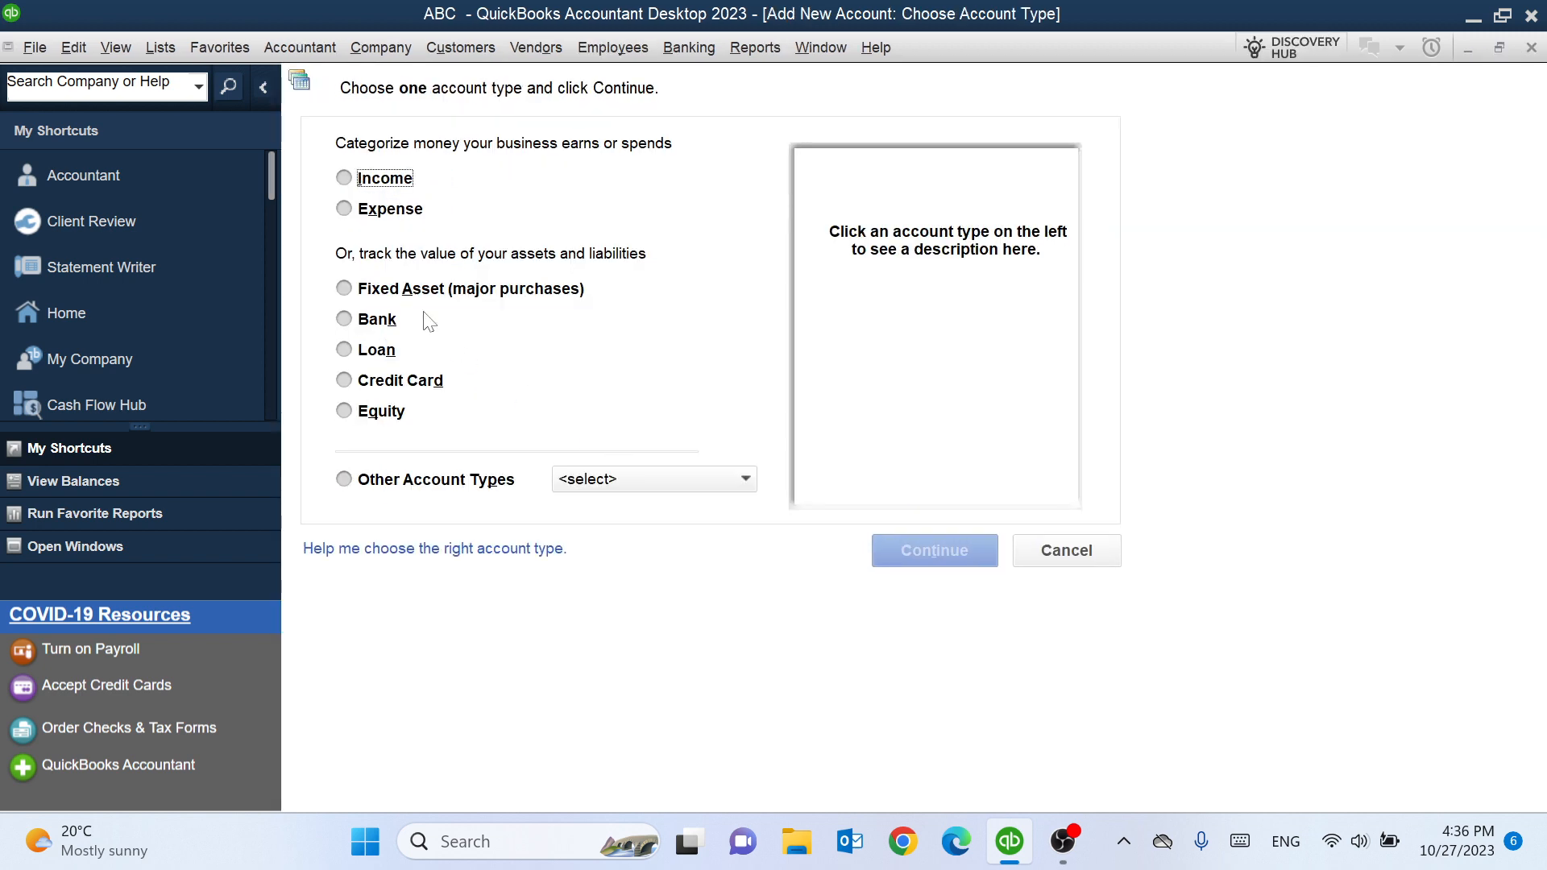
{"action": "left_click", "coordinate": [387, 218]}
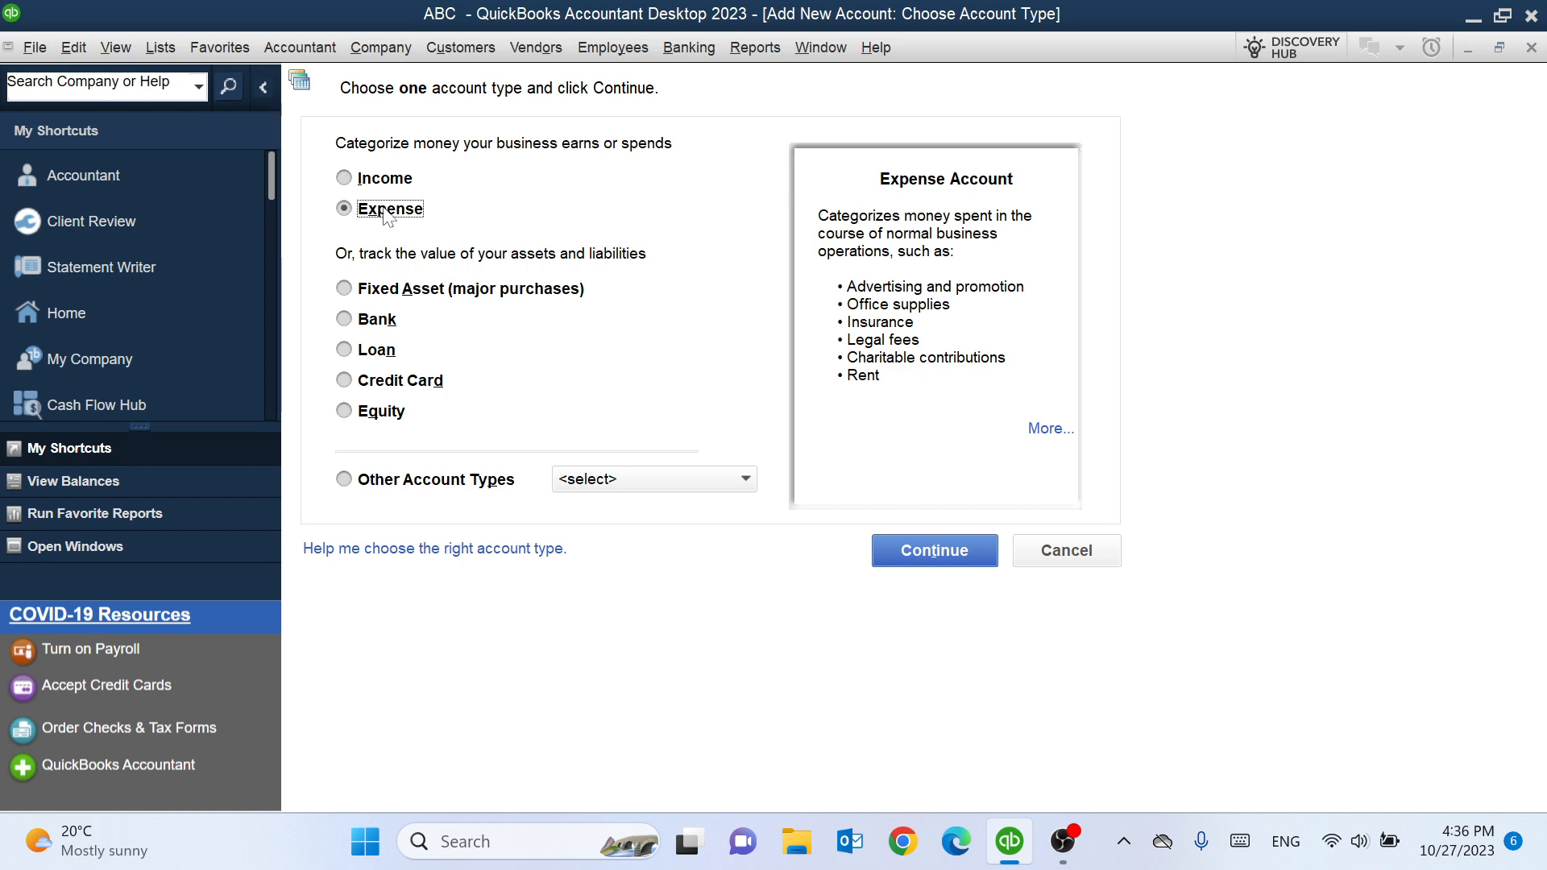
{"action": "left_click", "coordinate": [942, 551]}
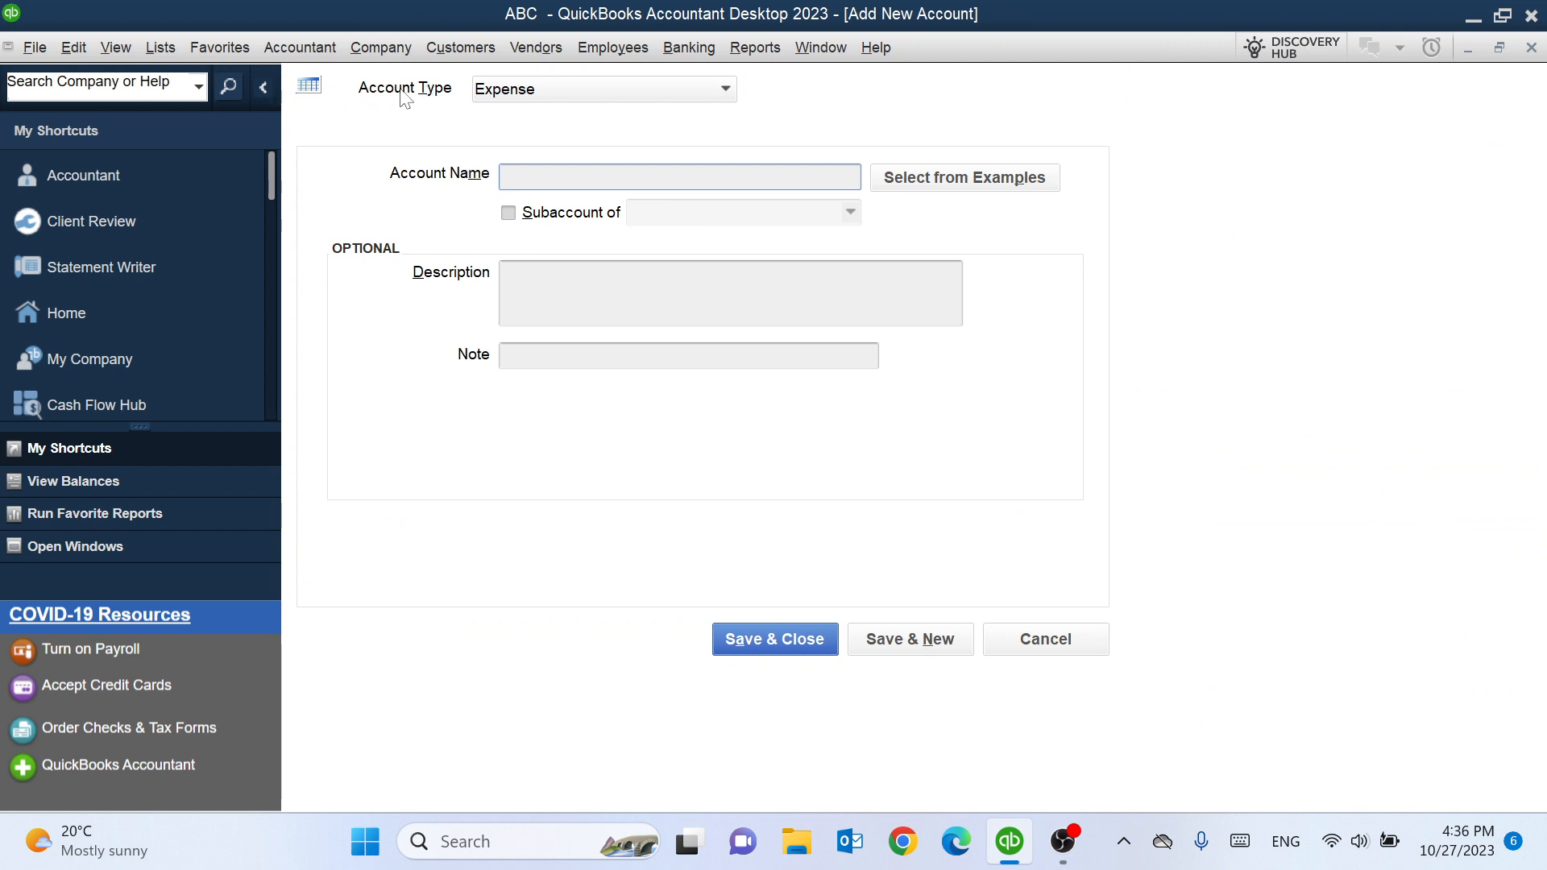
- Review the available account types, keeping Expense selected, and go to the account name
{"action": "left_click", "coordinate": [727, 90]}
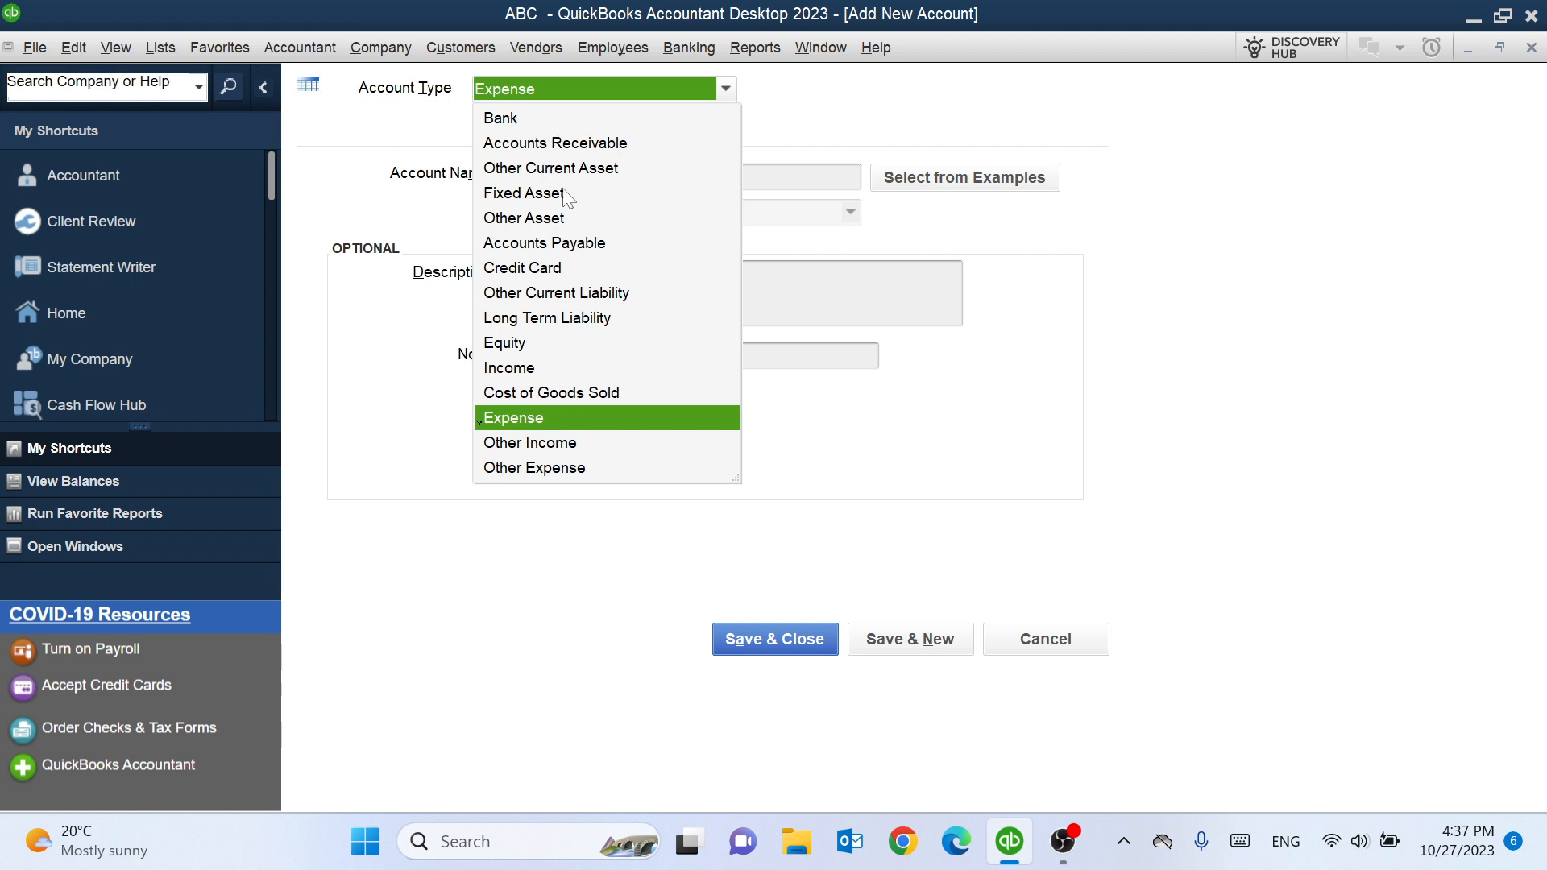
{"action": "left_click", "coordinate": [556, 417]}
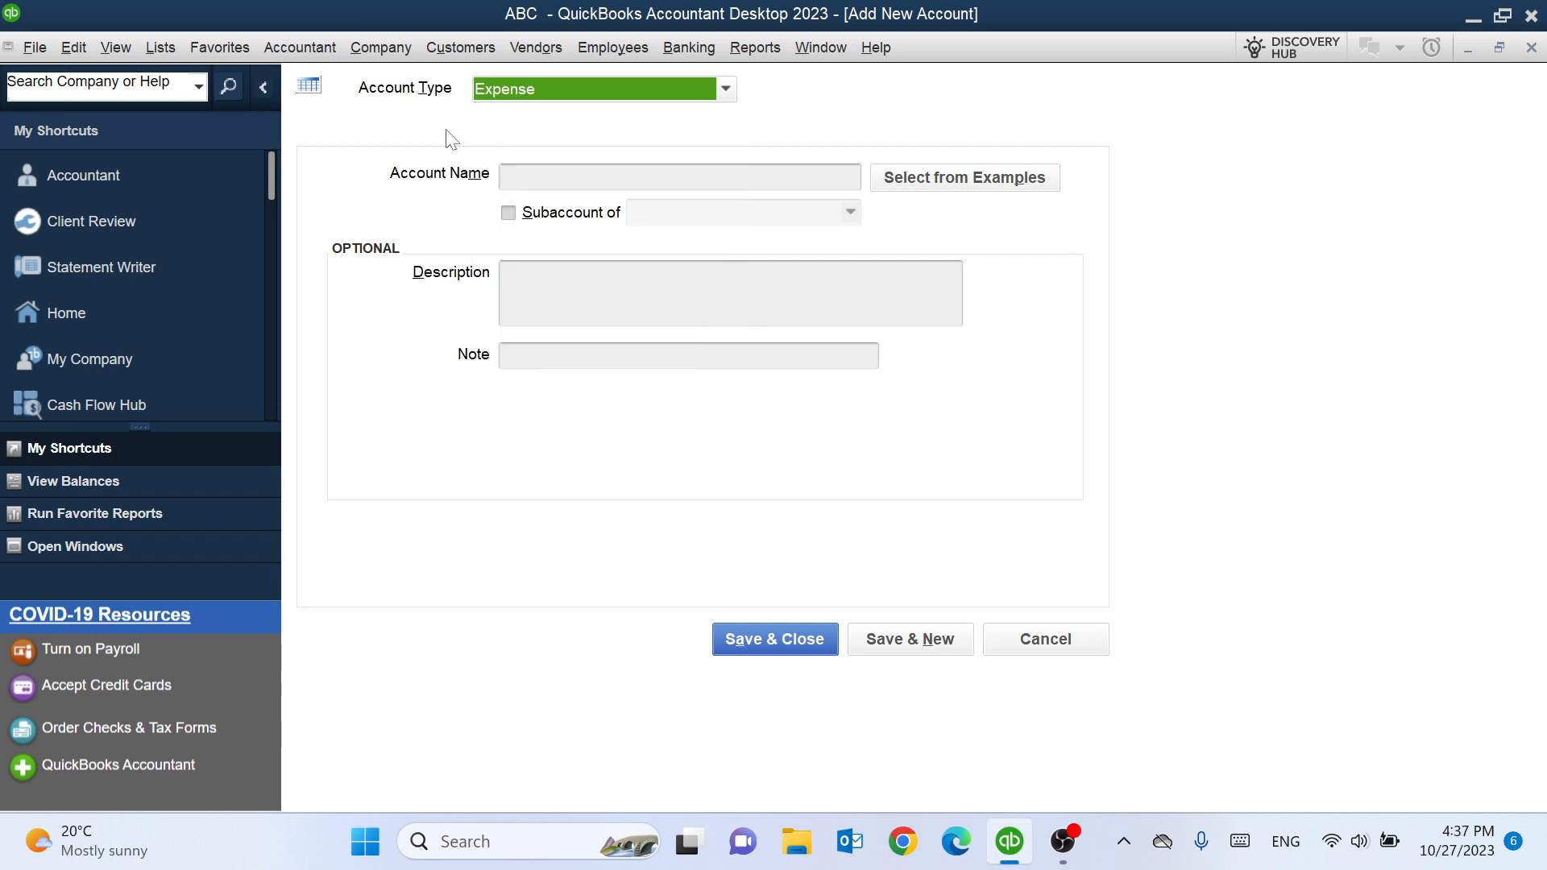
{"action": "left_click", "coordinate": [522, 175]}
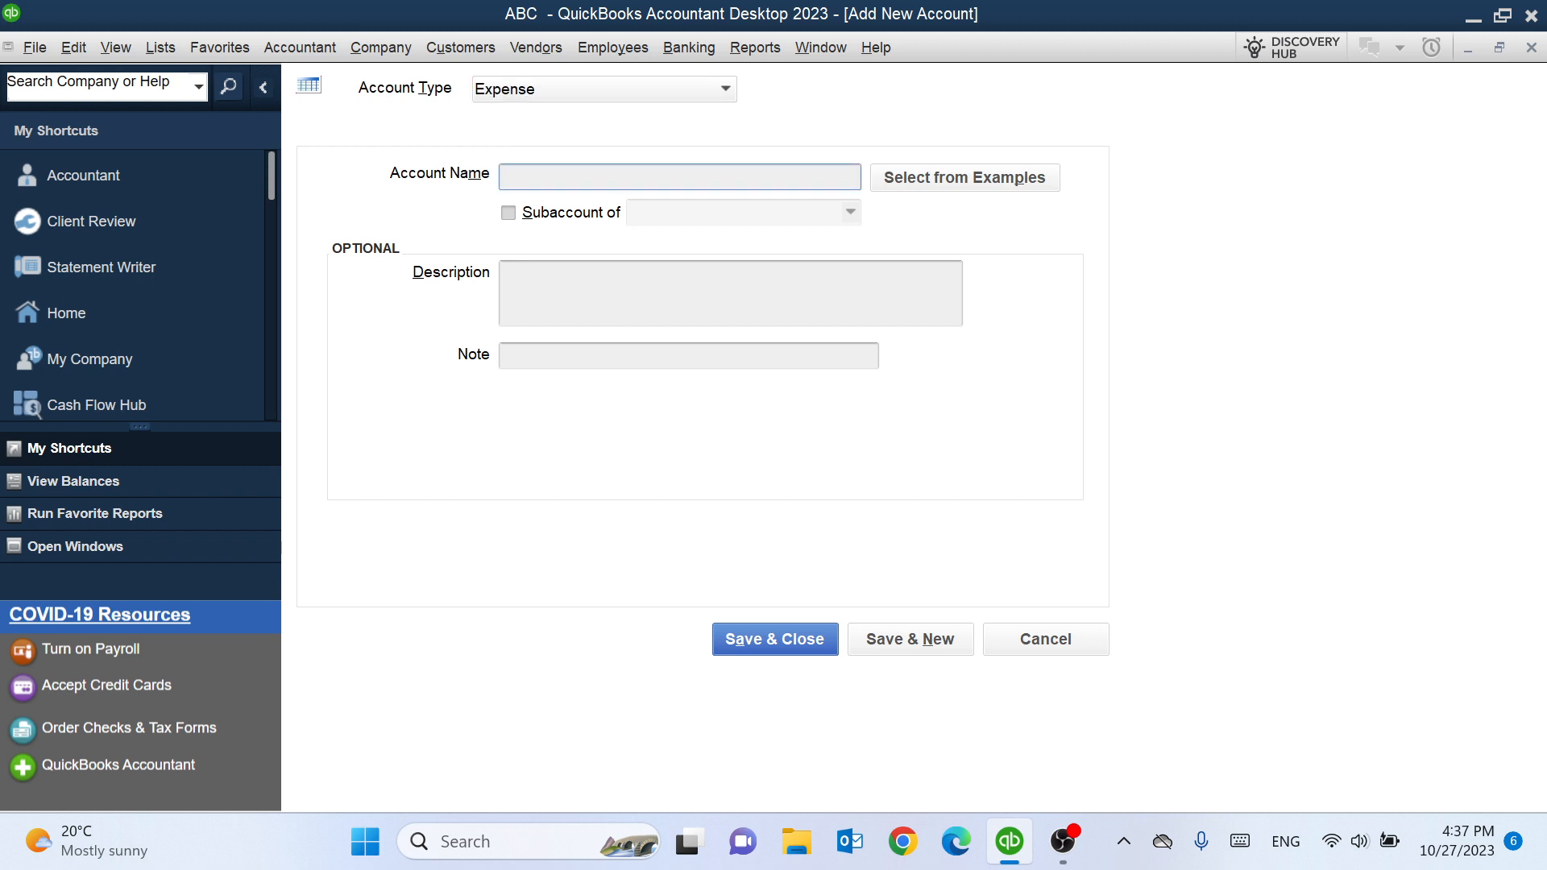
- Name the new expense account Utilities, preview the example expense accounts without choosing one, and save it
{"action": "type", "text": "Utilities"}
{"action": "left_click", "coordinate": [967, 179]}
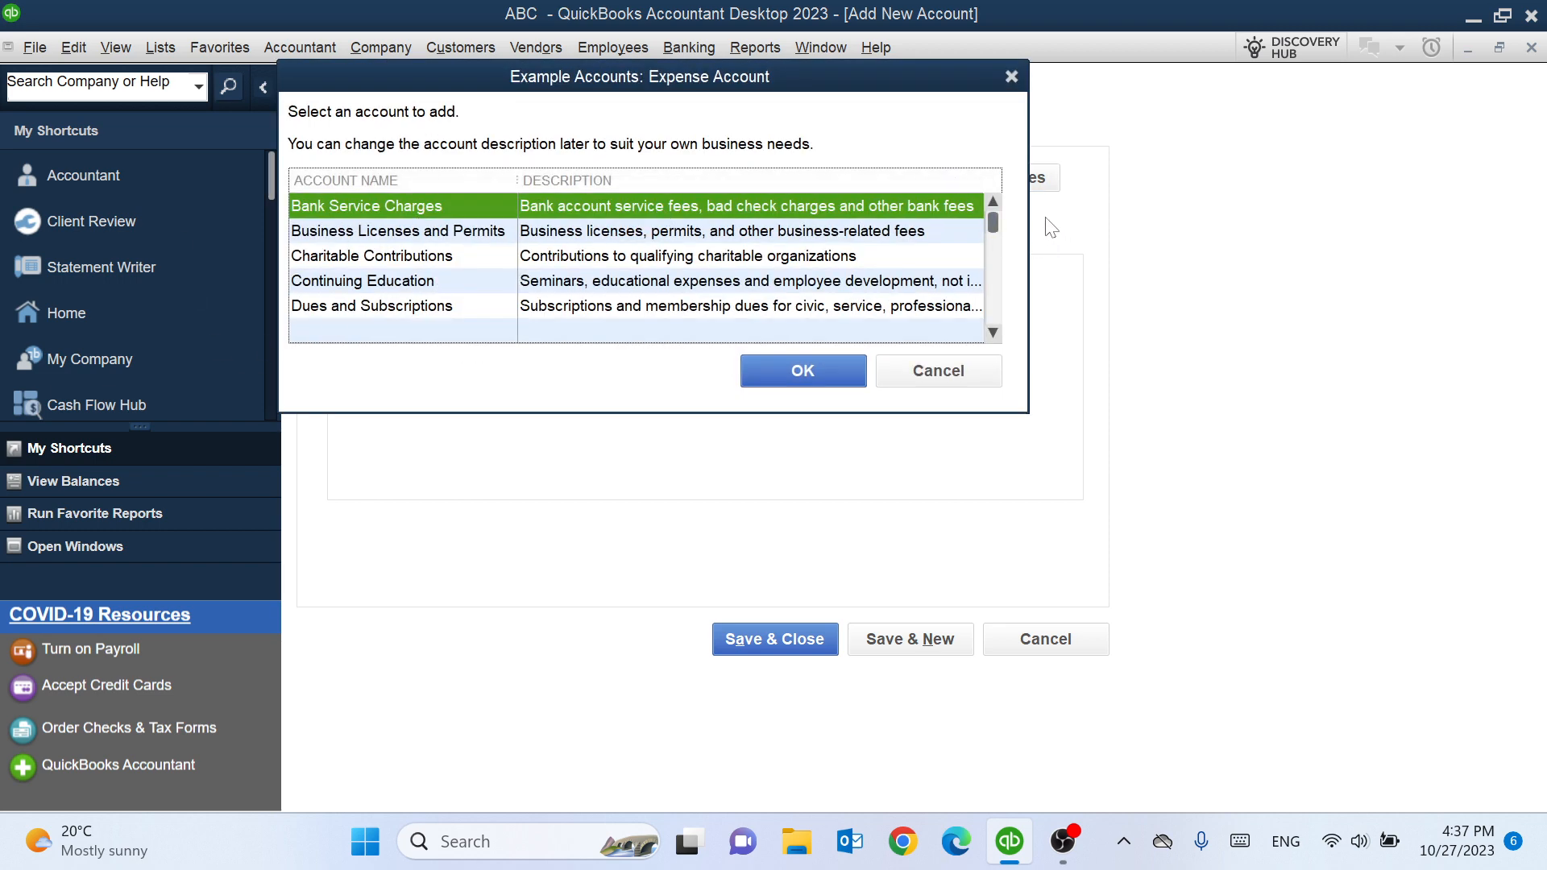
{"action": "left_click", "coordinate": [955, 370]}
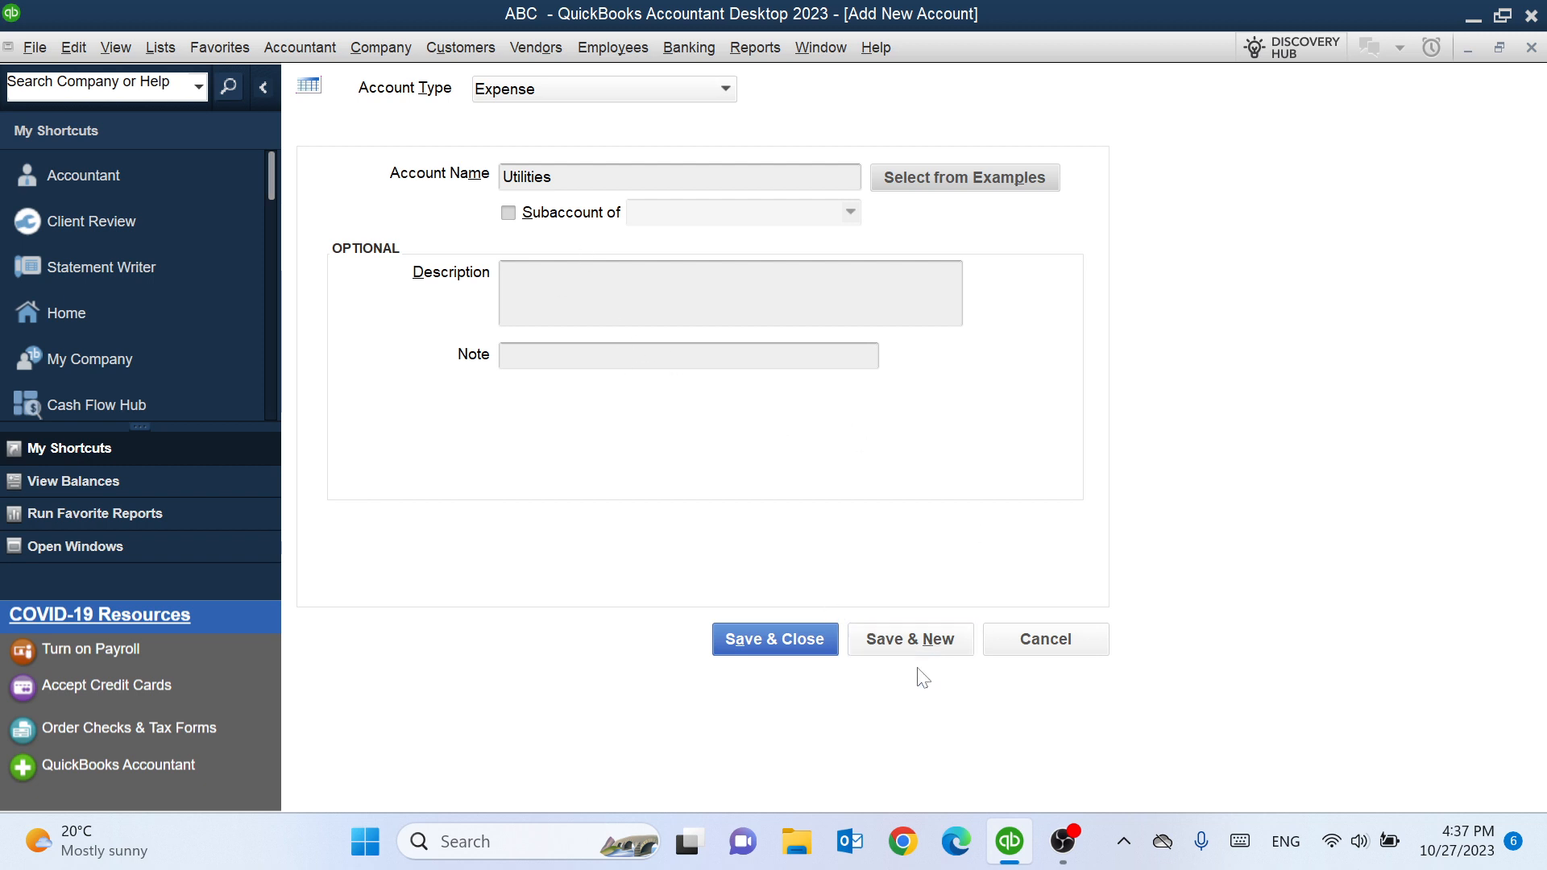
{"action": "left_click", "coordinate": [803, 641]}
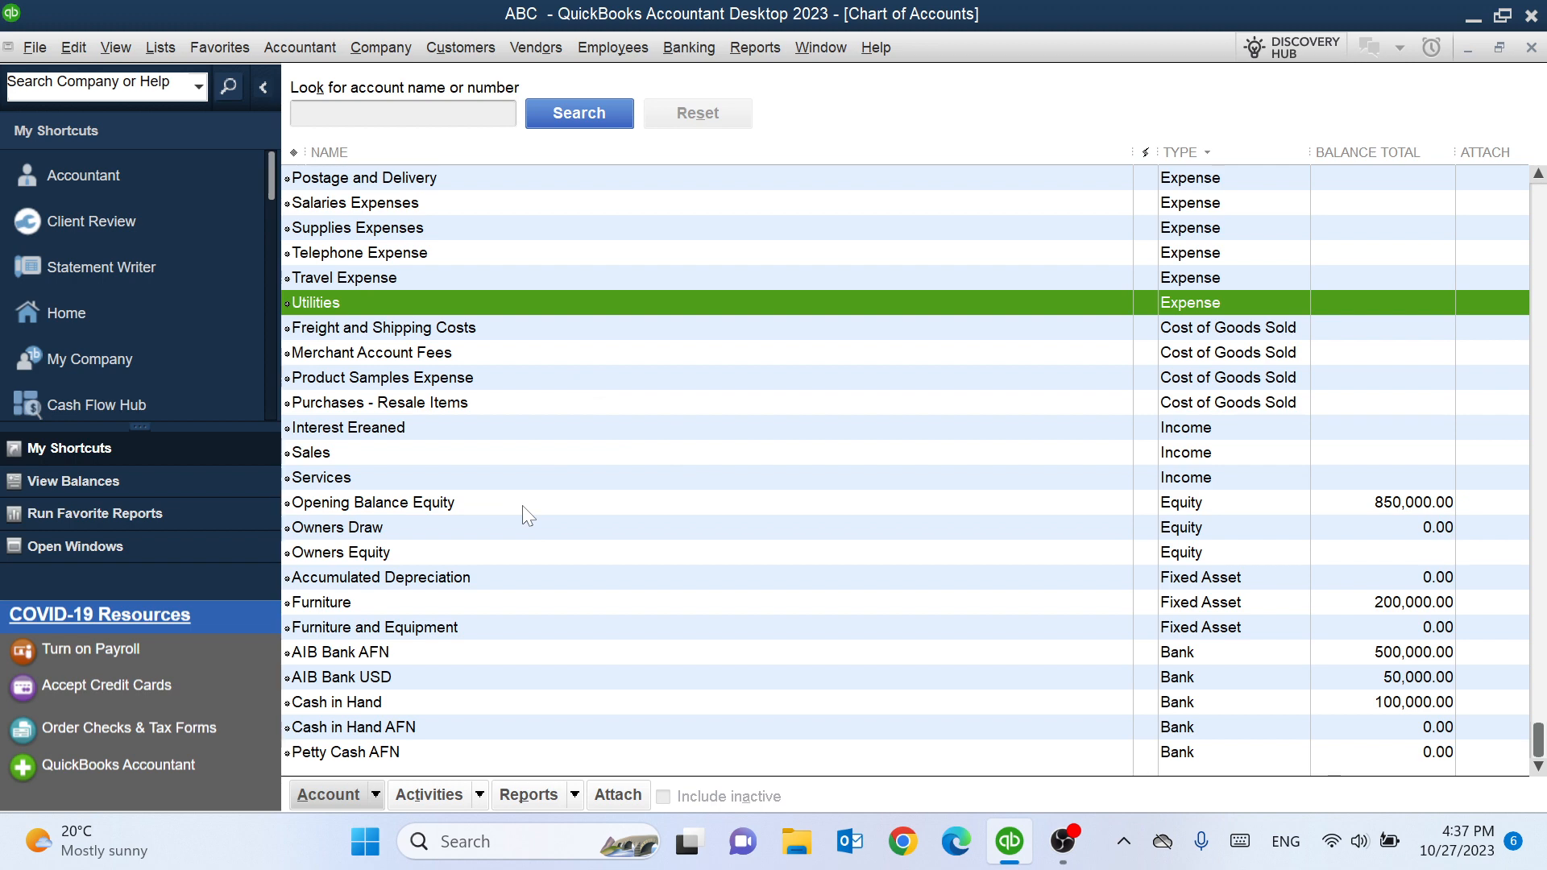
- Start another new account and choose the Expense type
{"action": "key", "text": "ctrl+n"}
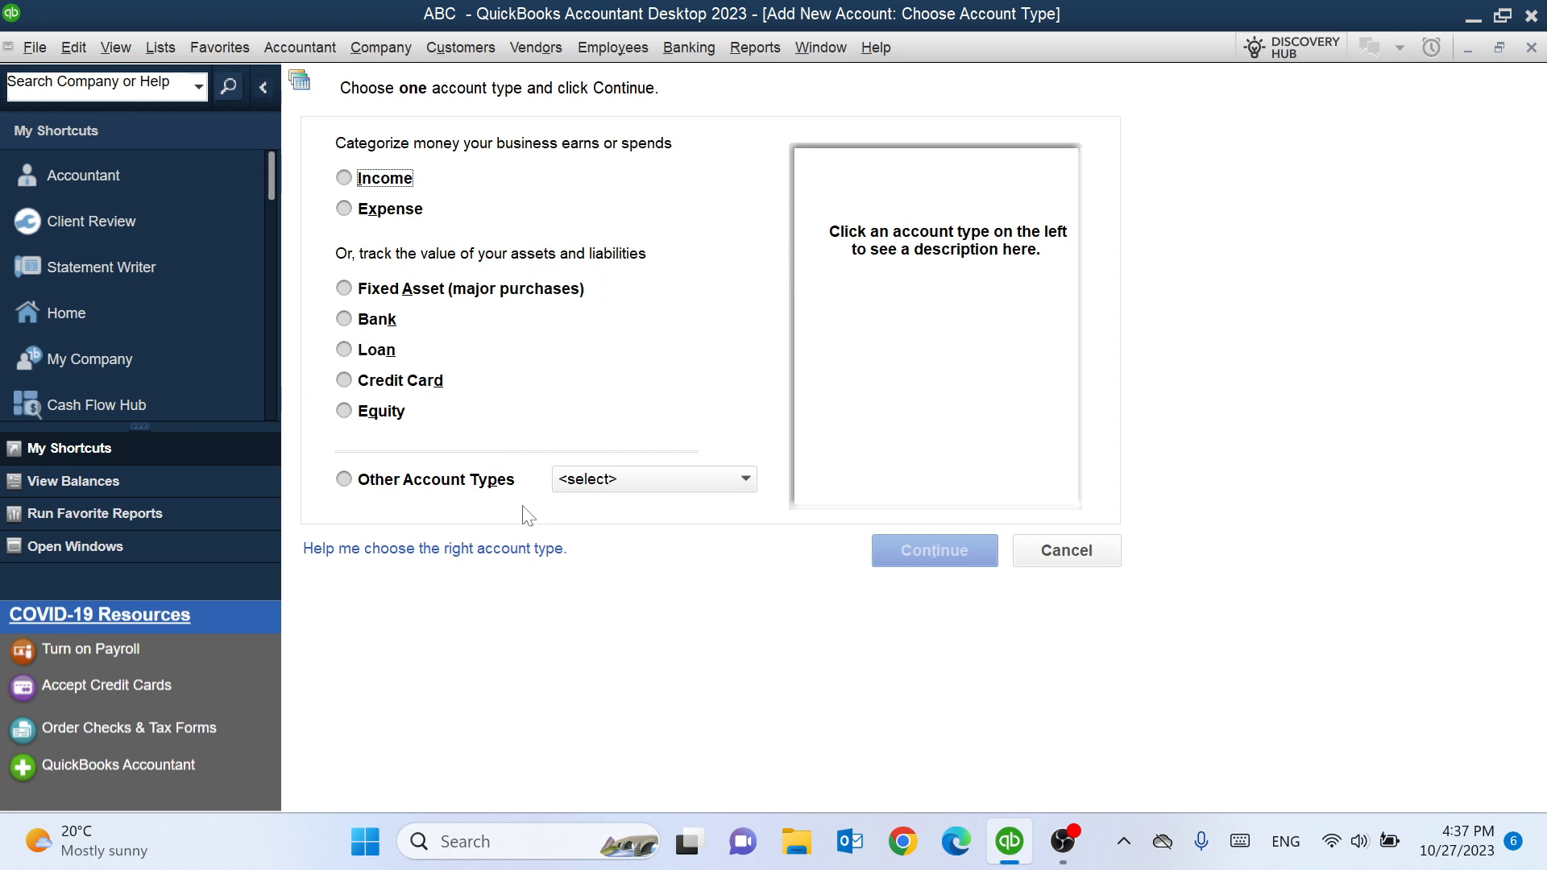
{"action": "left_click", "coordinate": [403, 211]}
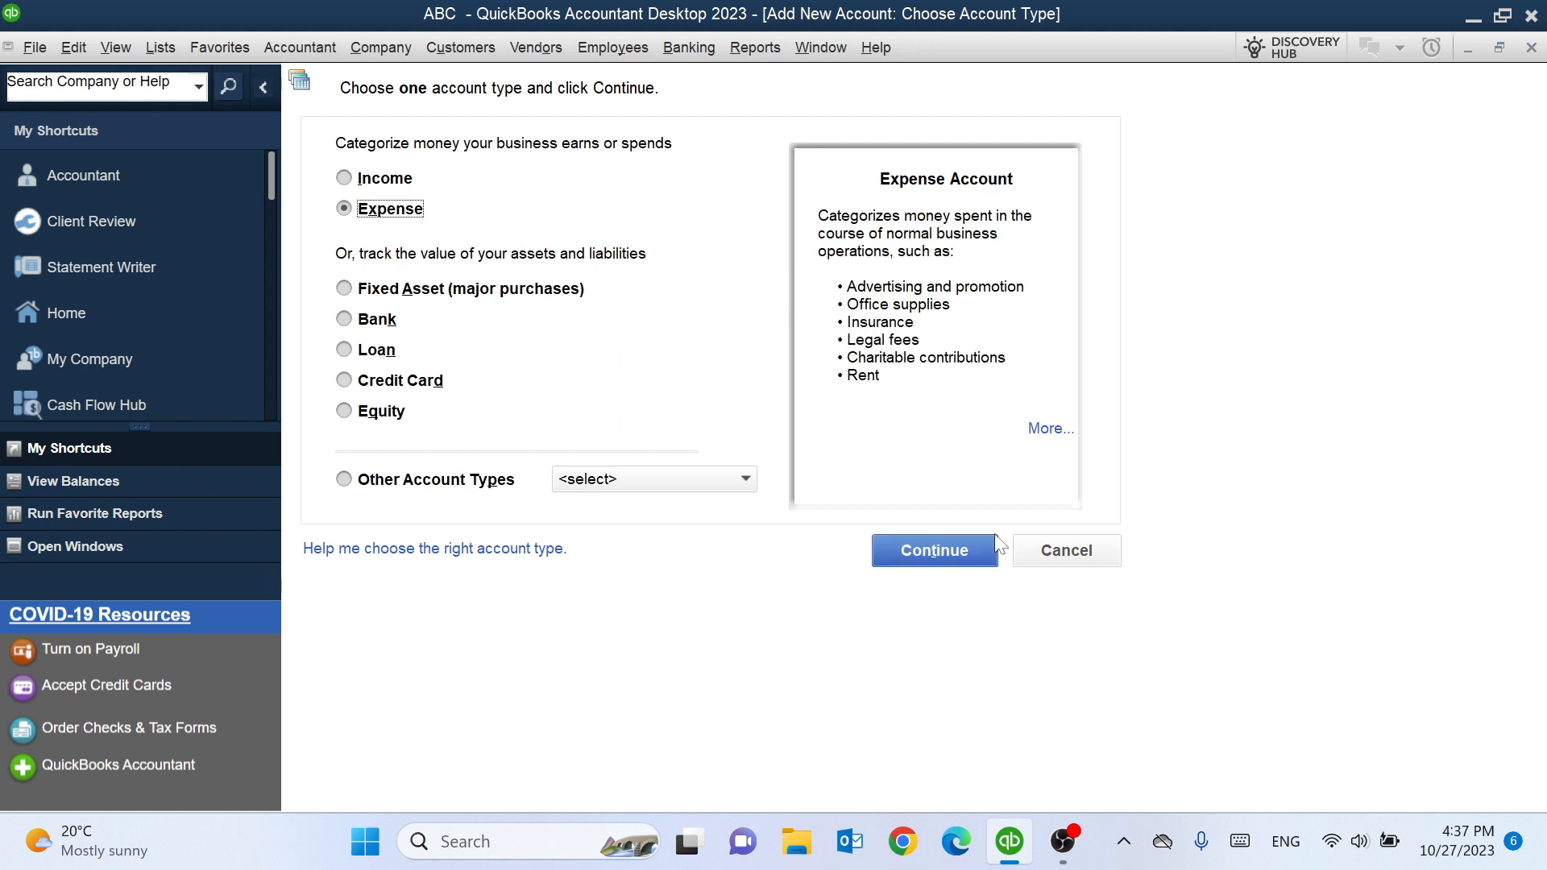
{"action": "left_click", "coordinate": [958, 562]}
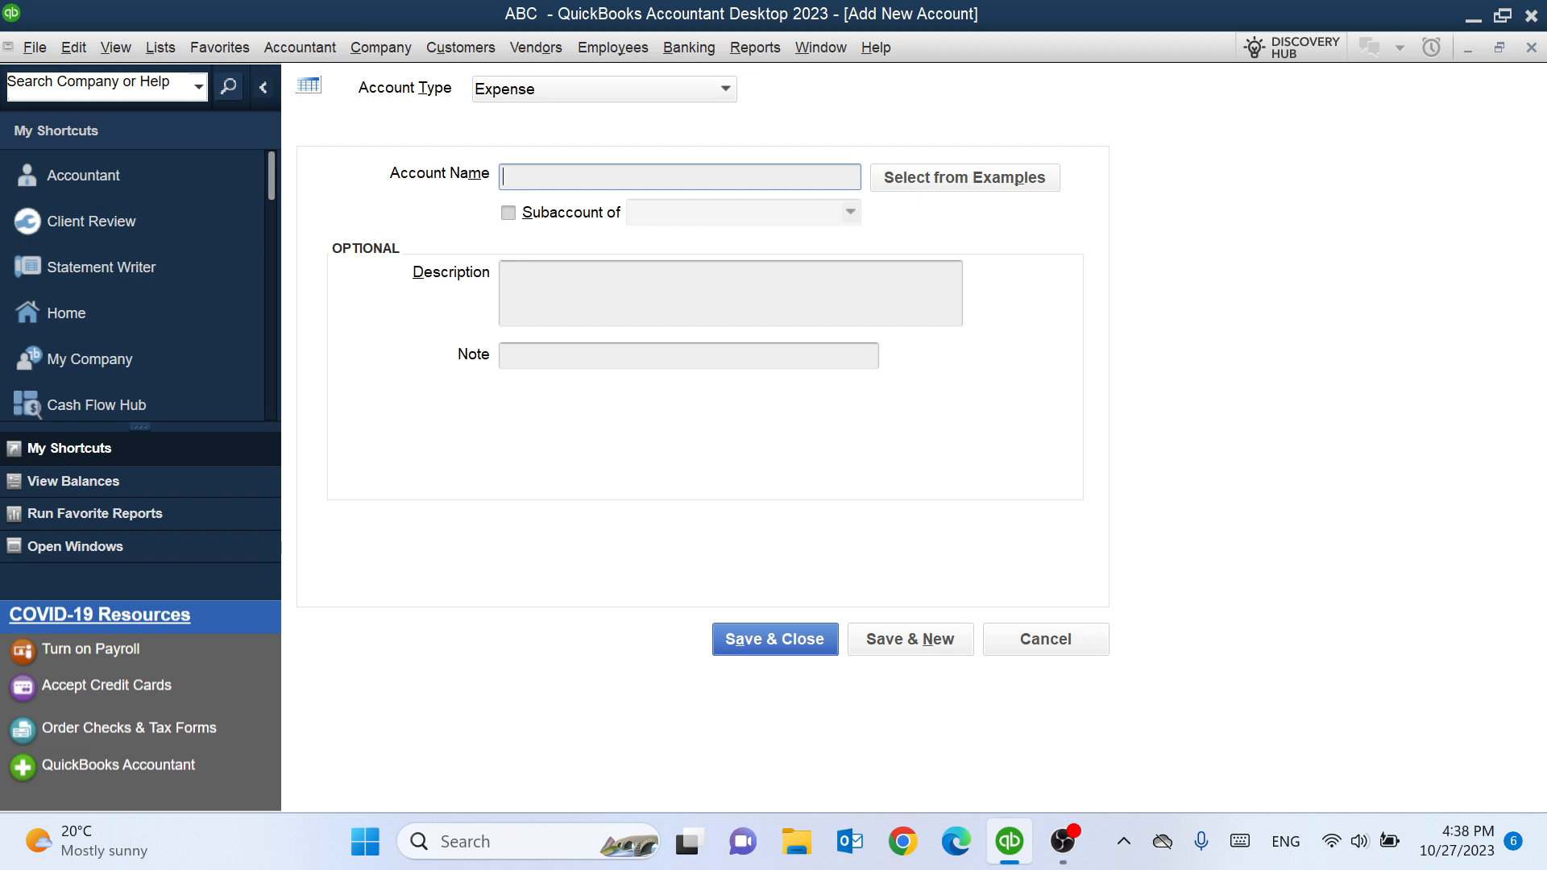
- Create an Electricity expense account as a subaccount of Utilities, saving it and starting a new one
{"action": "type", "text": "Electricity"}
{"action": "left_click", "coordinate": [509, 213]}
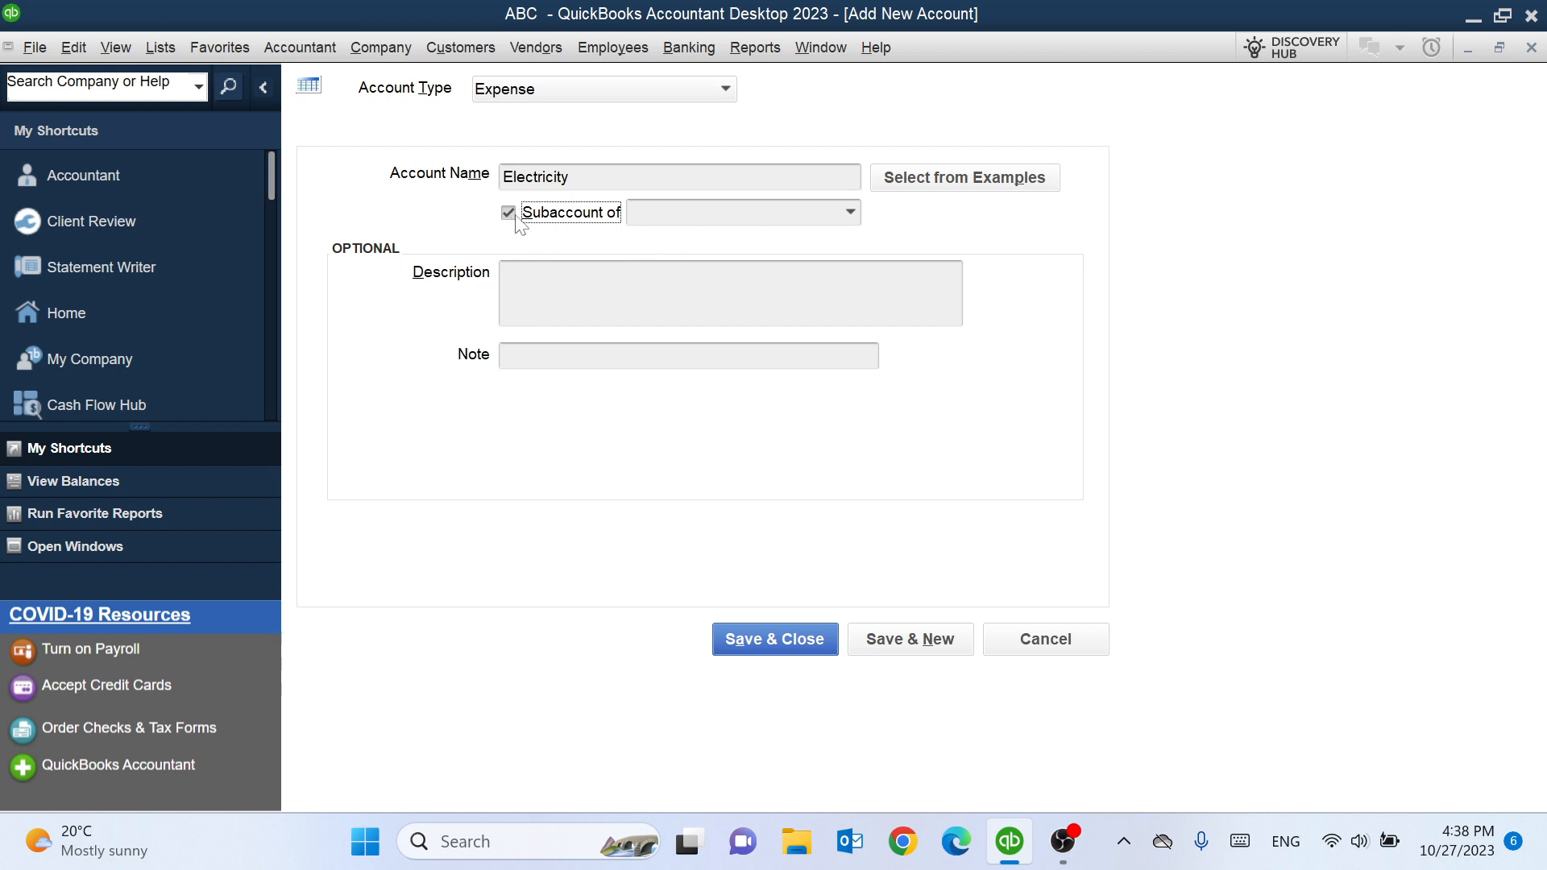
{"action": "left_click", "coordinate": [850, 212]}
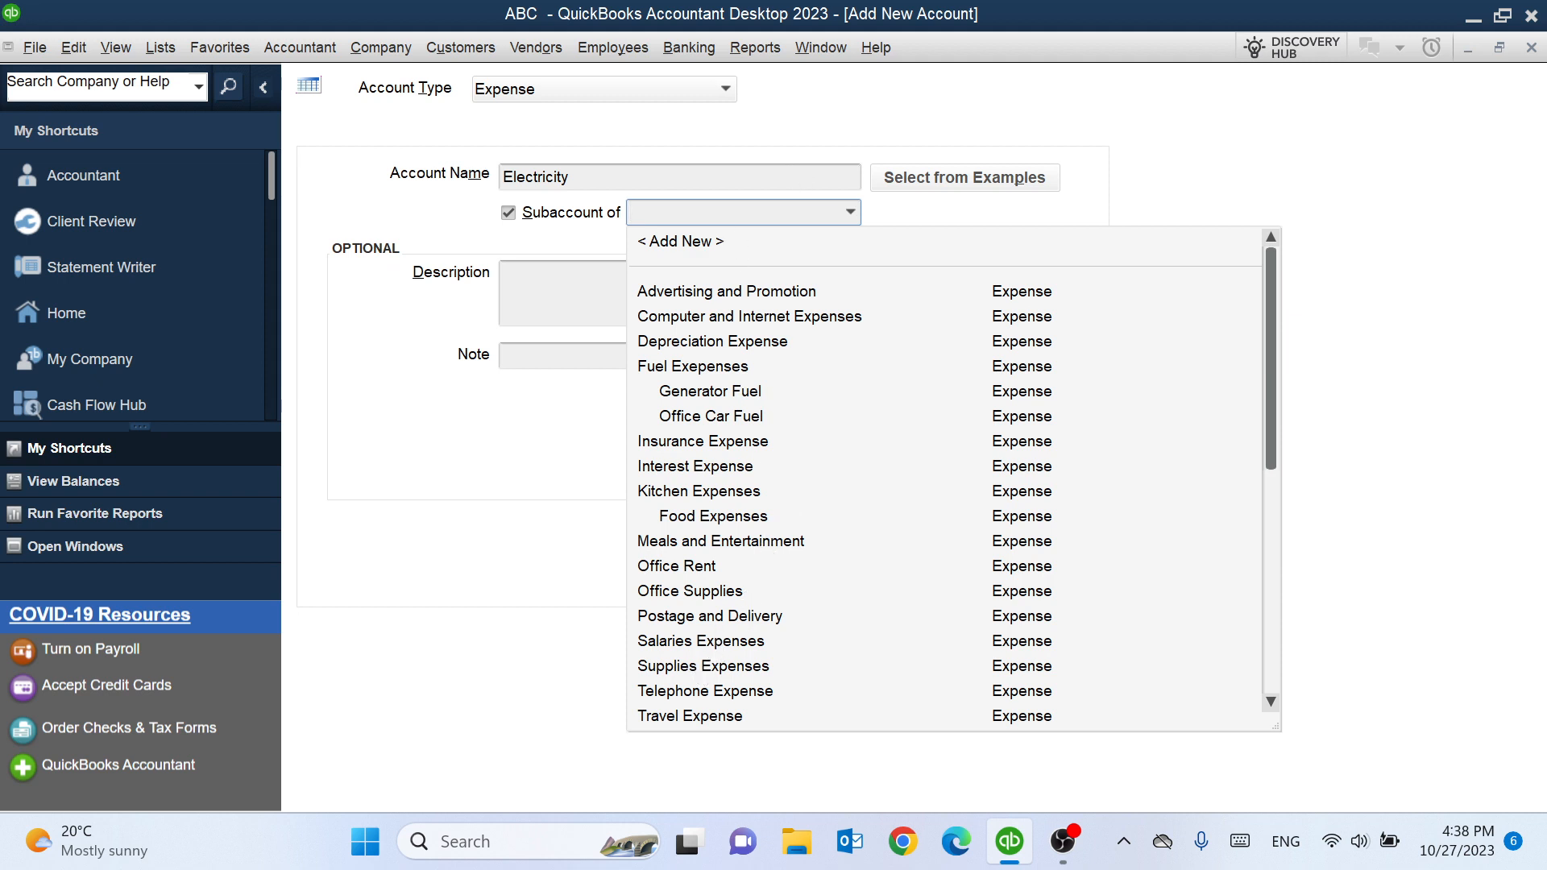
{"action": "type", "text": "Utilities"}
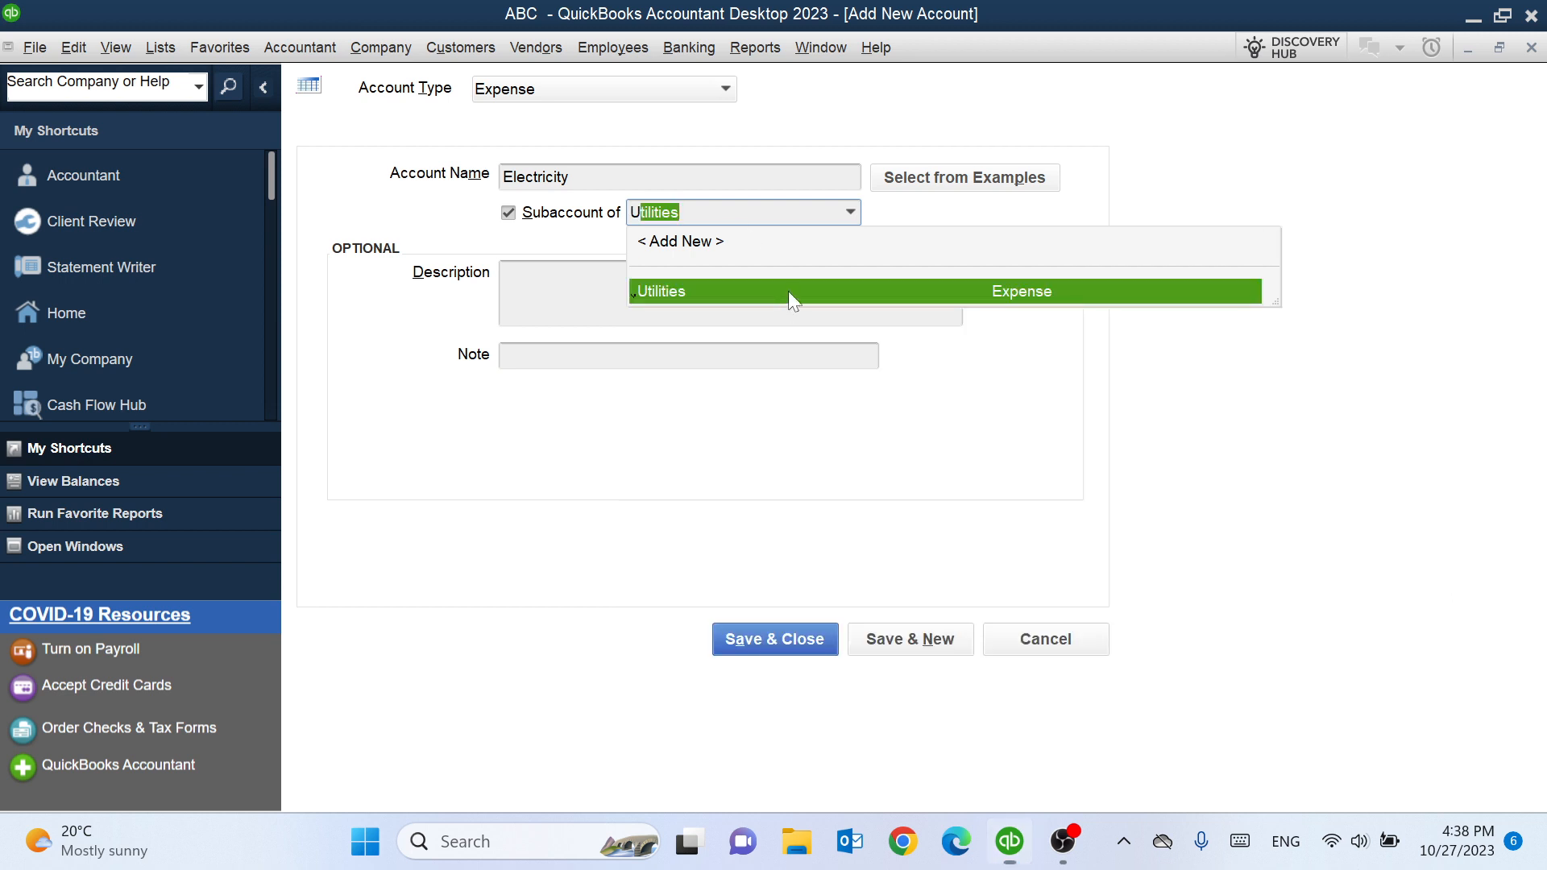
{"action": "left_click", "coordinate": [788, 292]}
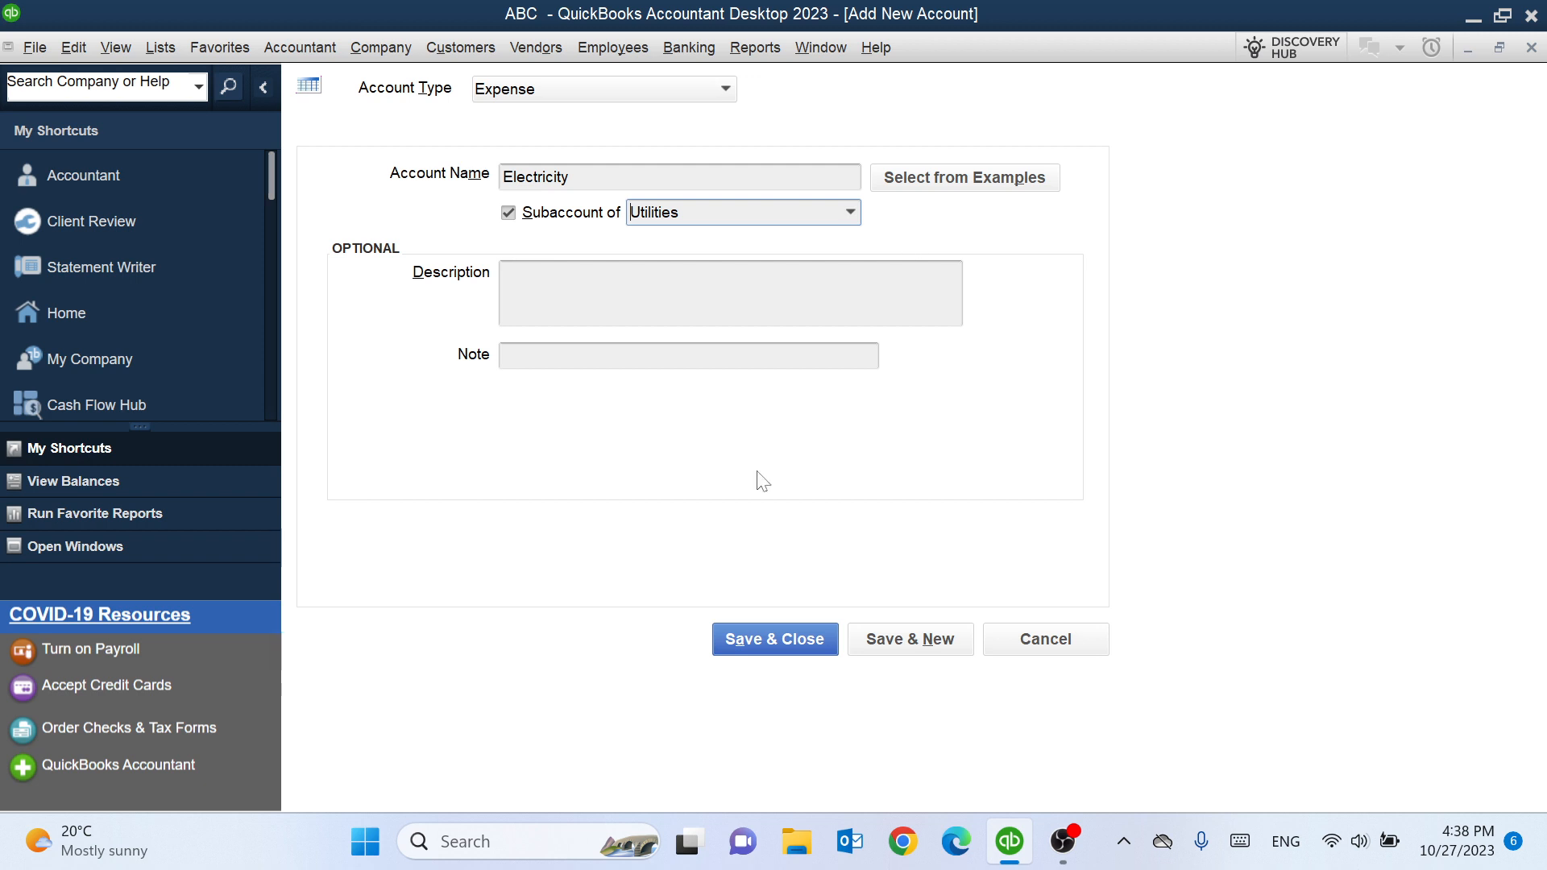
{"action": "left_click", "coordinate": [900, 649]}
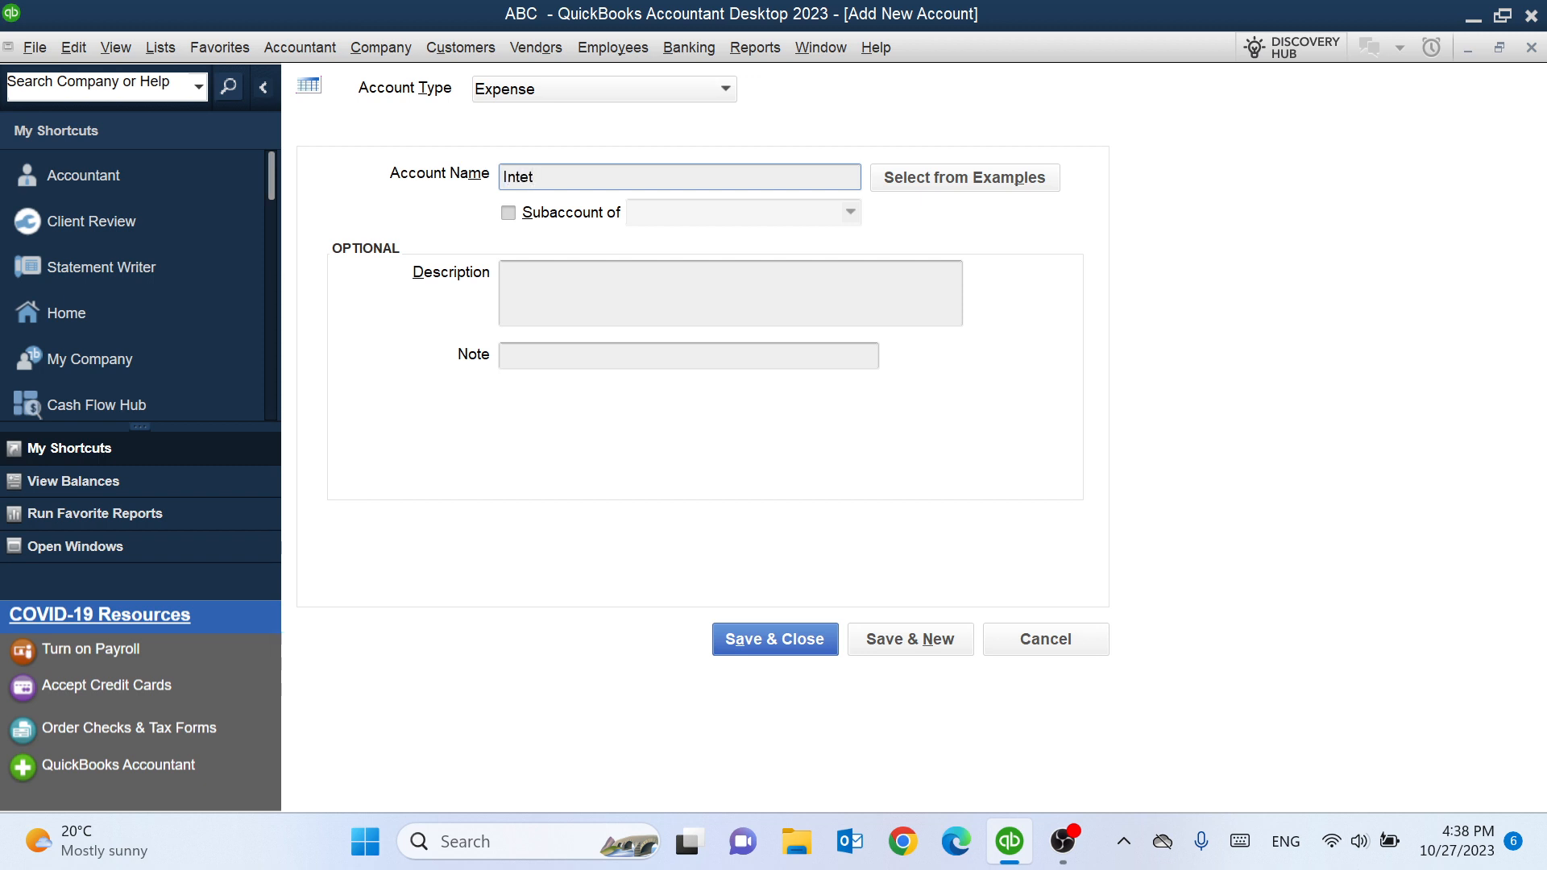
- Create an Internet Charges expense account as a subaccount of Utilities and save and close it
{"action": "key", "text": "BackSpace"}
{"action": "type", "text": "har"}
{"action": "key", "text": "BackSpace"}
{"action": "key", "text": "BackSpace"}
{"action": "key", "text": "BackSpace"}
{"action": "key", "text": "BackSpace"}
{"action": "type", "text": "Charges"}
{"action": "left_click", "coordinate": [508, 214]}
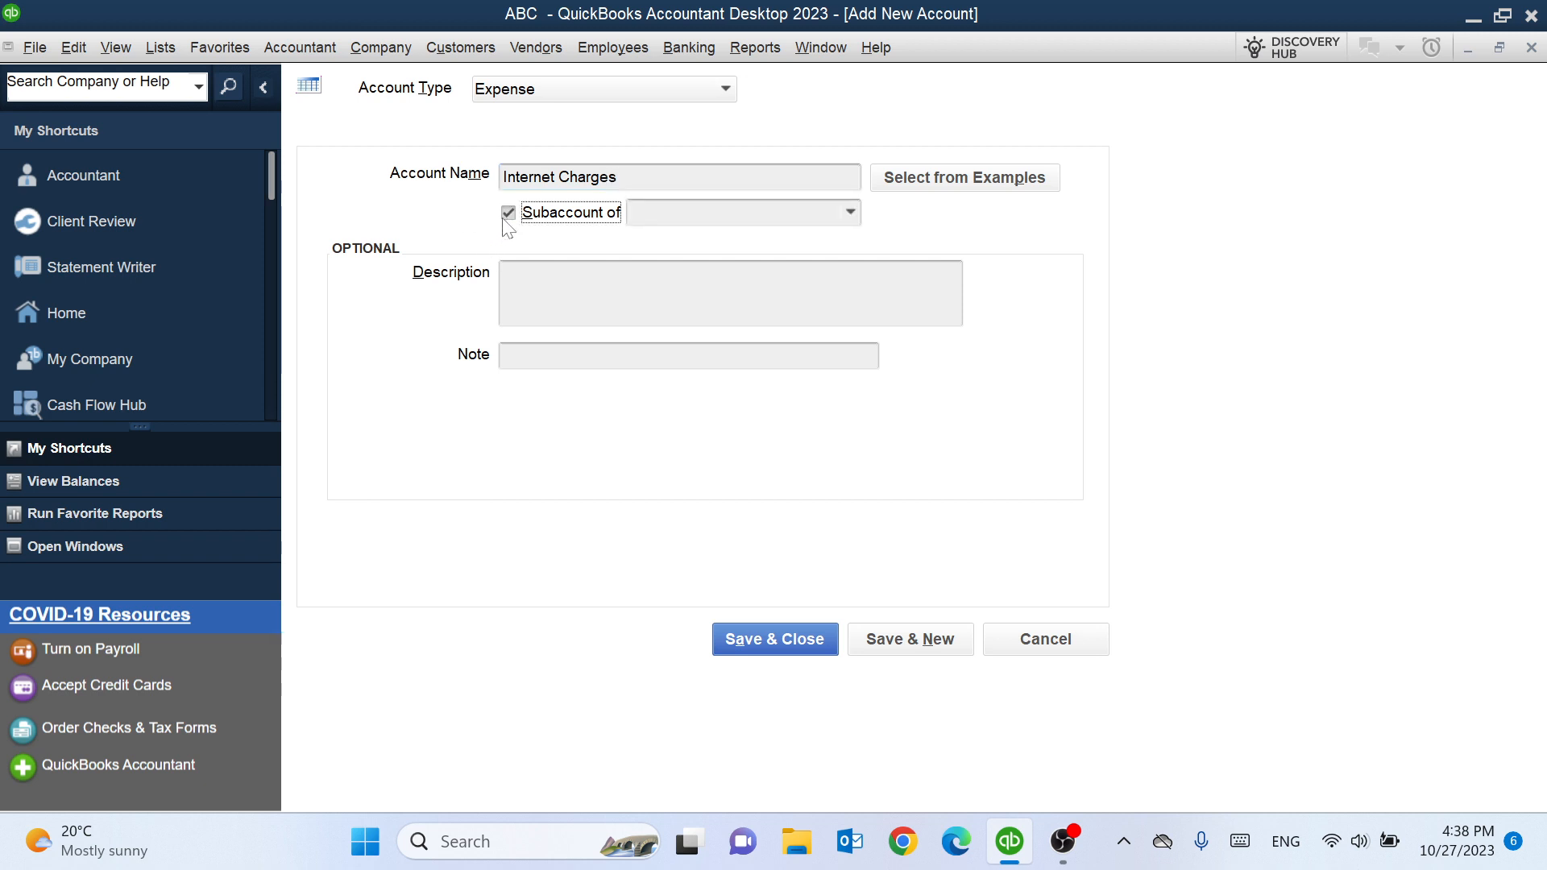
{"action": "left_click", "coordinate": [848, 214]}
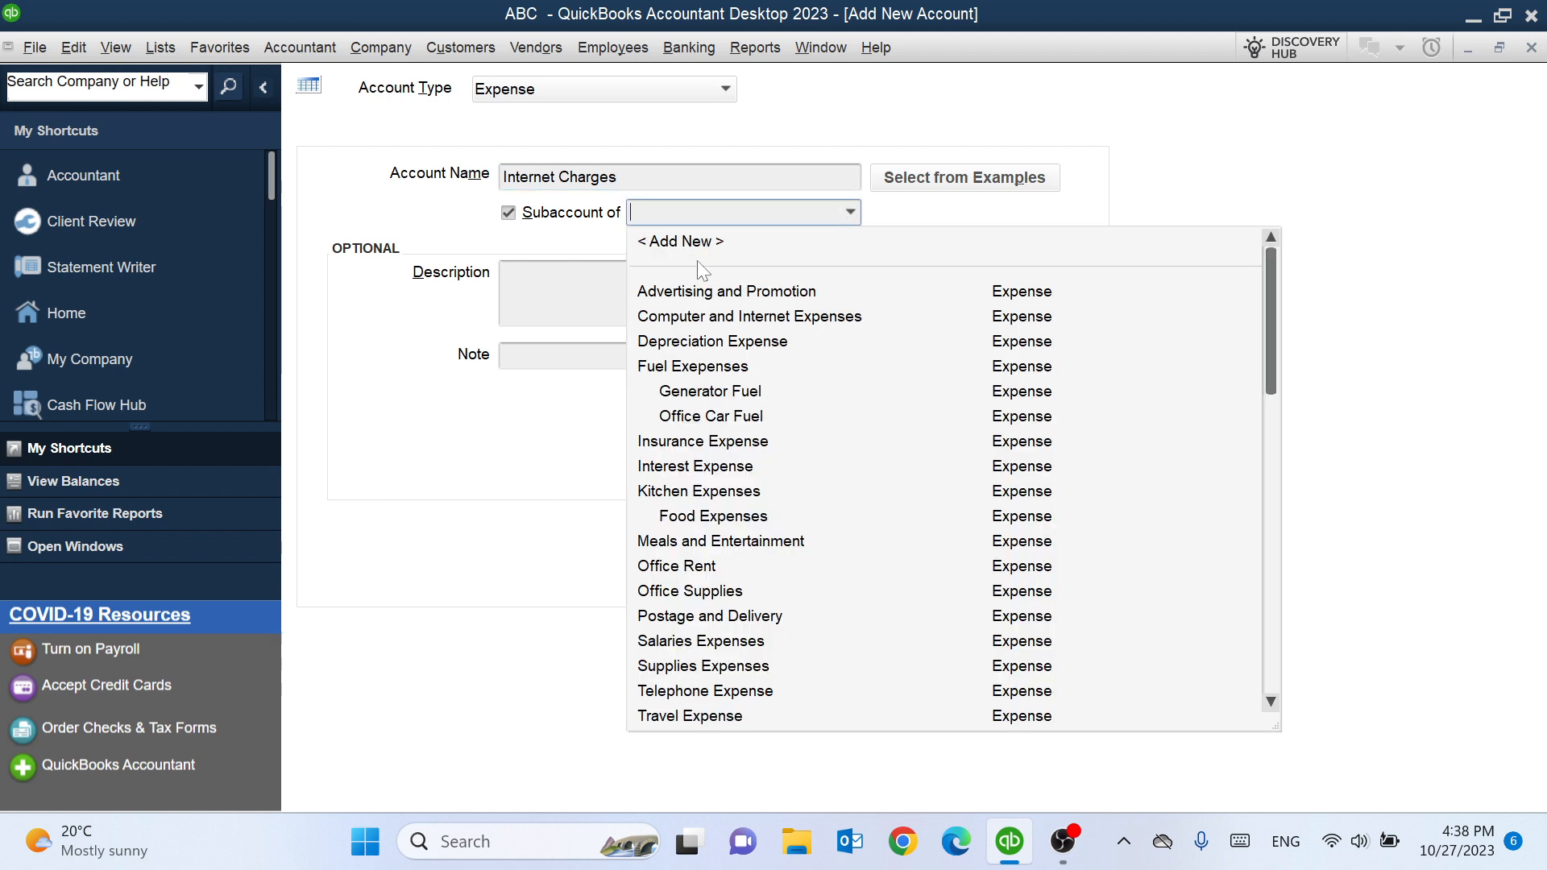
{"action": "type", "text": "Utilities"}
{"action": "left_click", "coordinate": [736, 285]}
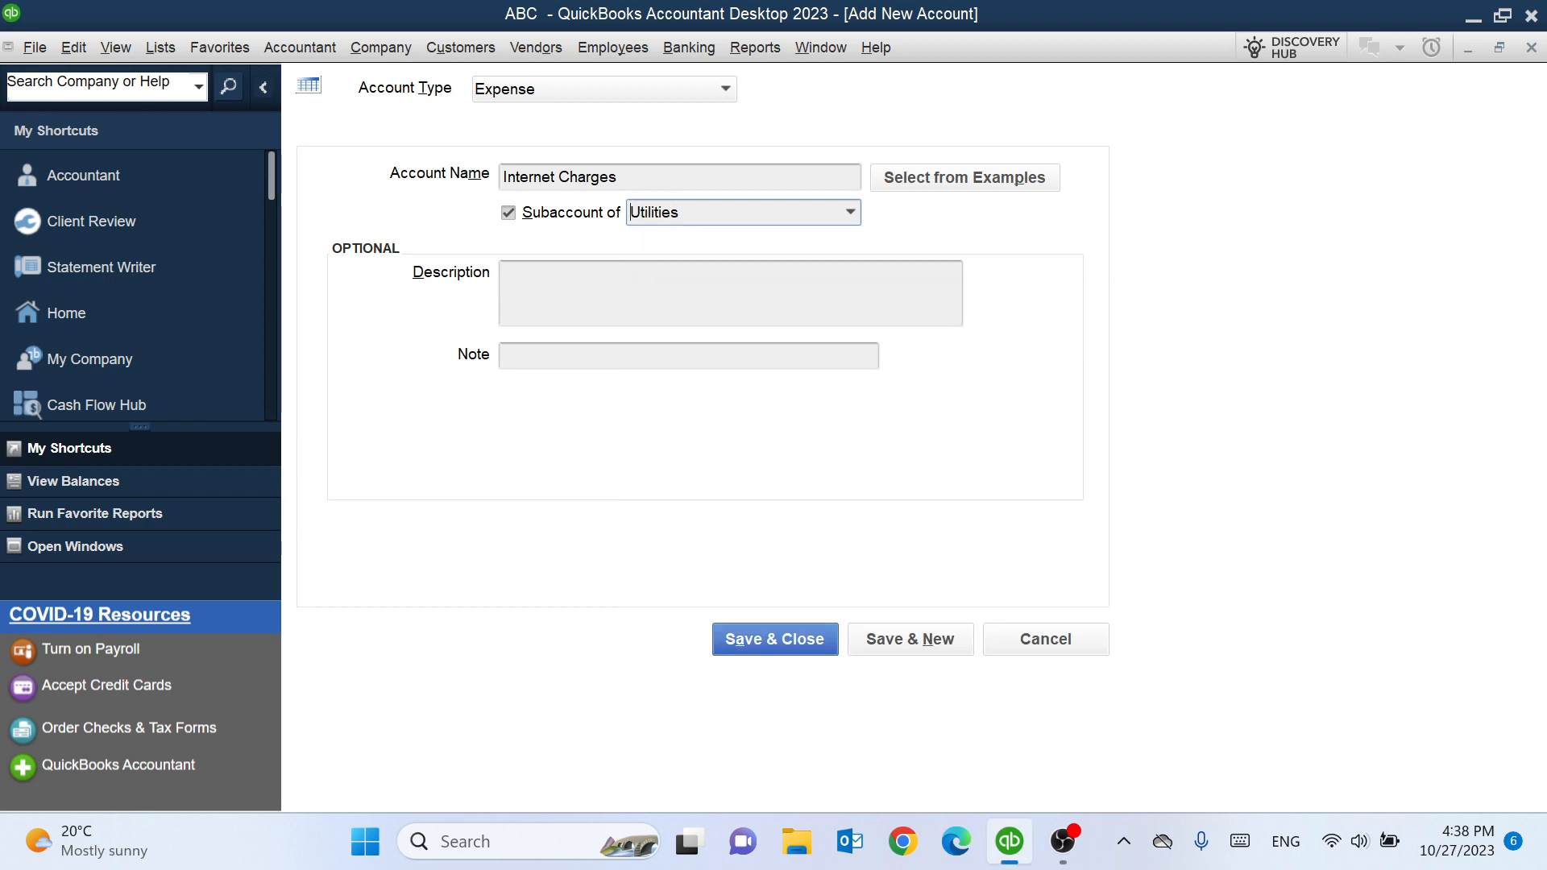
{"action": "left_click", "coordinate": [797, 645]}
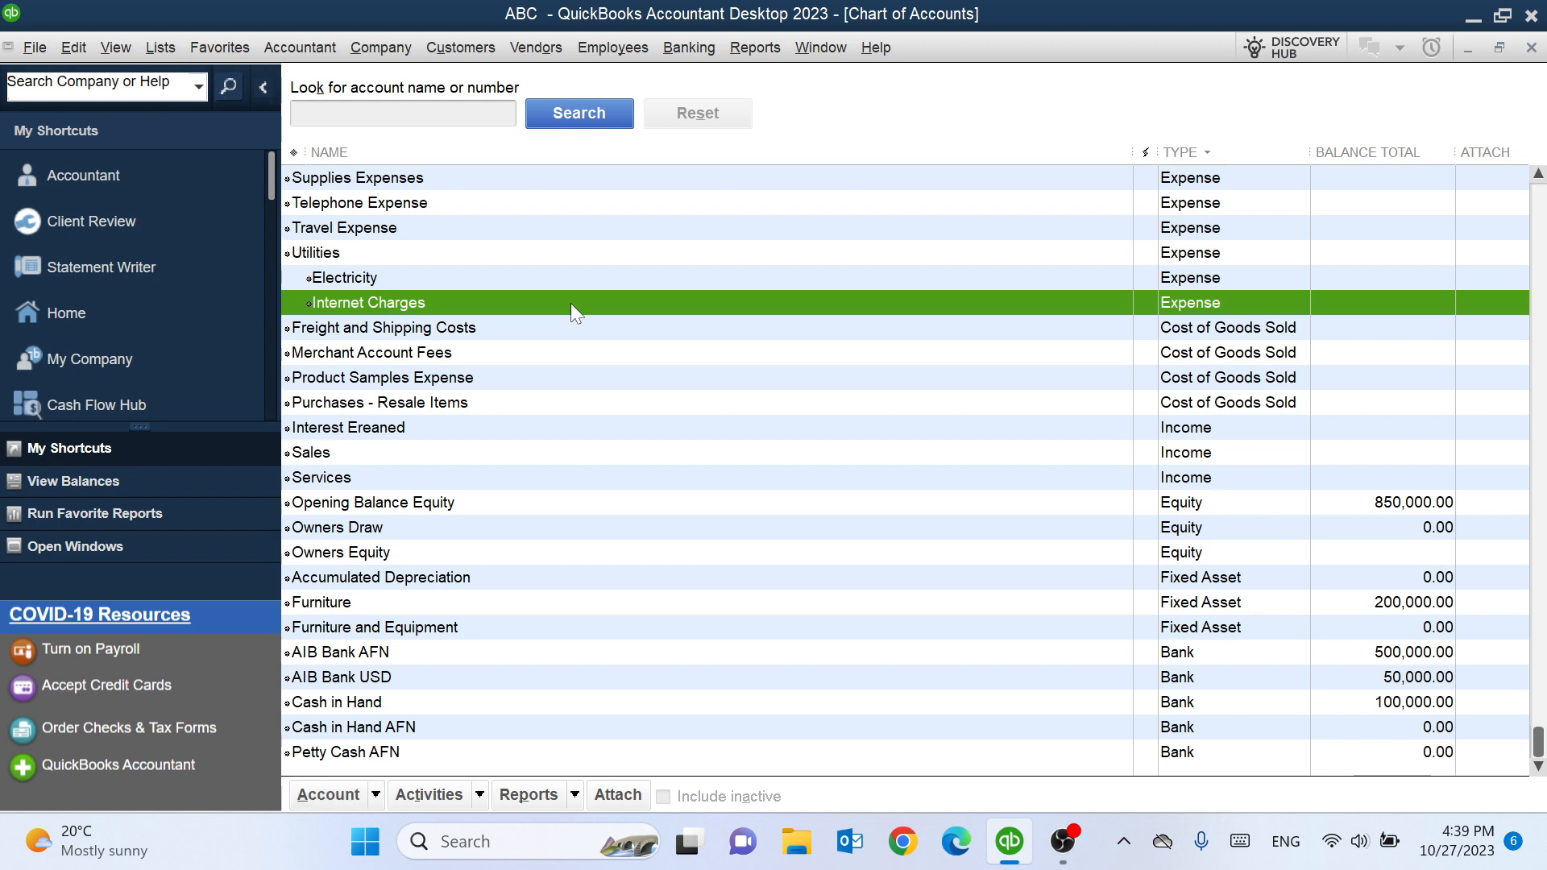
- Start a new account and choose the Bank type
{"action": "key", "text": "ctrl+n"}
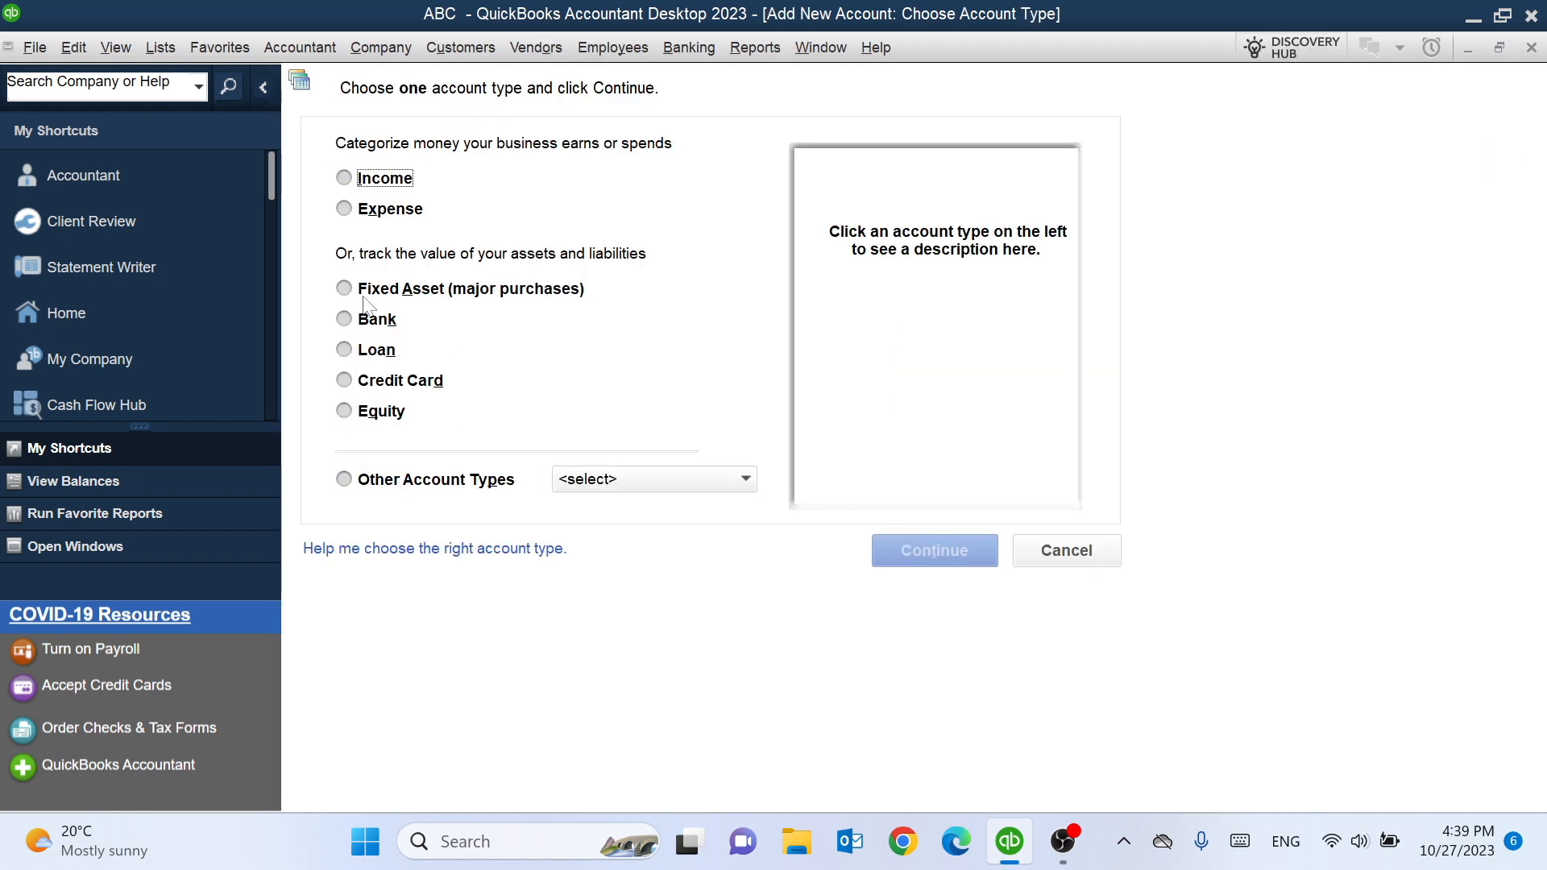
{"action": "left_click", "coordinate": [377, 320]}
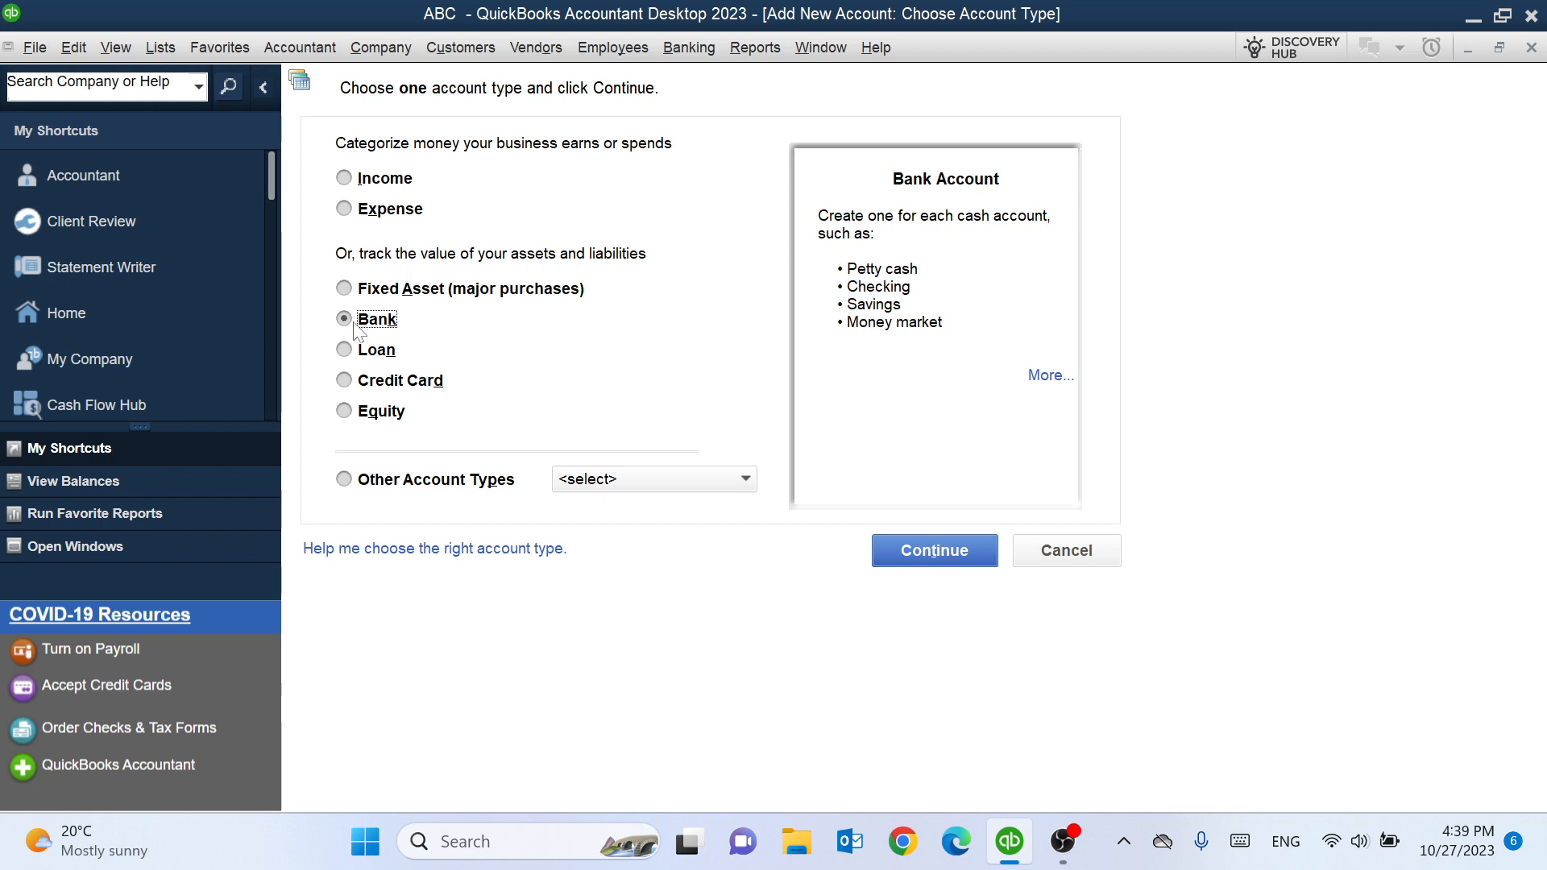
{"action": "left_click", "coordinate": [948, 549]}
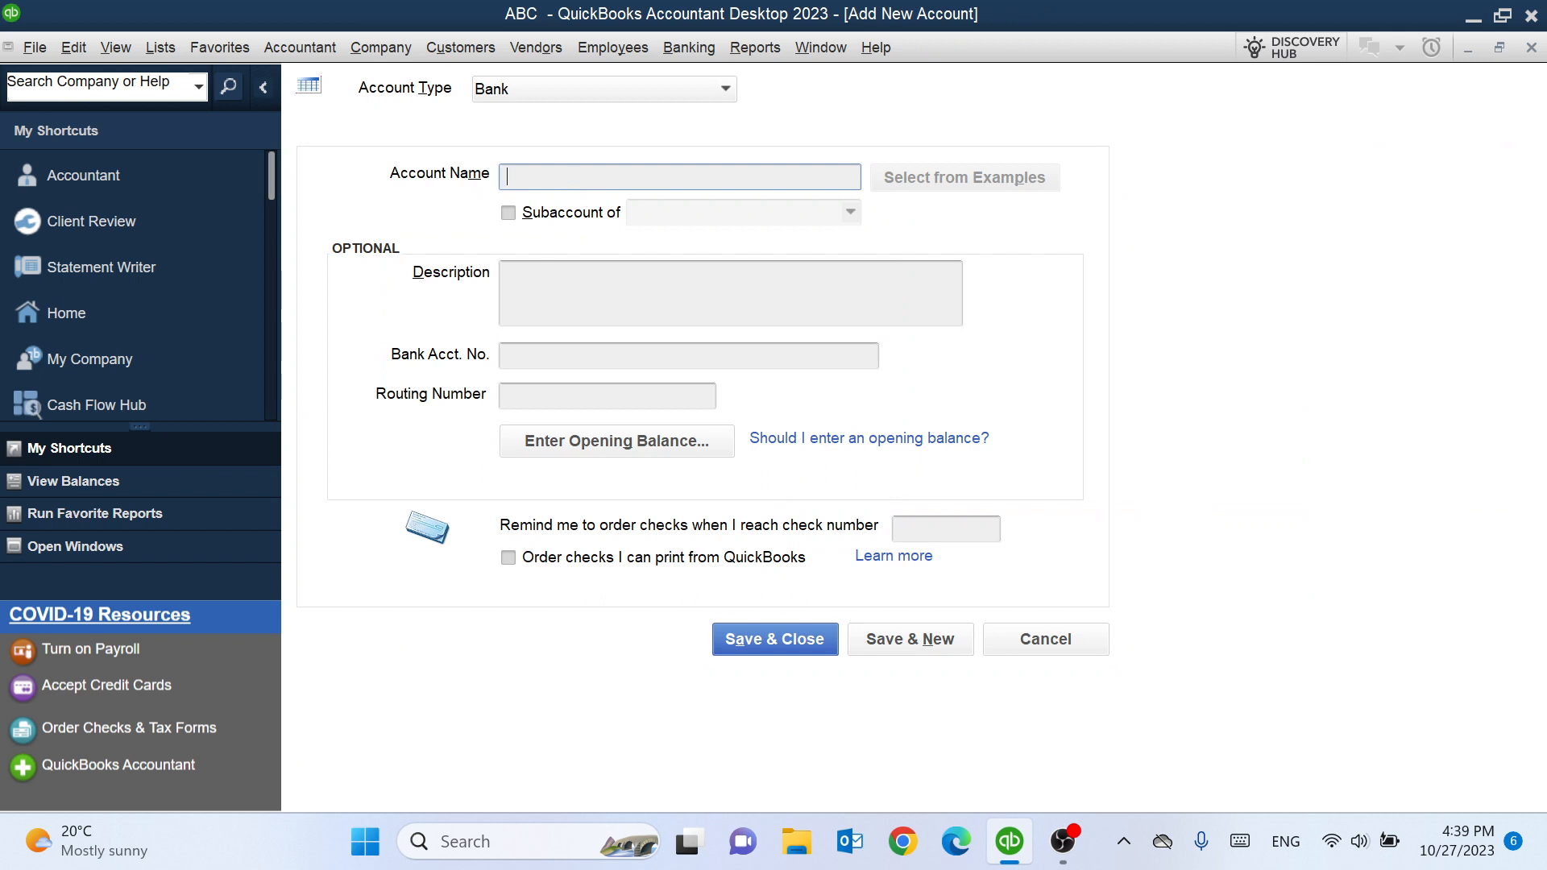
- Name the new bank account AIB Bank USD Account
{"action": "type", "text": "a"}
{"action": "key", "text": "BackSpace"}
{"action": "type", "text": "AIB Bank Us"}
{"action": "key", "text": "BackSpace"}
{"action": "type", "text": "sd"}
{"action": "key", "text": "BackSpace"}
{"action": "key", "text": "BackSpace"}
{"action": "type", "text": "SD a"}
{"action": "key", "text": "BackSpace"}
{"action": "type", "text": "Account"}
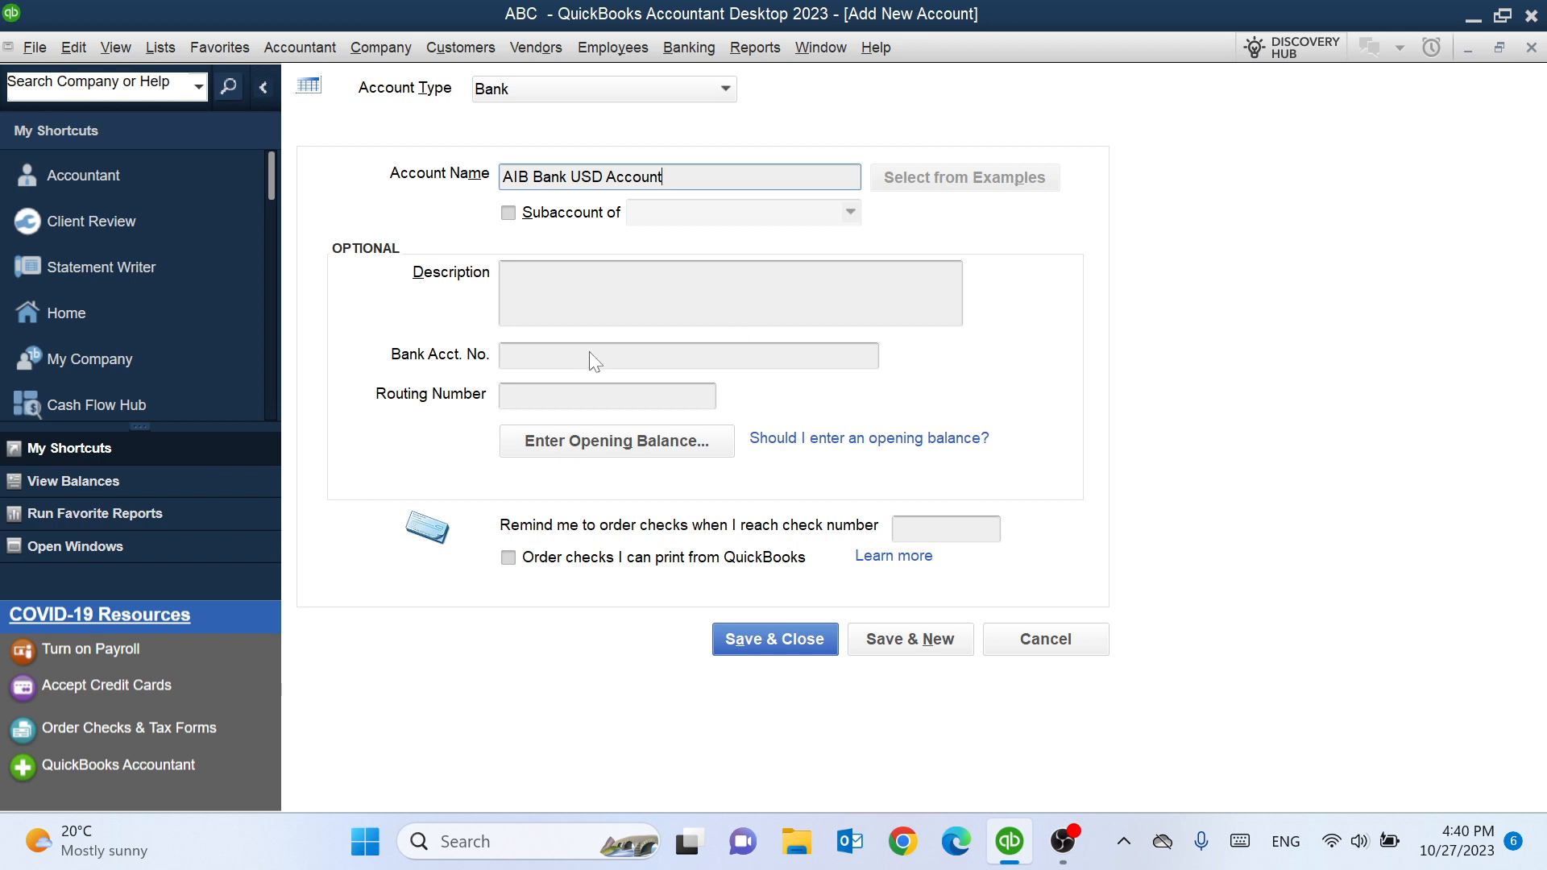
- Enter the bank account number for the new bank account
{"action": "left_click", "coordinate": [513, 361]}
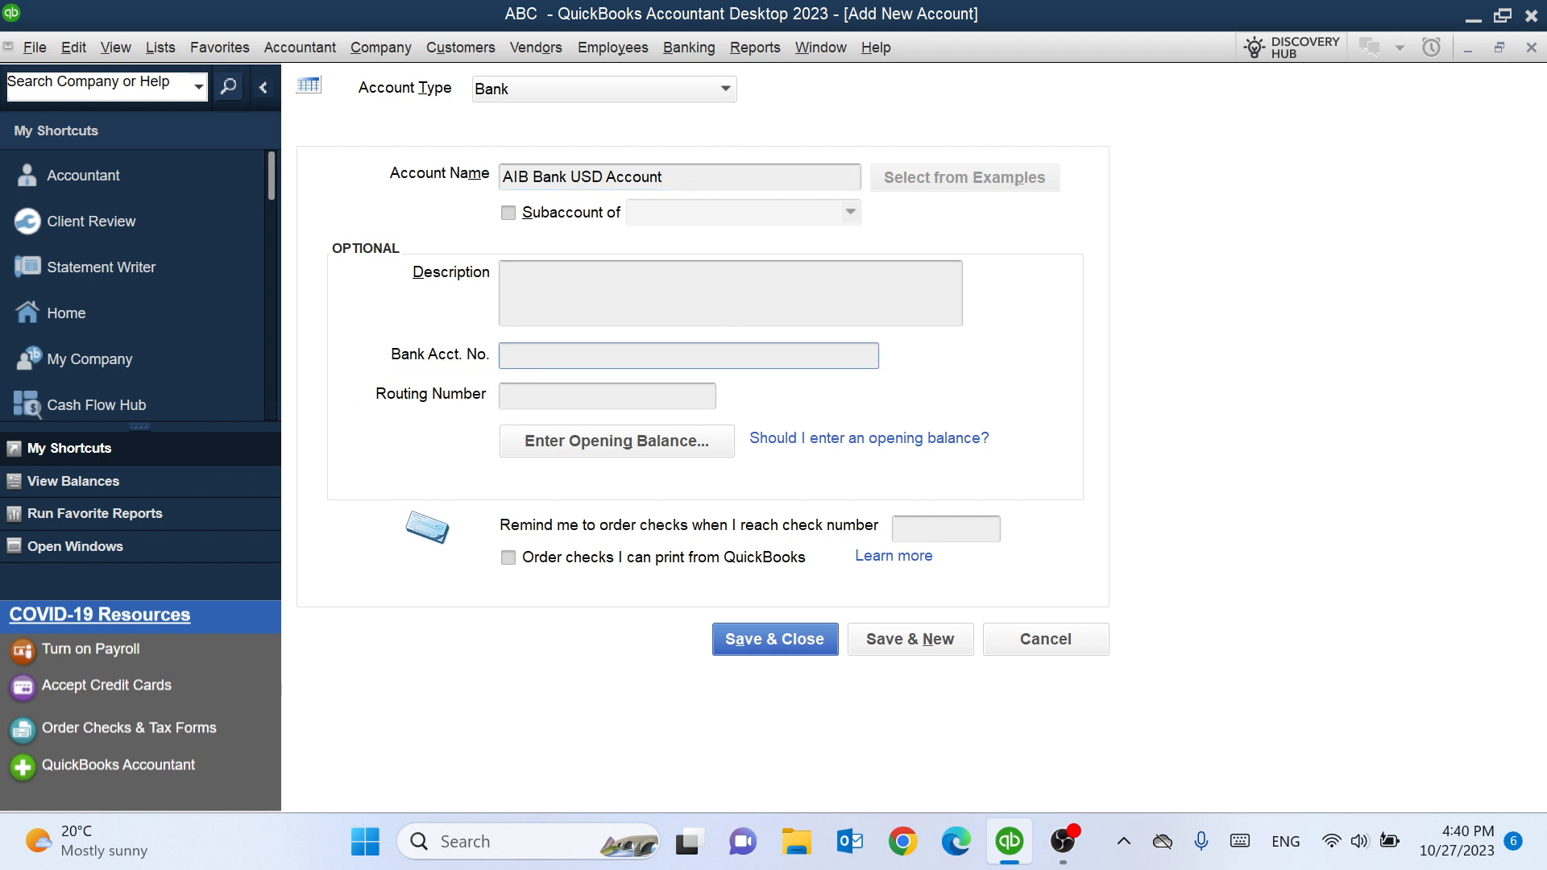
{"action": "left_click", "coordinate": [516, 403]}
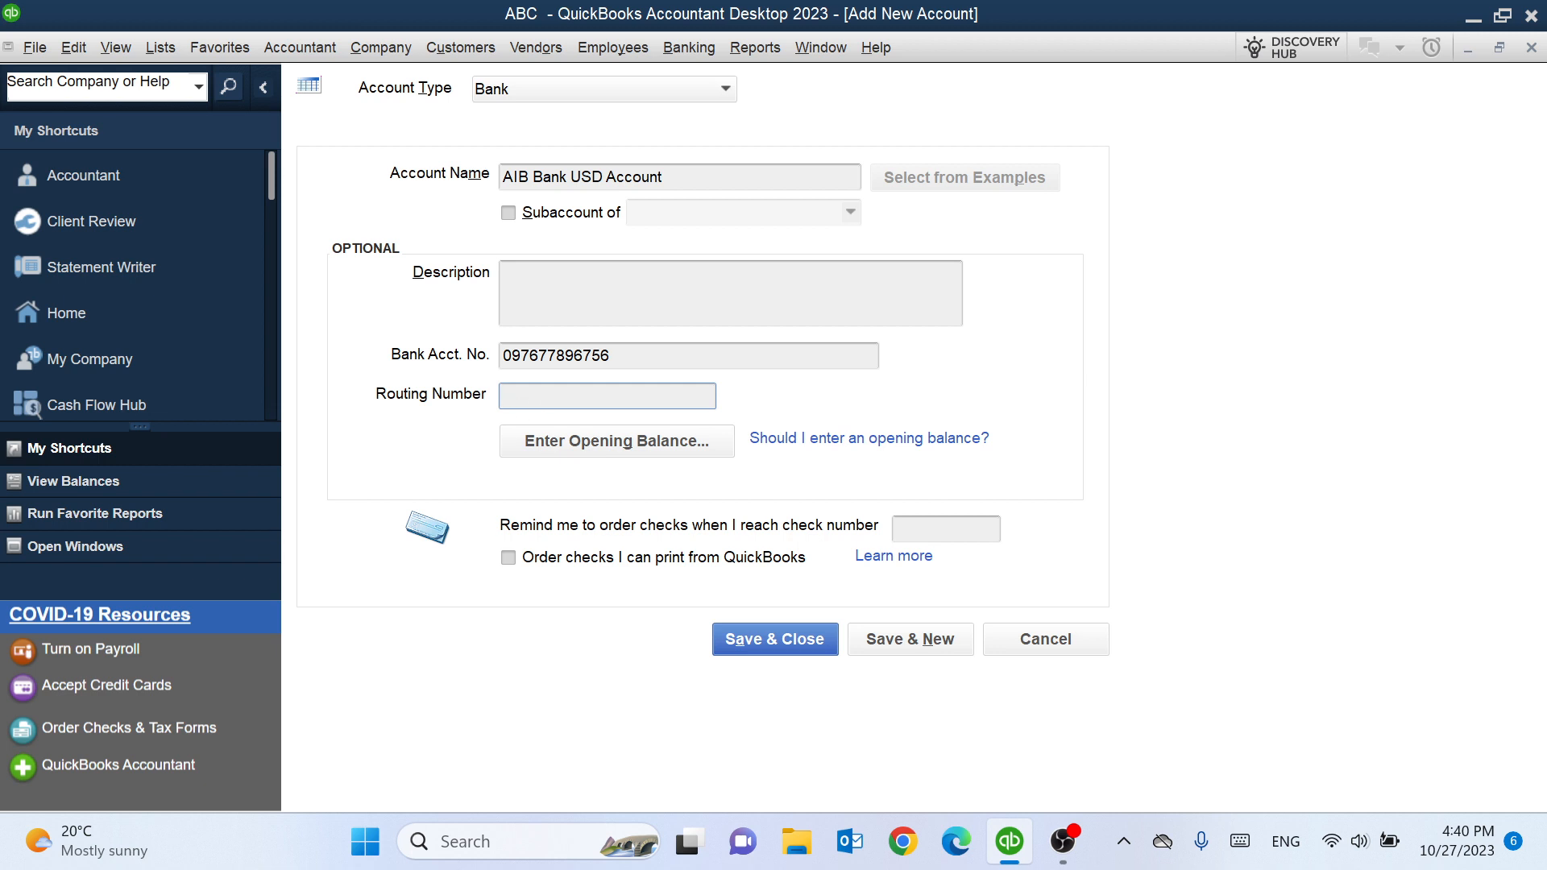
- Enter an opening balance of 15,000.00 with a statement ending date of 10/27/2023
{"action": "left_click", "coordinate": [588, 447]}
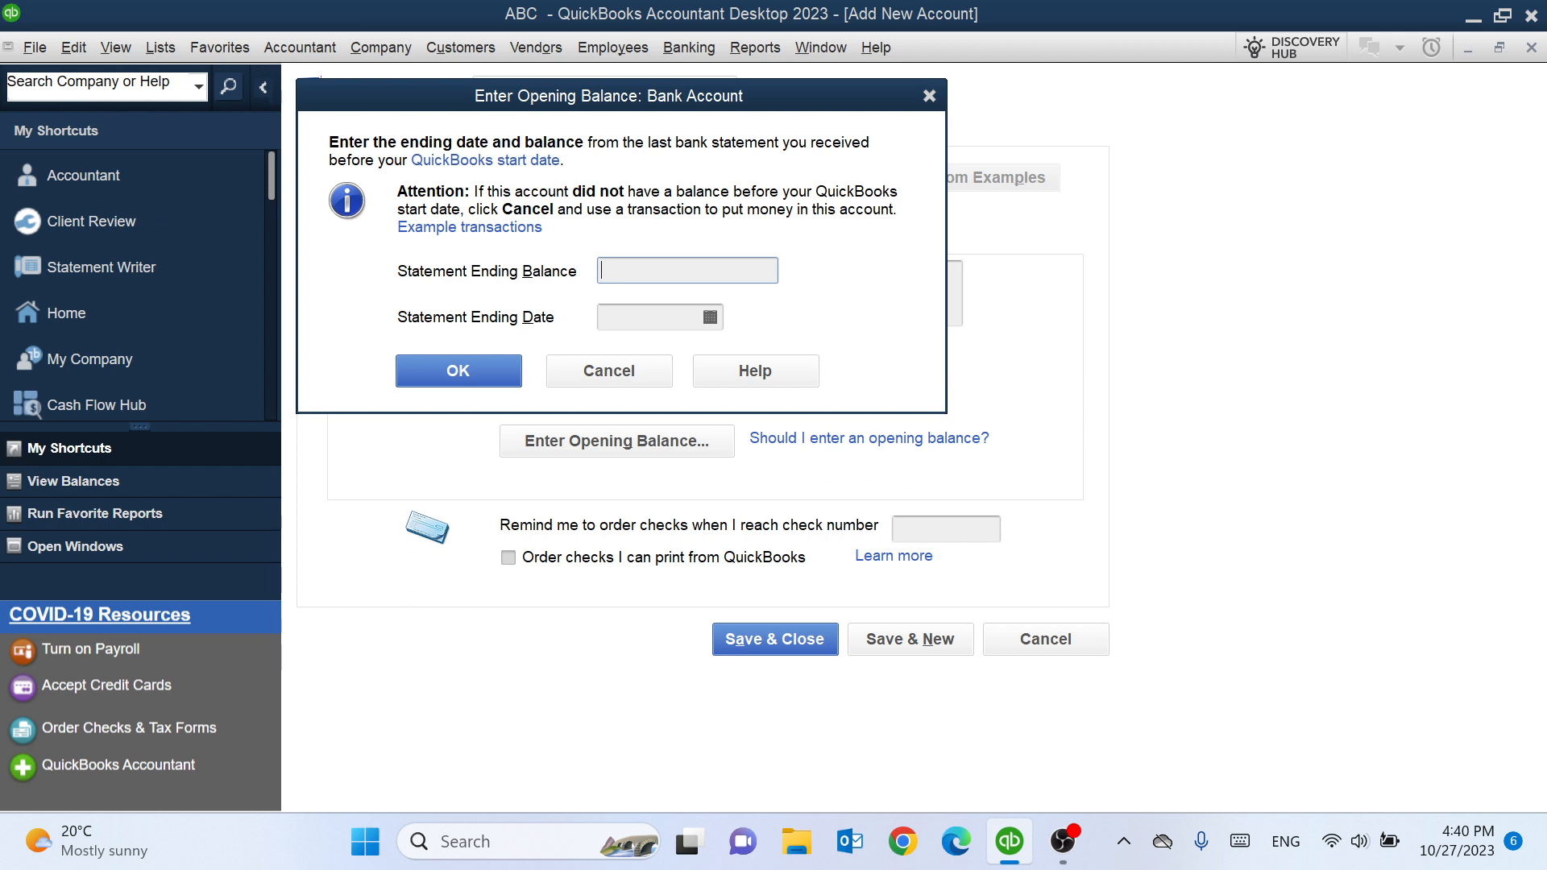
{"action": "type", "text": "150000"}
{"action": "key", "text": "BackSpace"}
{"action": "type", "text": "$"}
{"action": "left_click", "coordinate": [643, 323]}
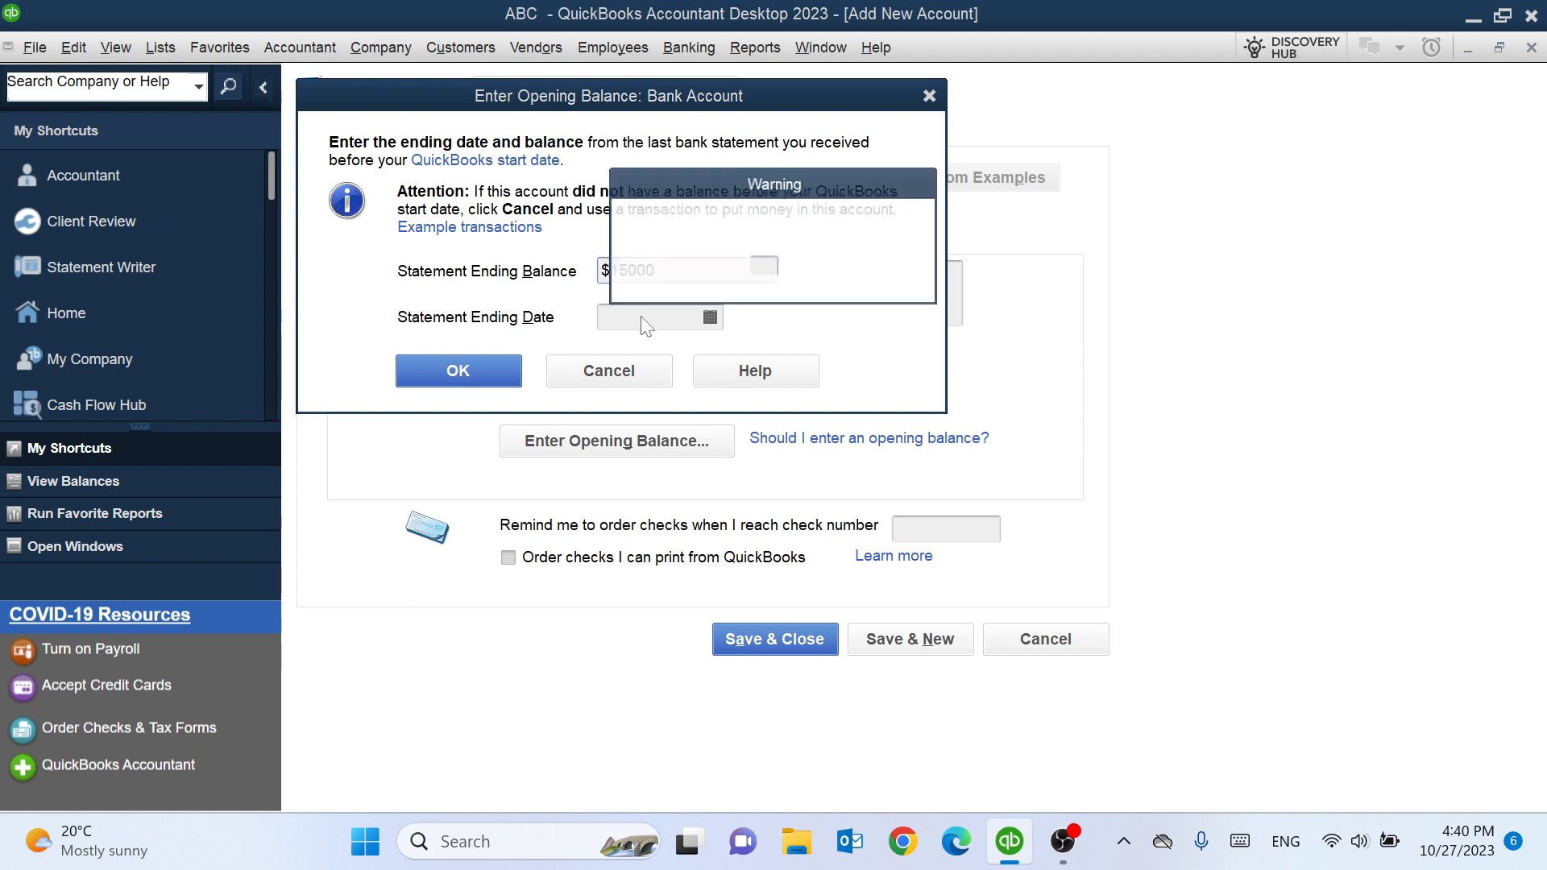
{"action": "key", "text": "Return"}
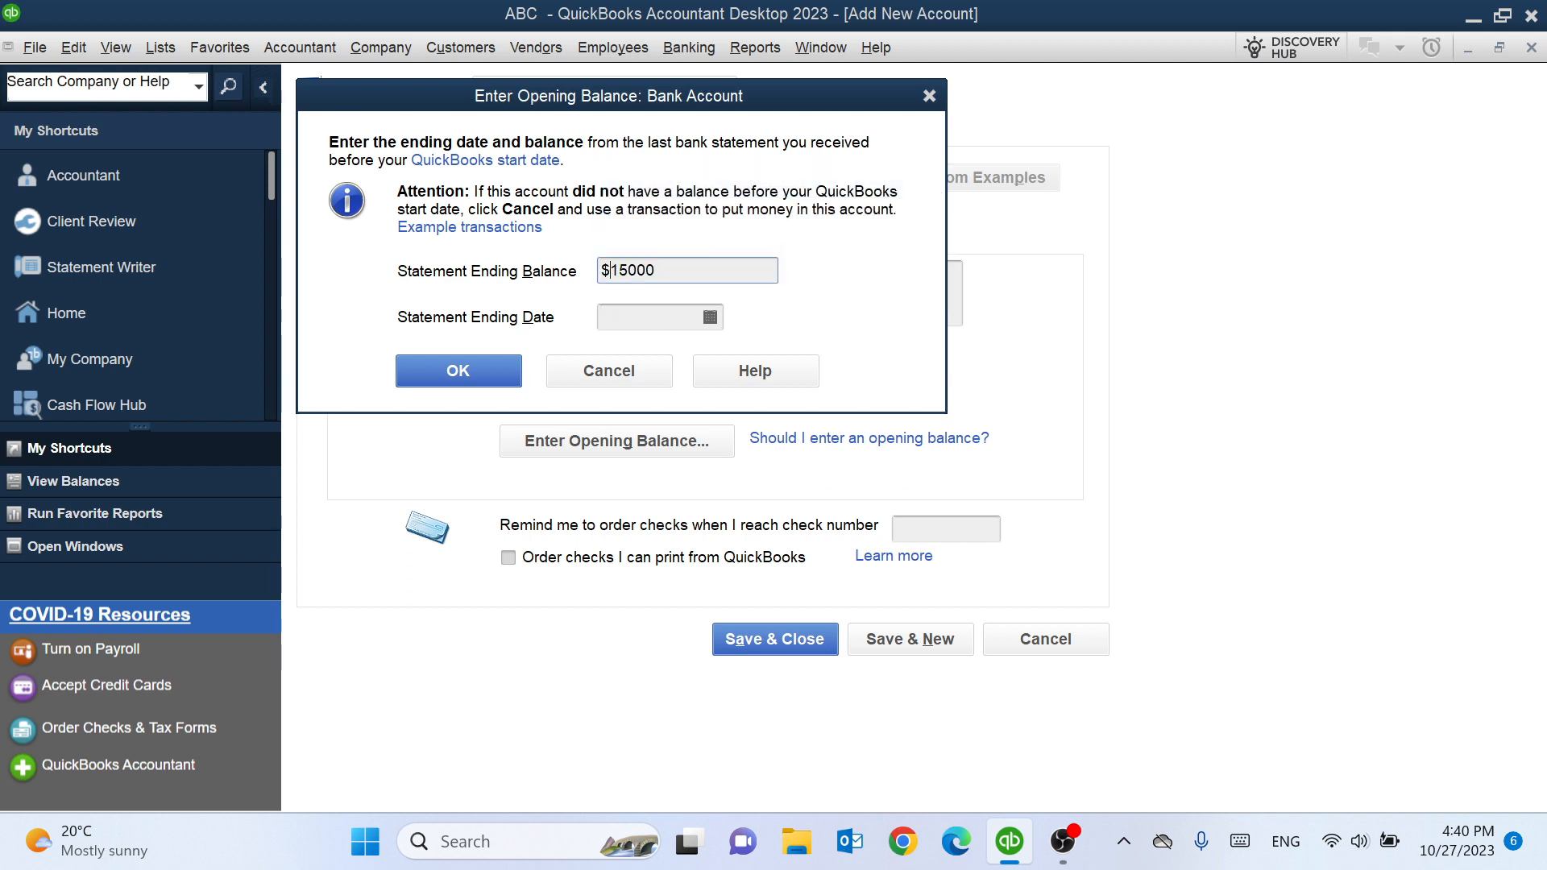
{"action": "key", "text": "BackSpace"}
{"action": "key", "text": "Tab"}
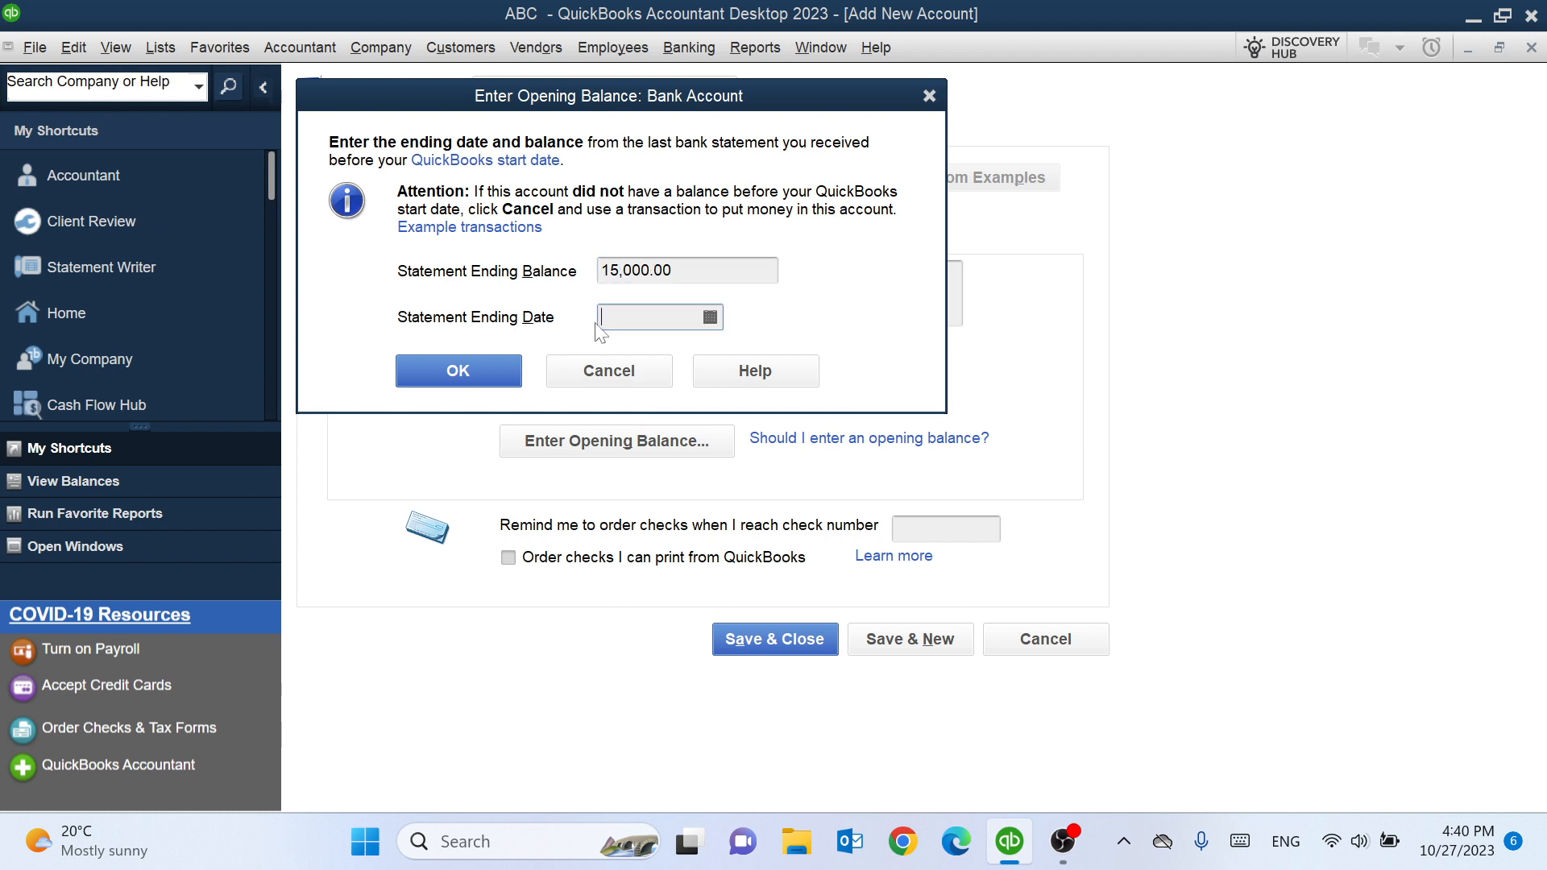
{"action": "left_click", "coordinate": [710, 318]}
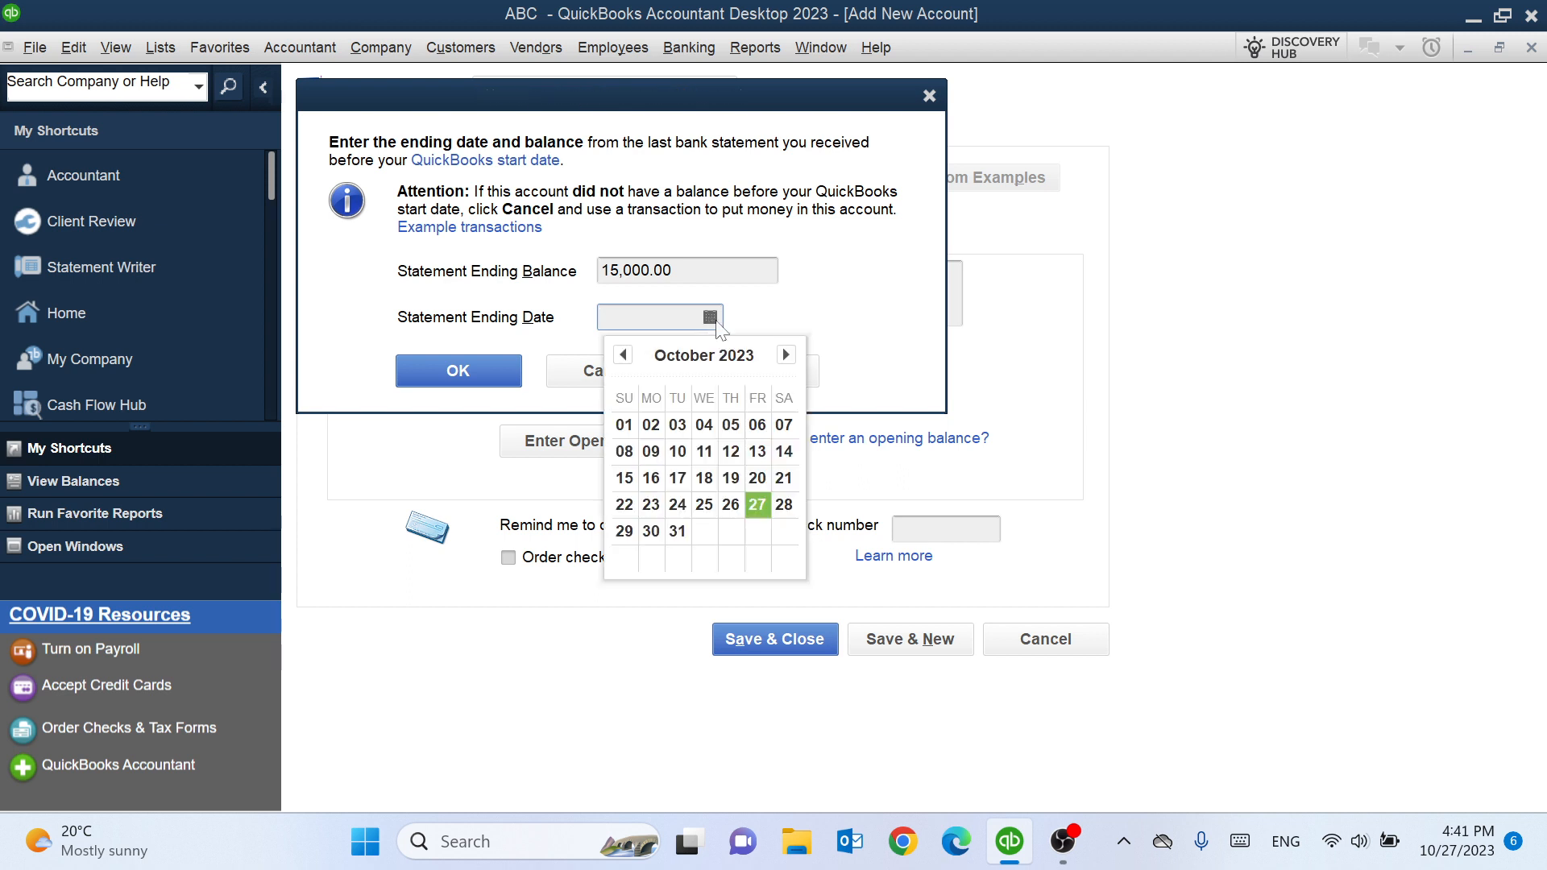
{"action": "left_click", "coordinate": [757, 504]}
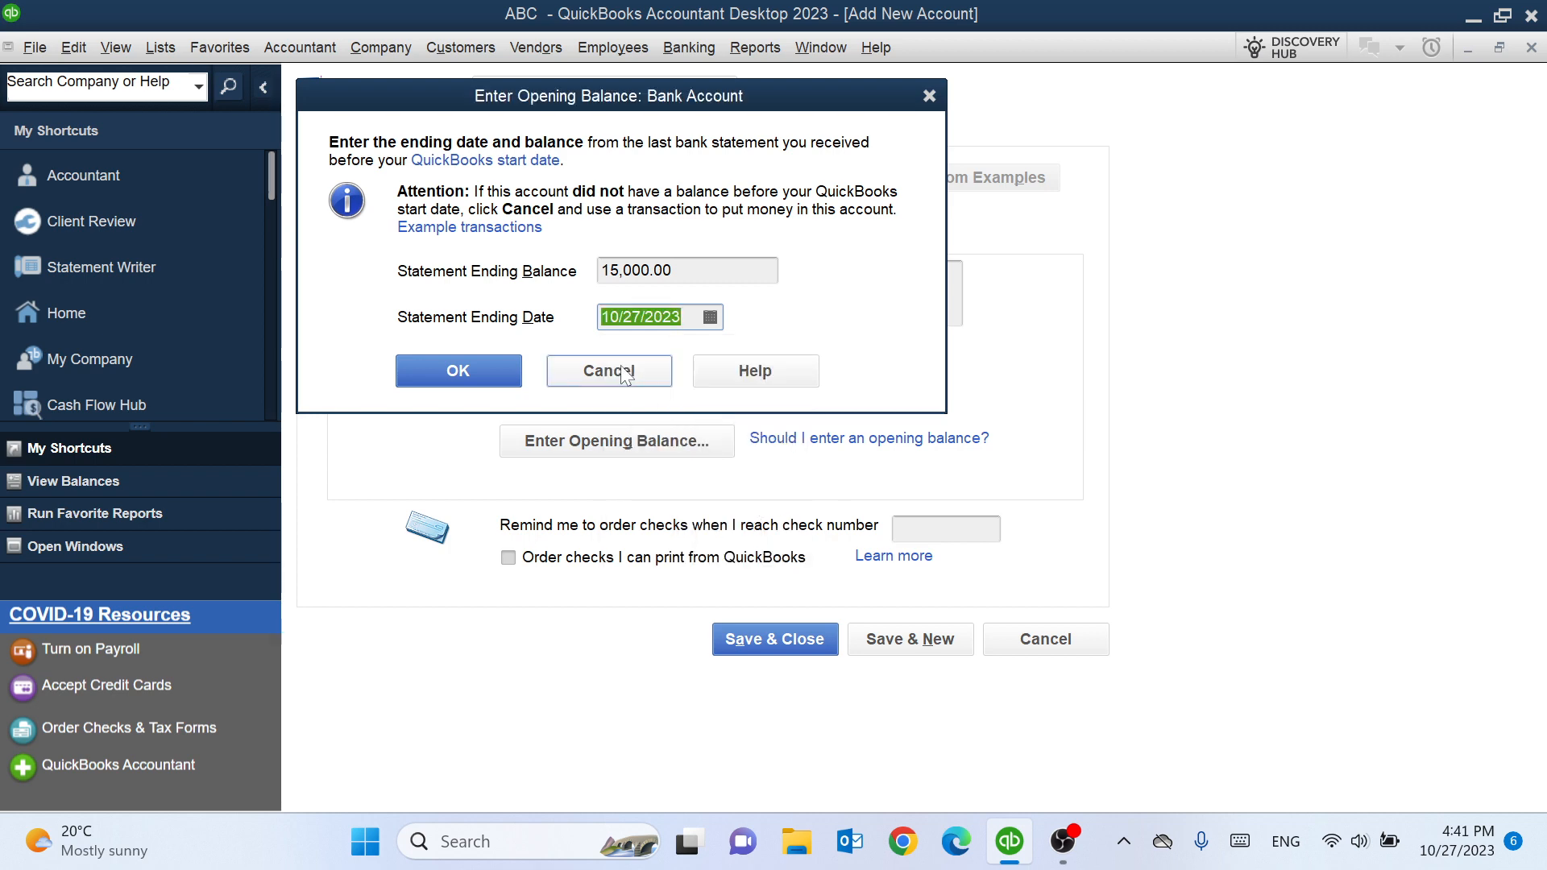
{"action": "left_click", "coordinate": [448, 369]}
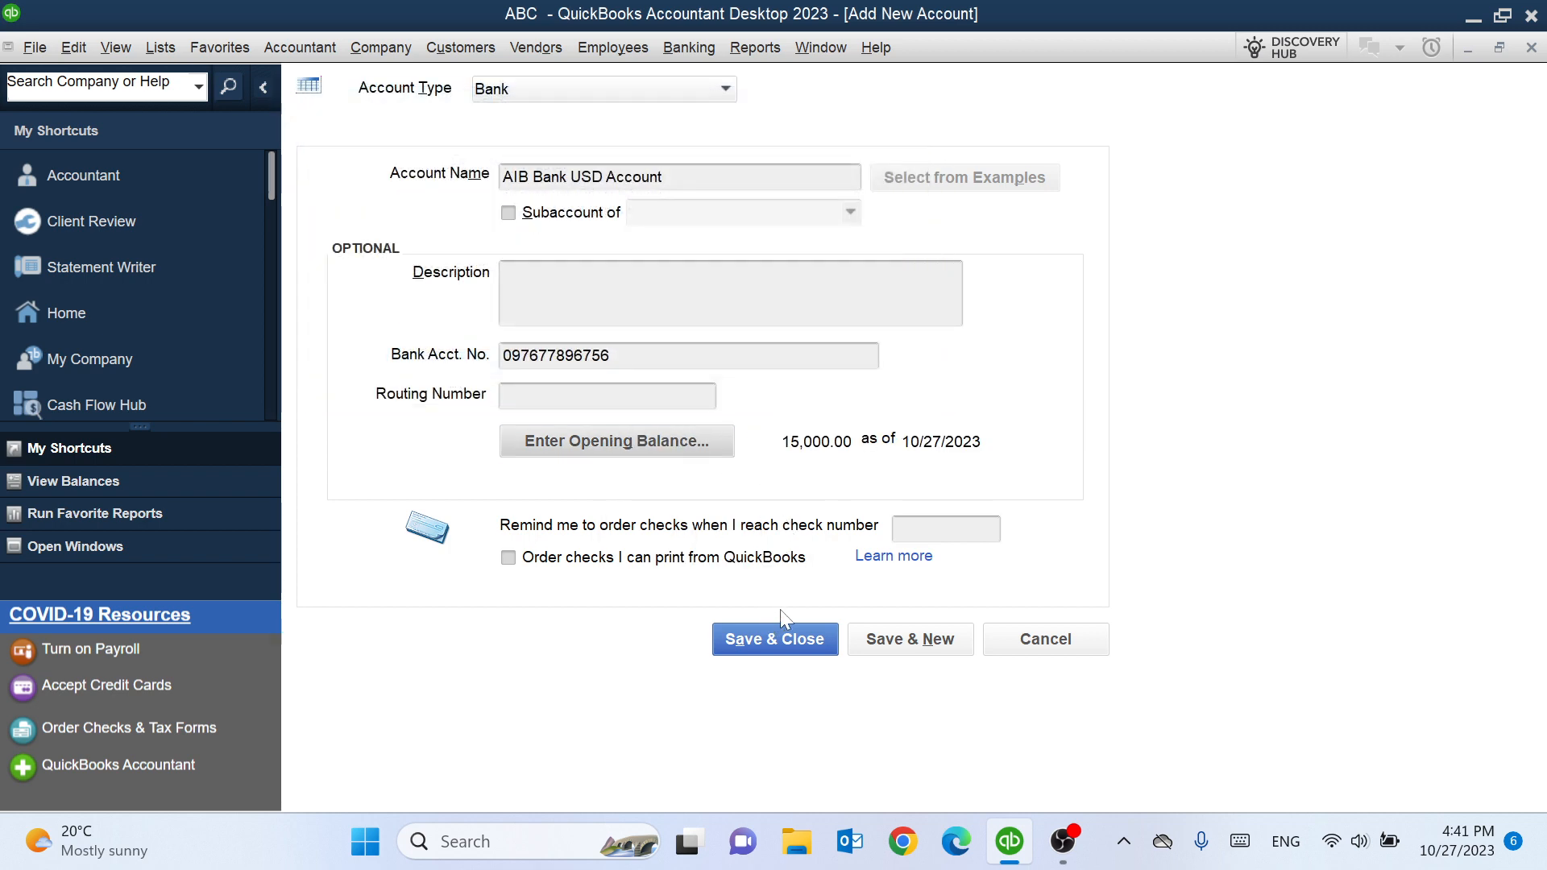
- Save the bank account and decline setting up online bank feed services
{"action": "left_click", "coordinate": [775, 639]}
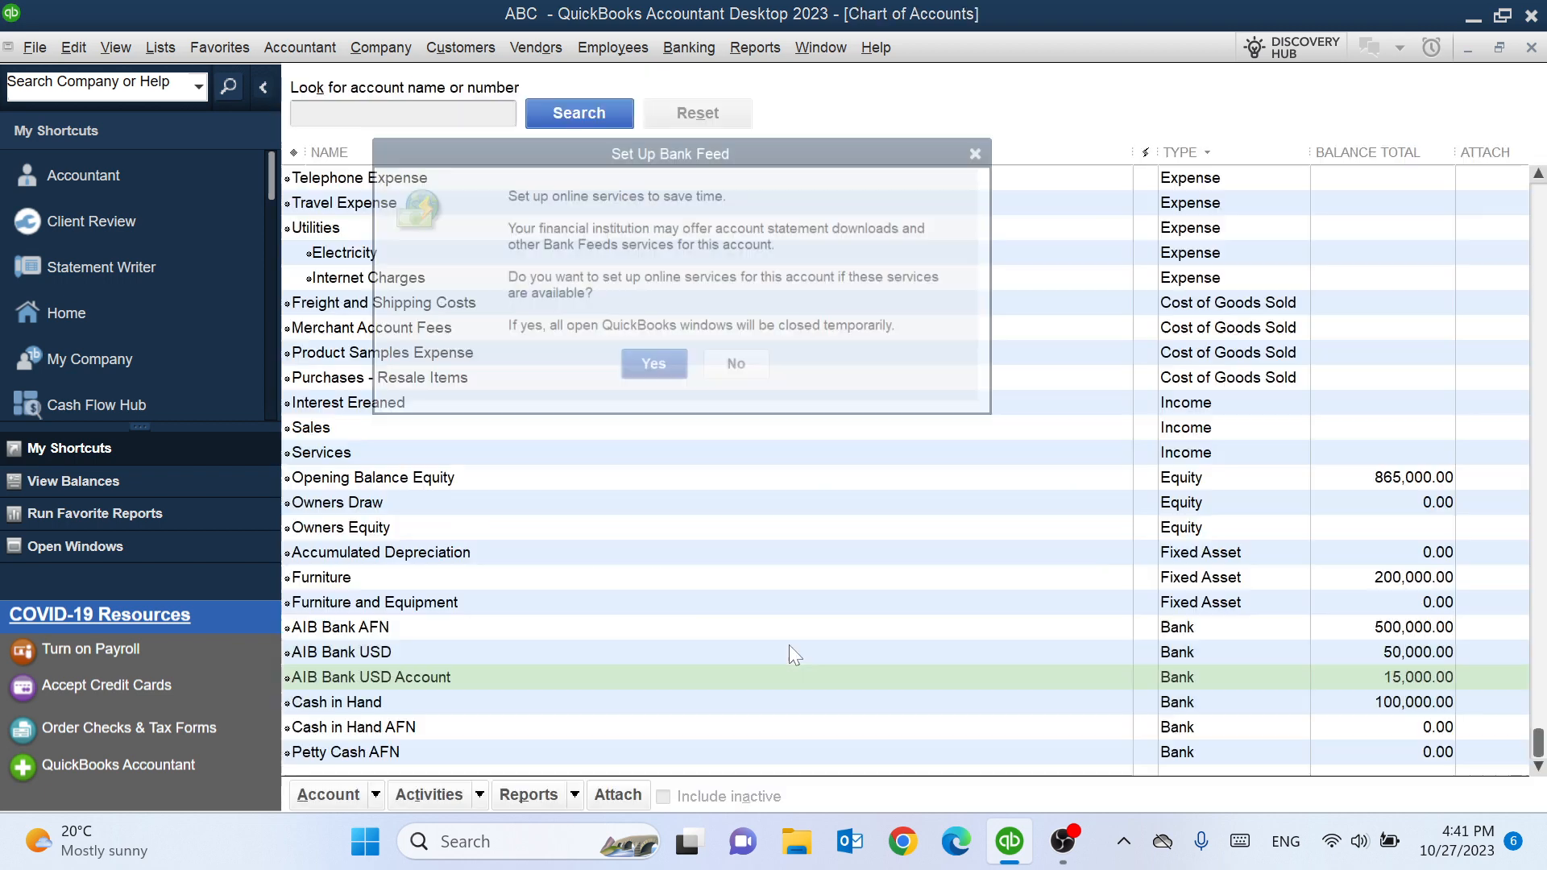
{"action": "left_click", "coordinate": [723, 371]}
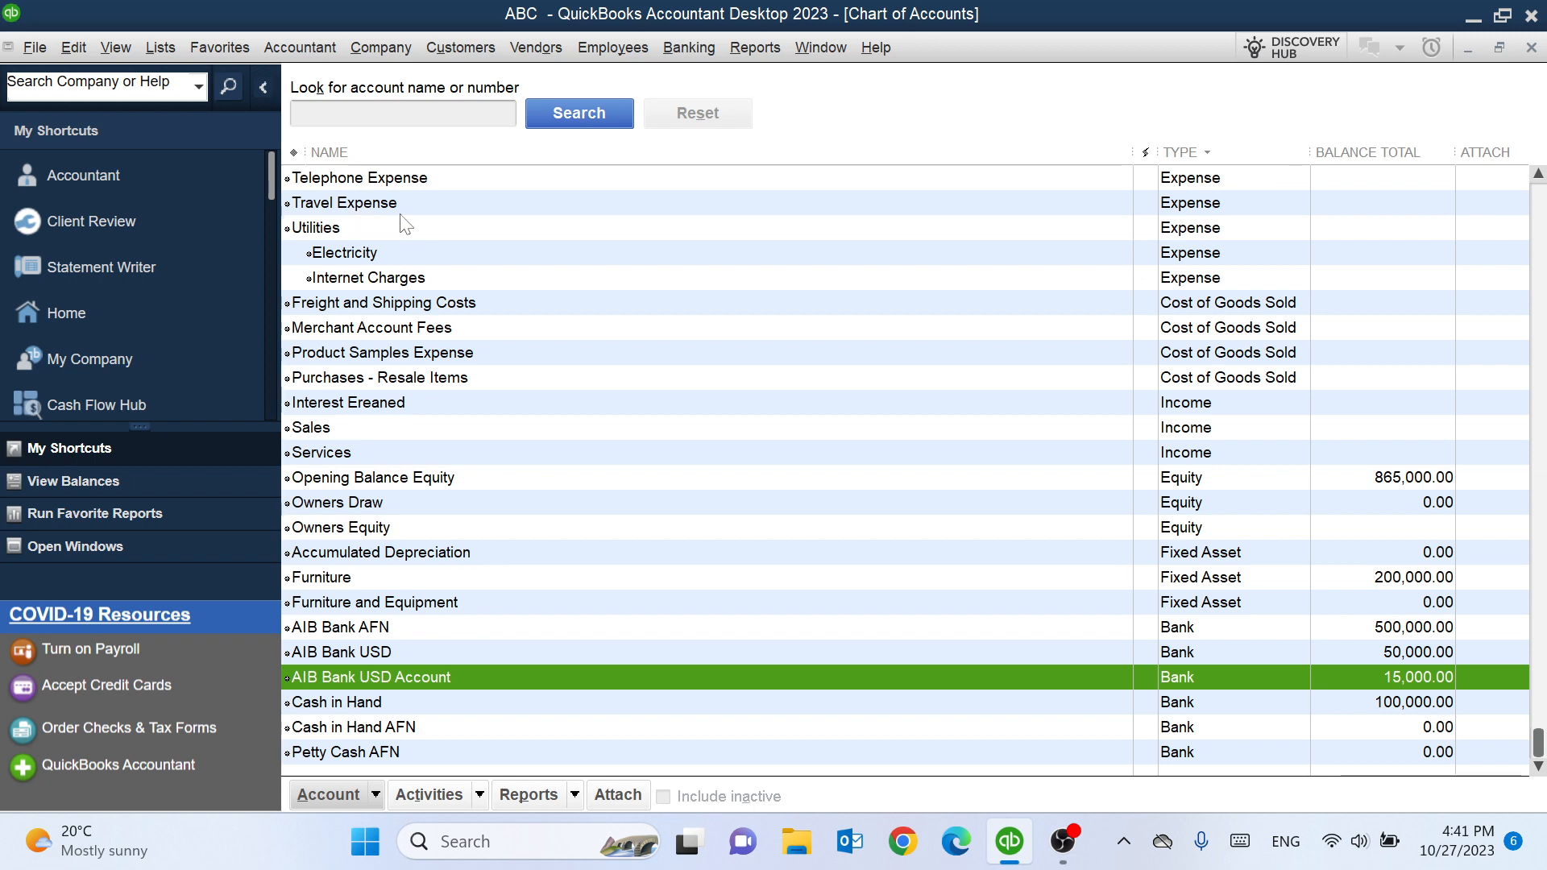
- Open the Depreciation Expense account for editing and try to change its account type
{"action": "scroll", "coordinate": [403, 225], "scroll_direction": "up", "scroll_amount": 6}
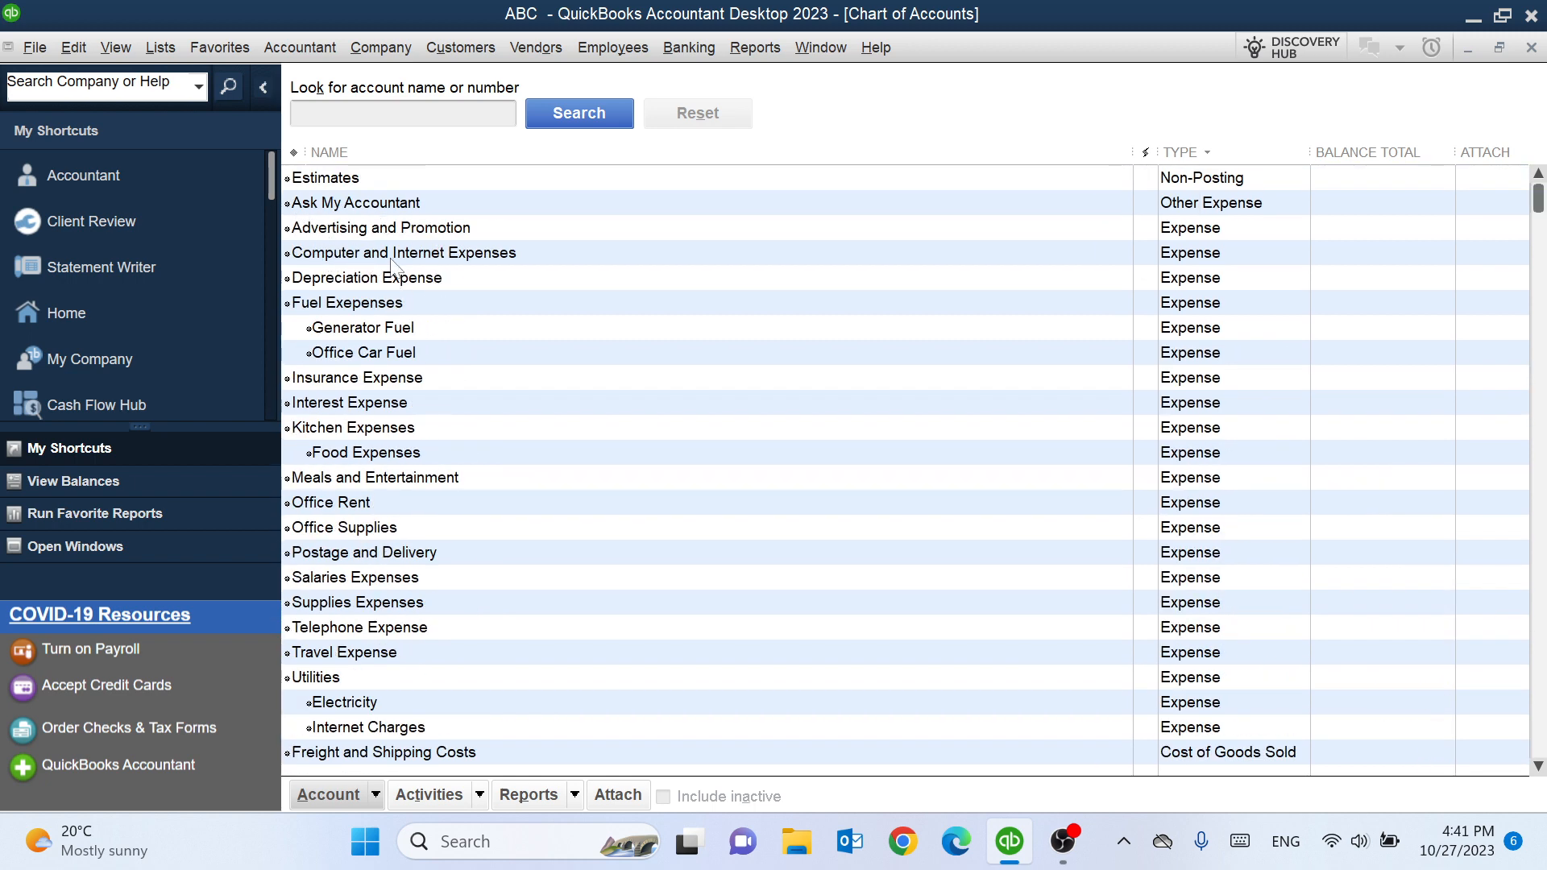
{"action": "right_click", "coordinate": [430, 288]}
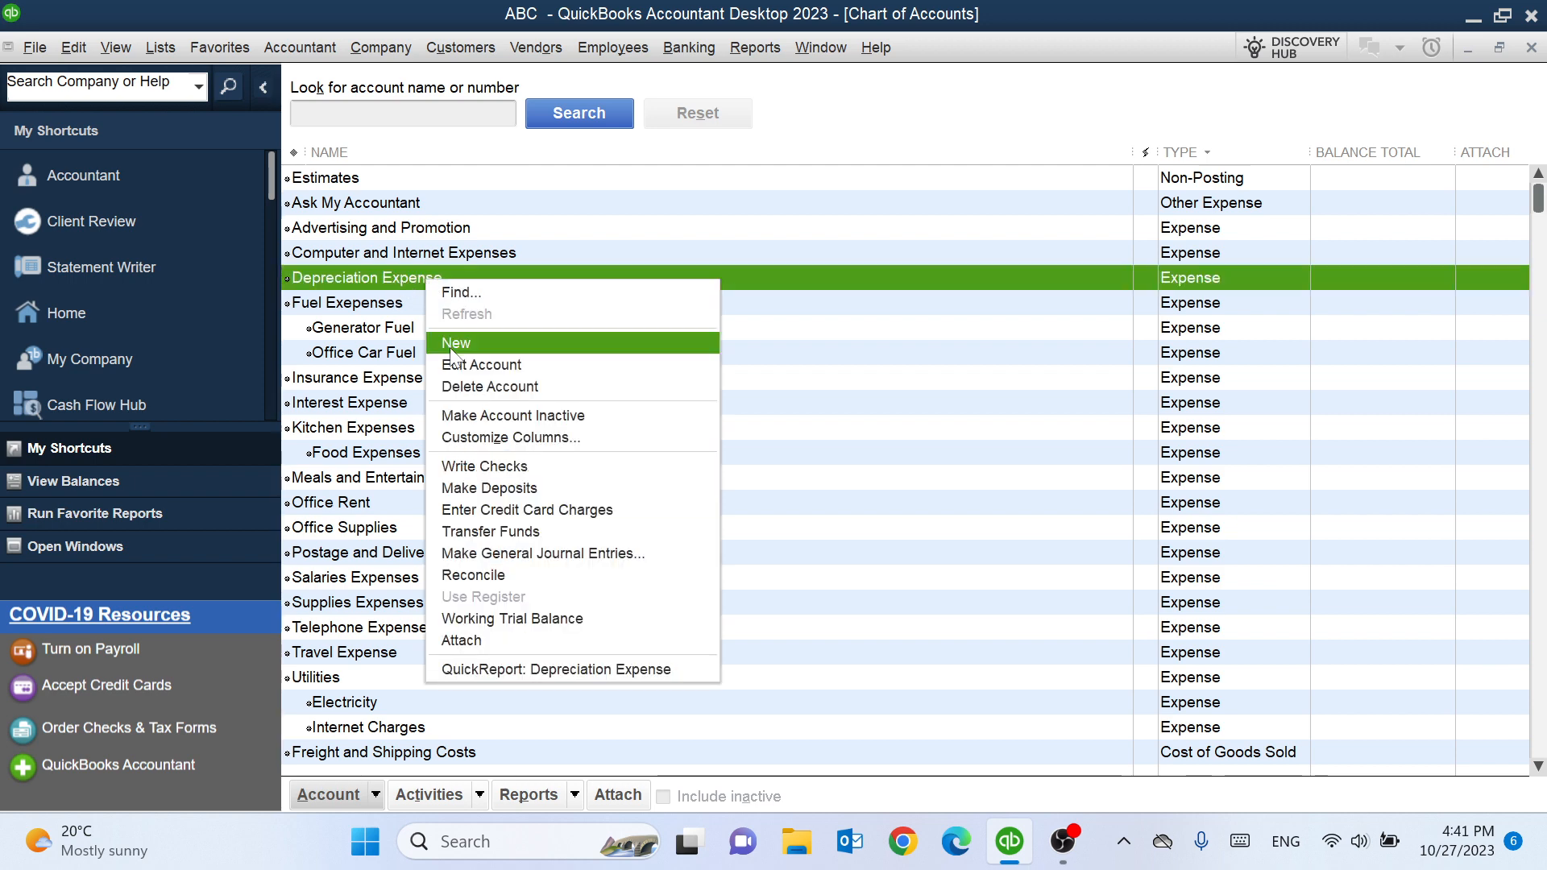
{"action": "right_click", "coordinate": [396, 283]}
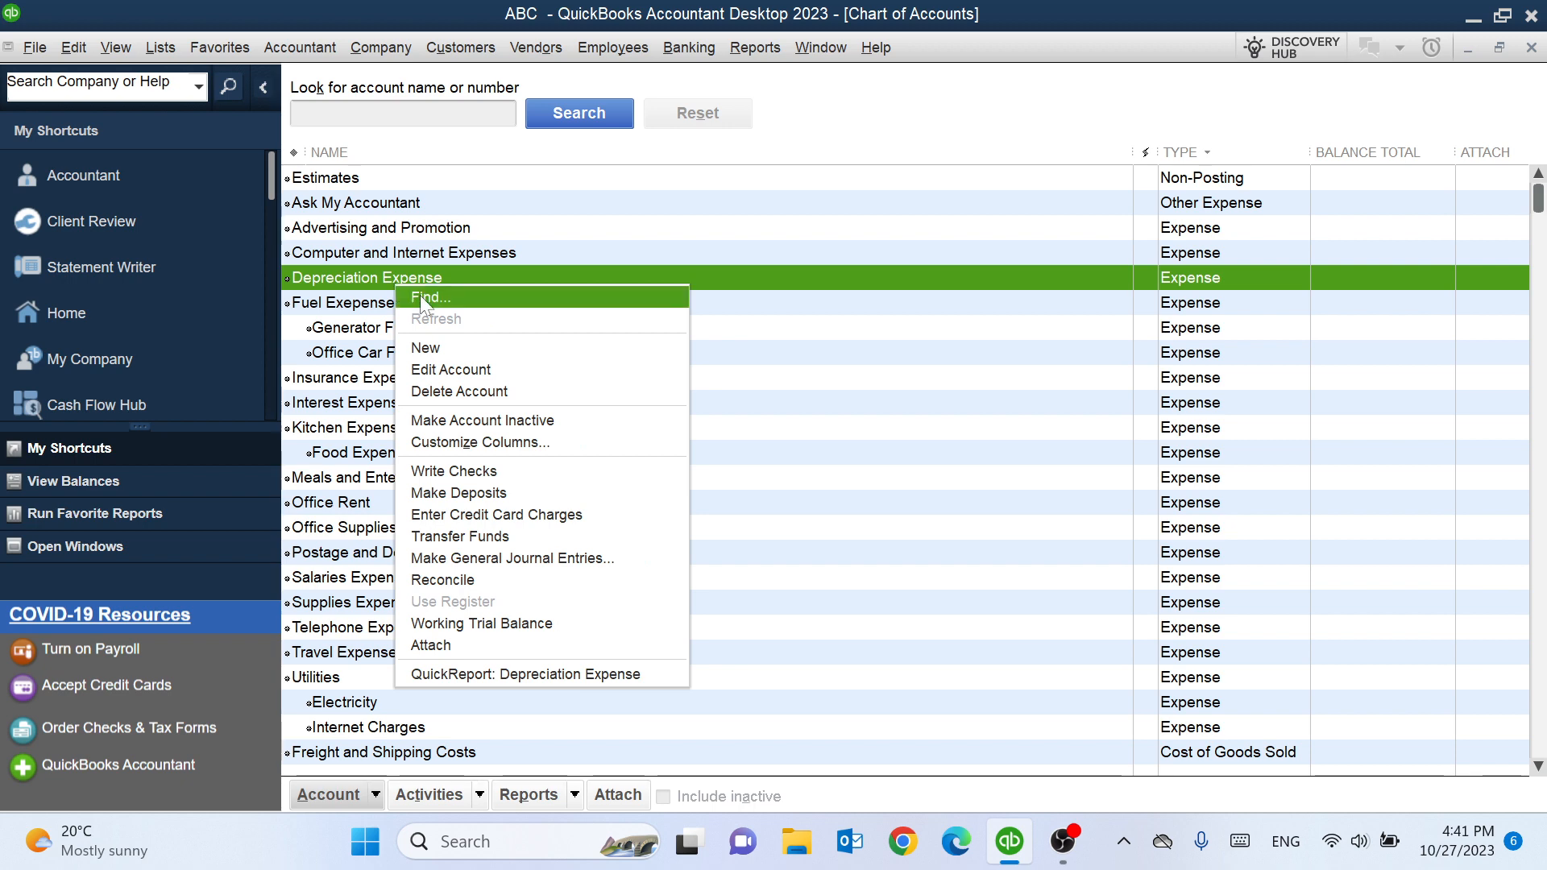
{"action": "left_click", "coordinate": [484, 378]}
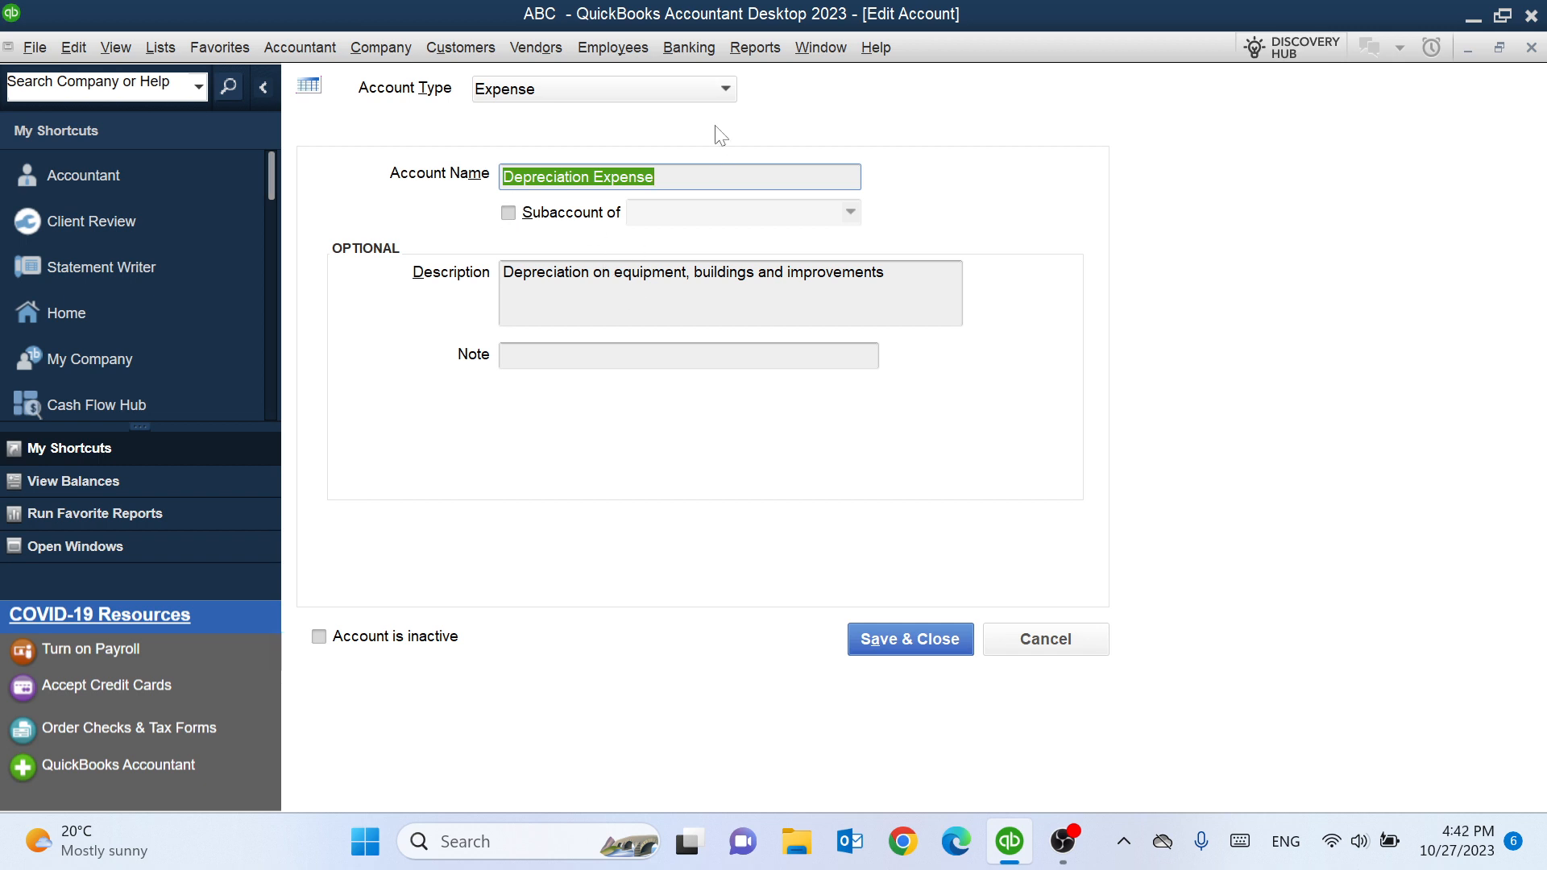
{"action": "left_click", "coordinate": [727, 88]}
{"action": "left_click", "coordinate": [652, 149]}
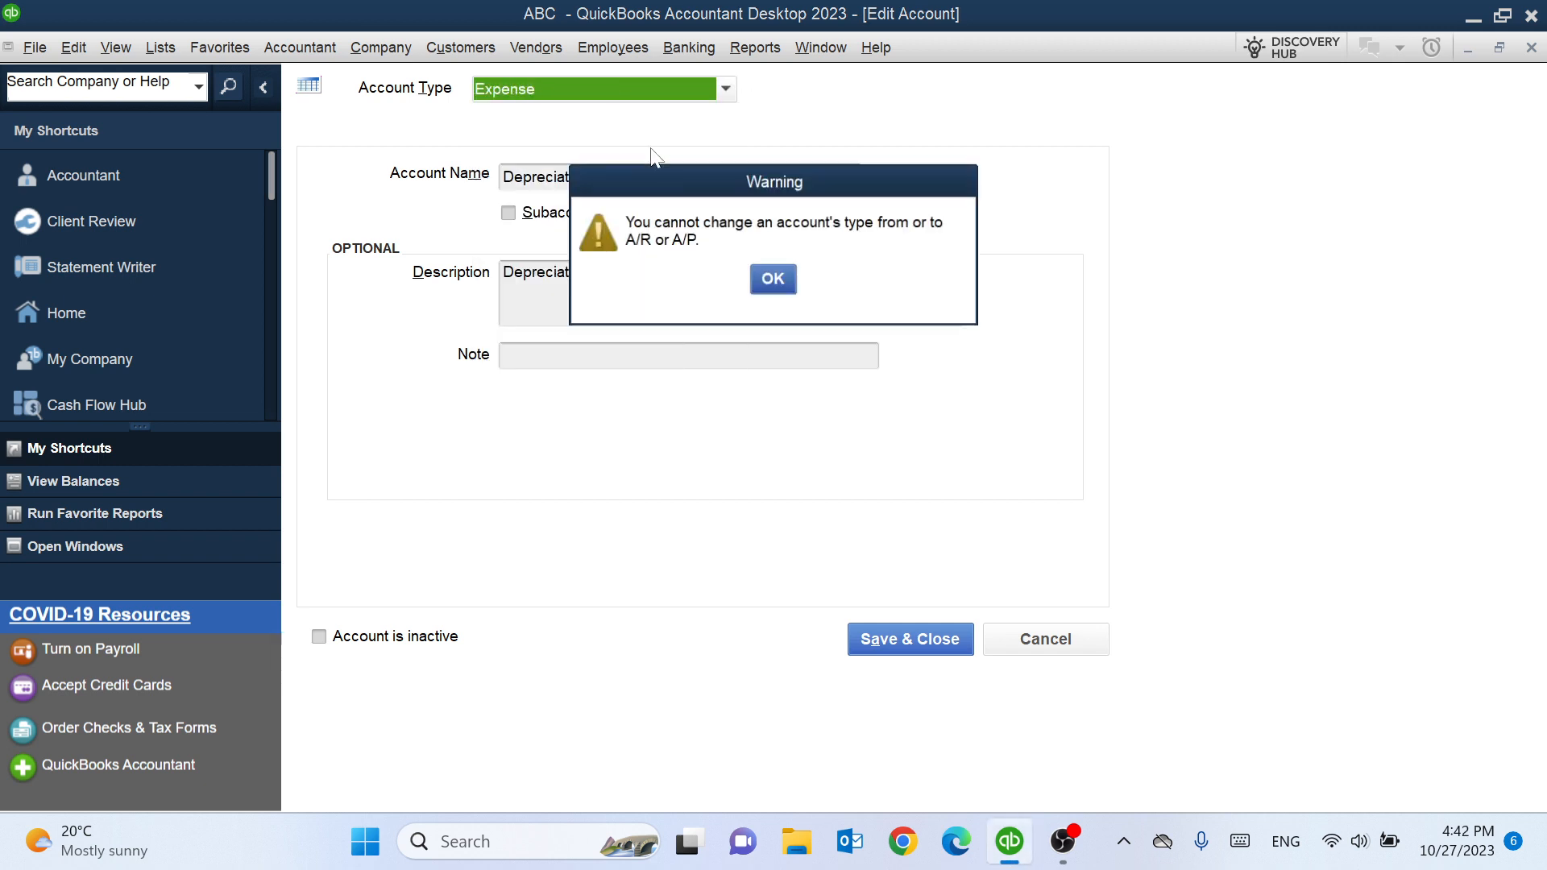
{"action": "left_click", "coordinate": [772, 282]}
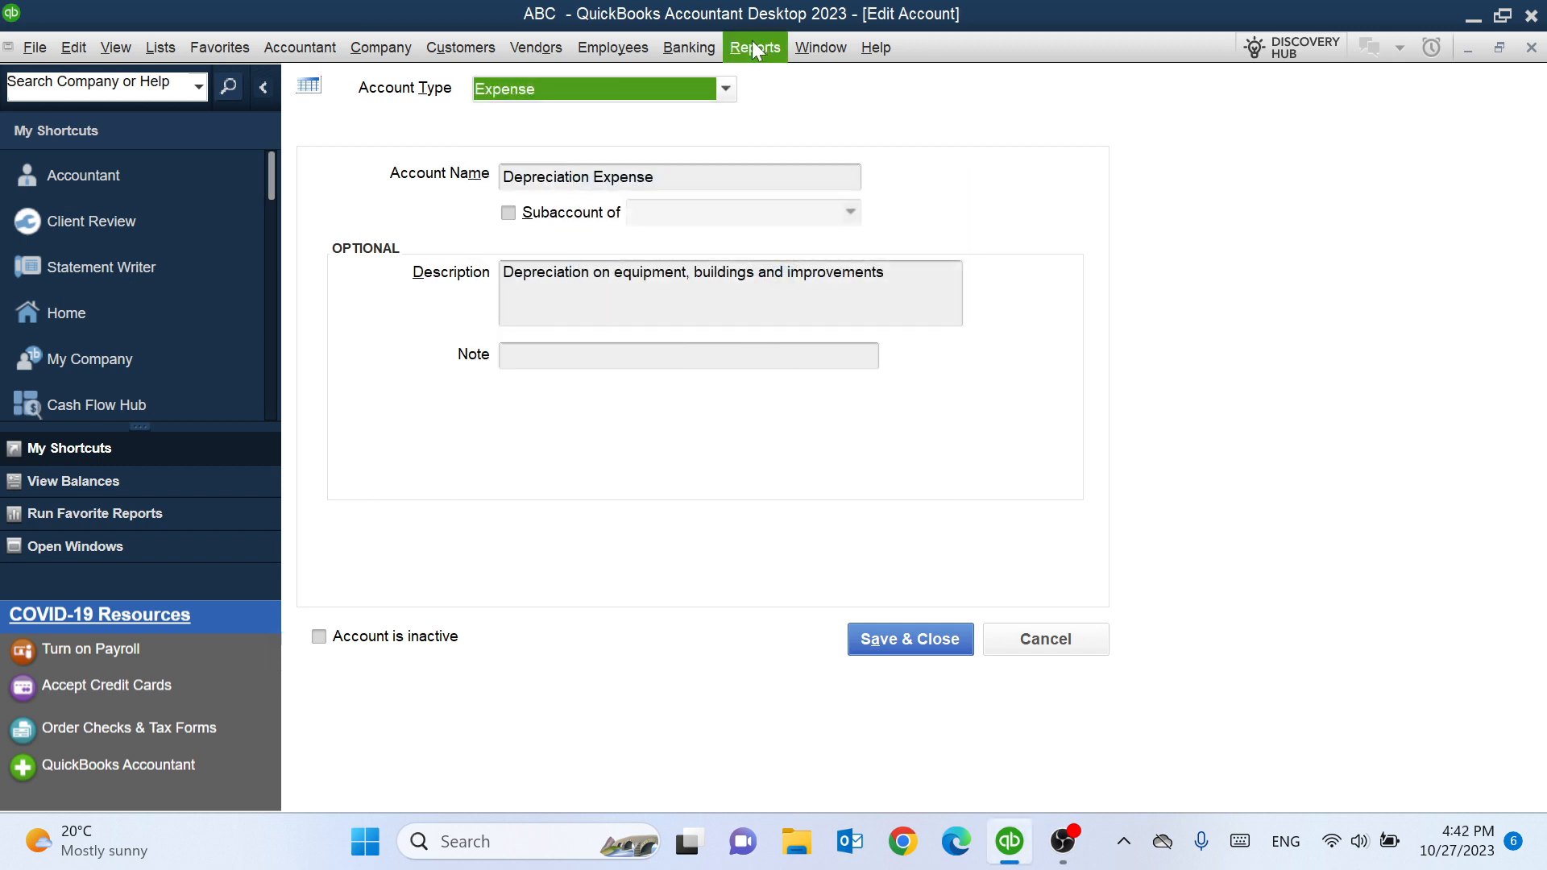
- Change the account's type to Fixed Asset and rename it Furniture
{"action": "left_click", "coordinate": [725, 89]}
{"action": "left_click", "coordinate": [557, 216]}
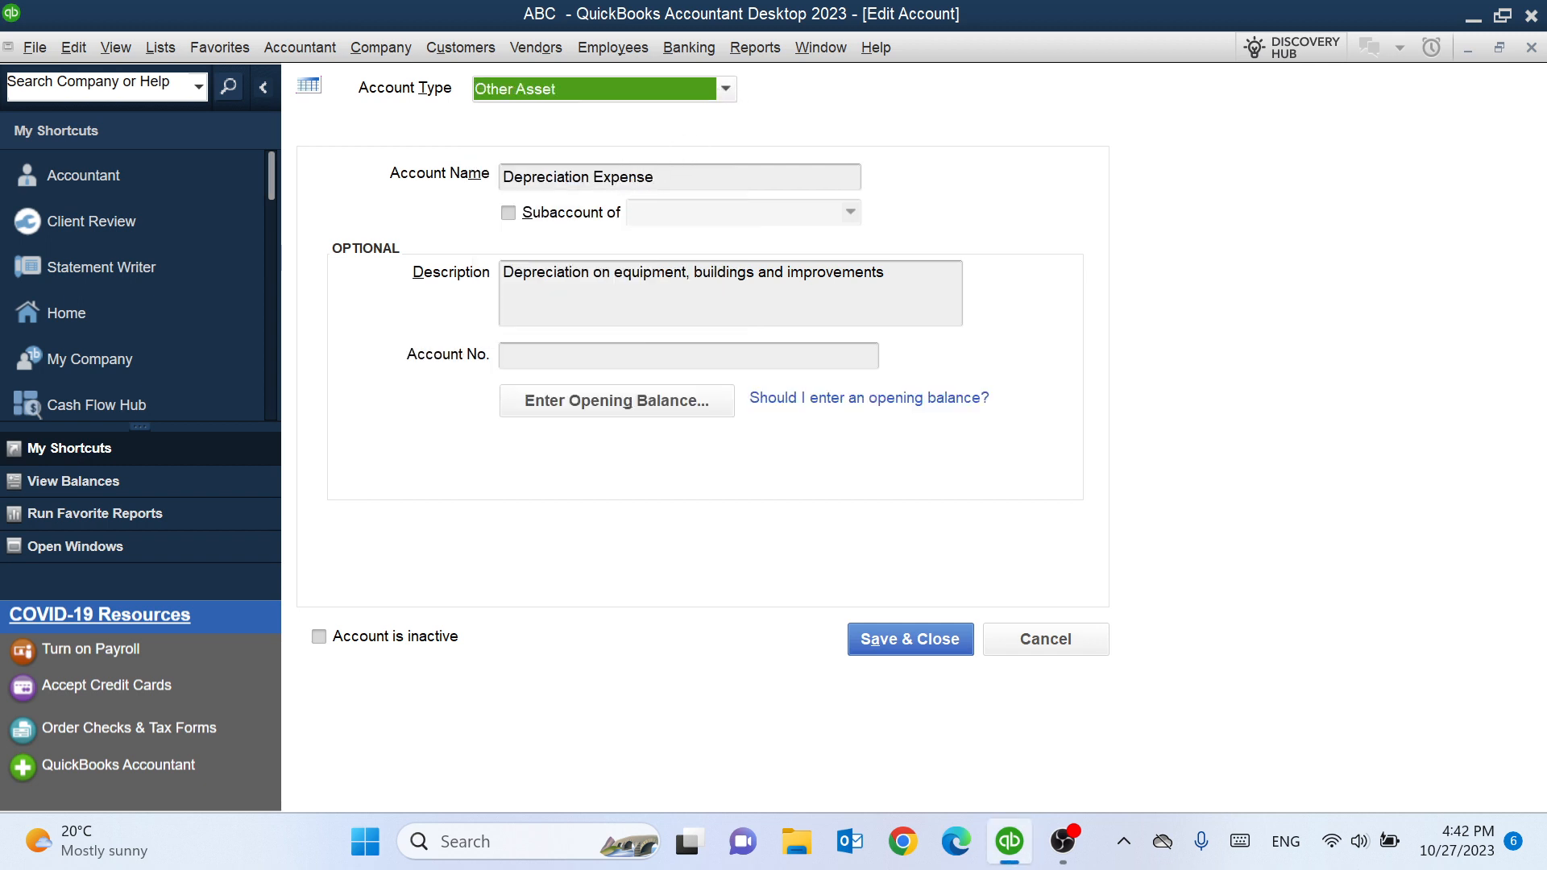
{"action": "left_click", "coordinate": [669, 180]}
{"action": "left_click_drag", "start_coordinate": [503, 177], "coordinate": [604, 177]}
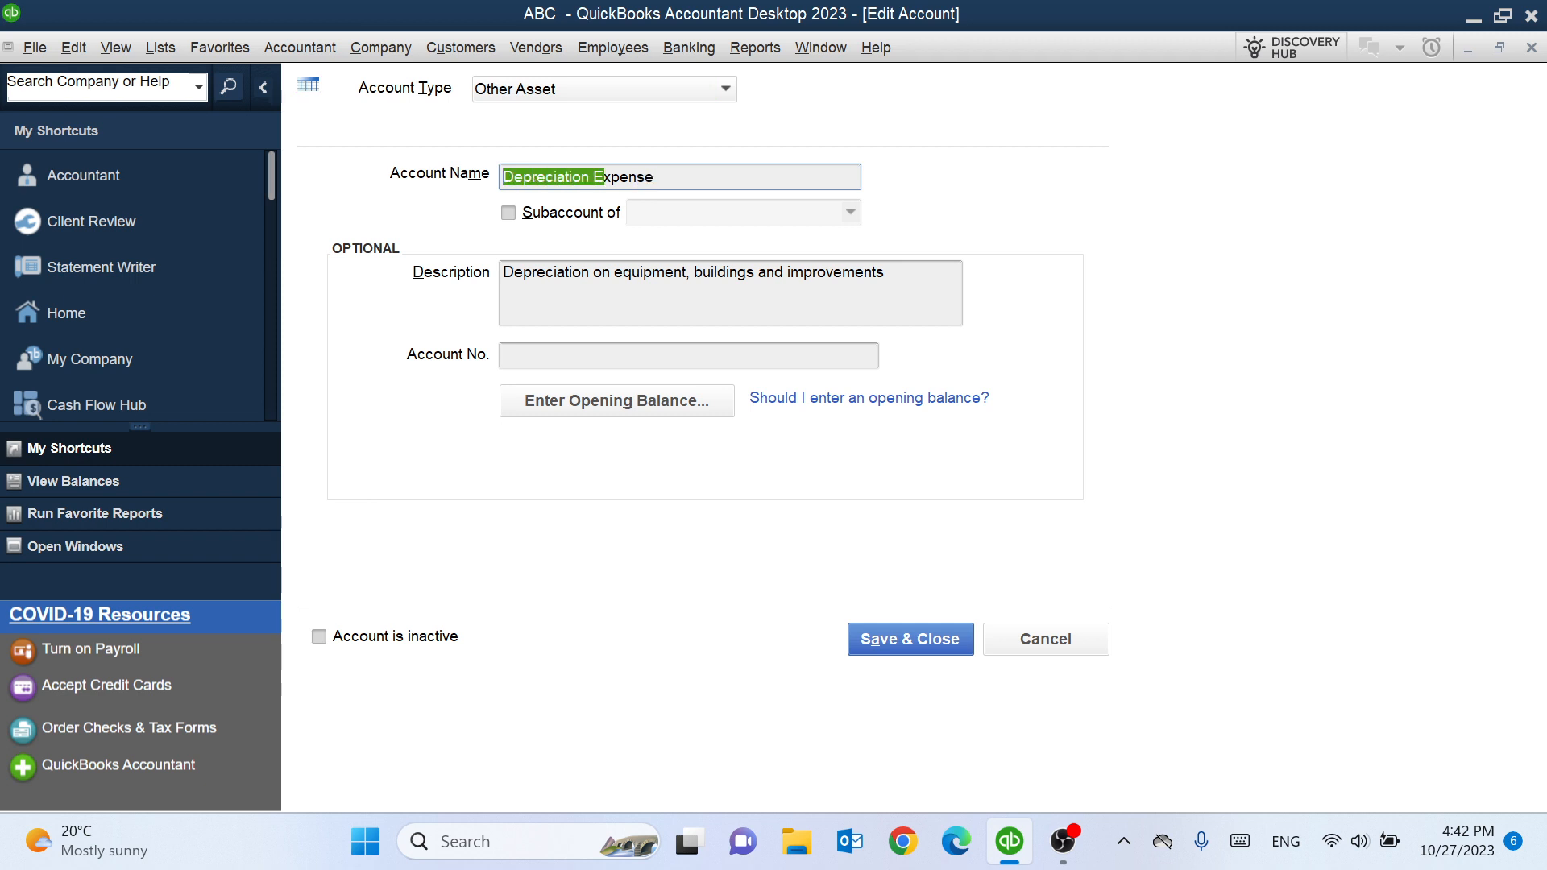
{"action": "left_click", "coordinate": [659, 177]}
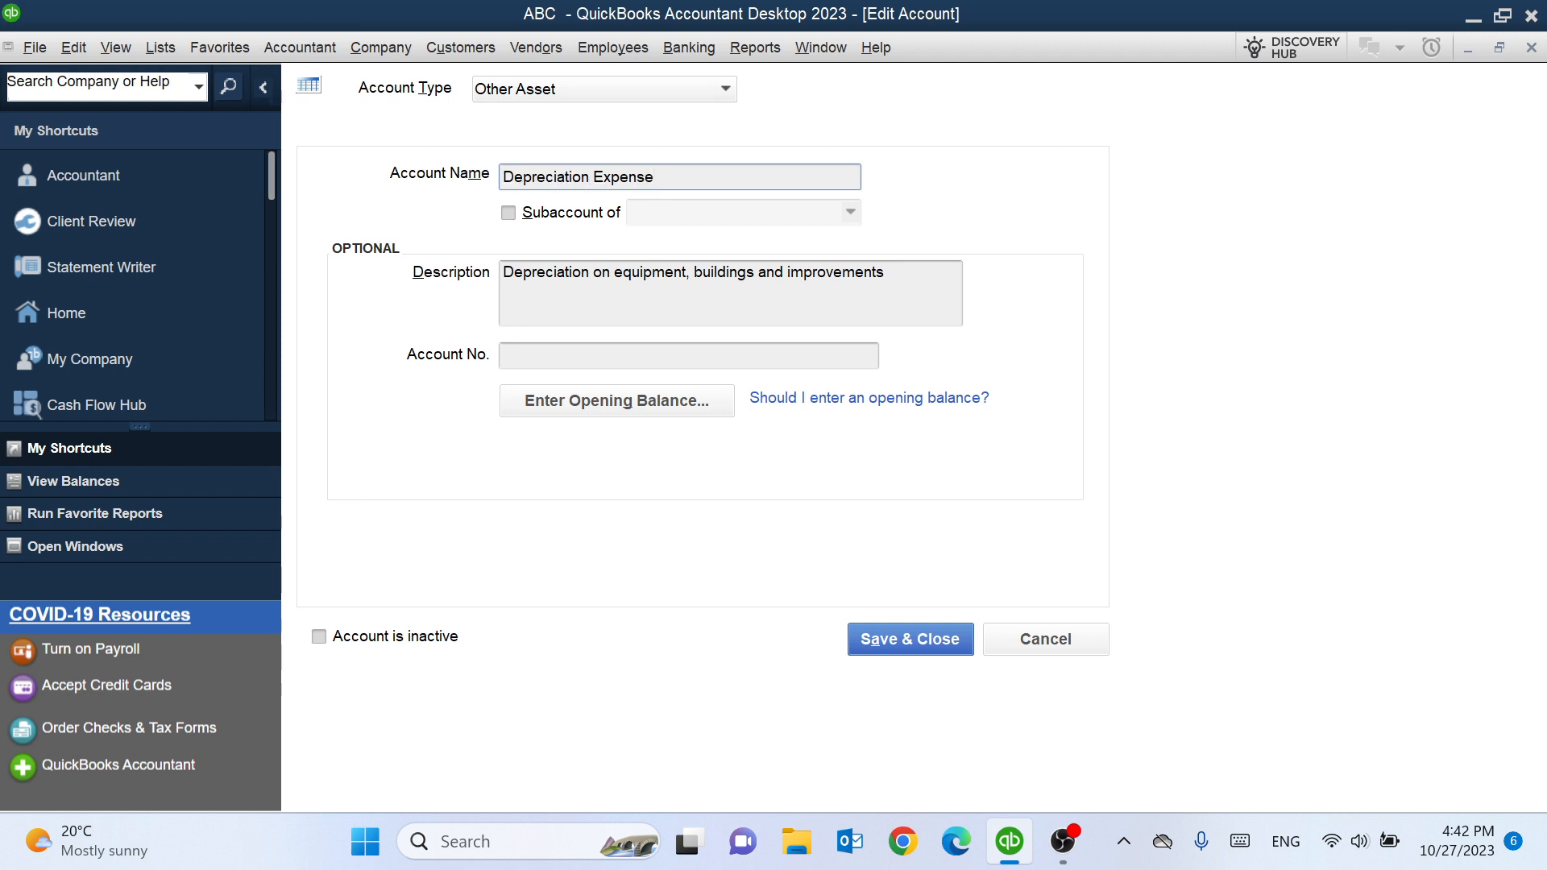
{"action": "key", "text": "BackSpace"}
{"action": "key", "text": "BackSpace"}
{"action": "key", "text": "BackSpace"}
{"action": "key", "text": "BackSpace"}
{"action": "key", "text": "BackSpace"}
{"action": "key", "text": "BackSpace"}
{"action": "key", "text": "BackSpace"}
{"action": "key", "text": "BackSpace"}
{"action": "key", "text": "BackSpace"}
{"action": "key", "text": "BackSpace"}
{"action": "key", "text": "BackSpace"}
{"action": "key", "text": "BackSpace"}
{"action": "key", "text": "BackSpace"}
{"action": "key", "text": "BackSpace"}
{"action": "key", "text": "BackSpace"}
{"action": "key", "text": "BackSpace"}
{"action": "key", "text": "BackSpace"}
{"action": "key", "text": "BackSpace"}
{"action": "key", "text": "BackSpace"}
{"action": "key", "text": "BackSpace"}
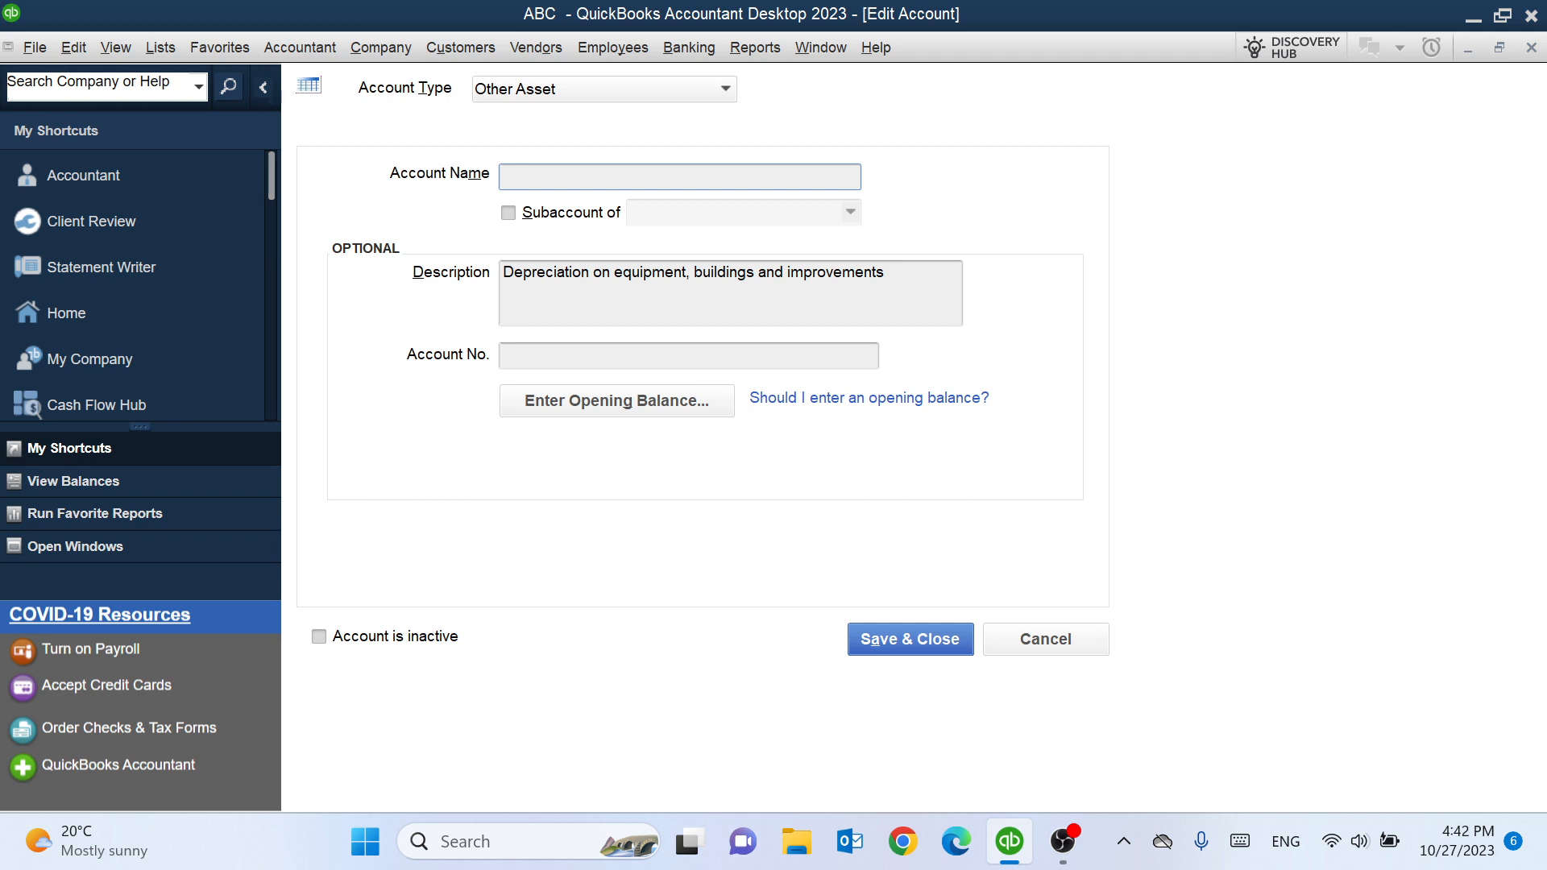
{"action": "left_click", "coordinate": [726, 90]}
{"action": "left_click", "coordinate": [567, 192]}
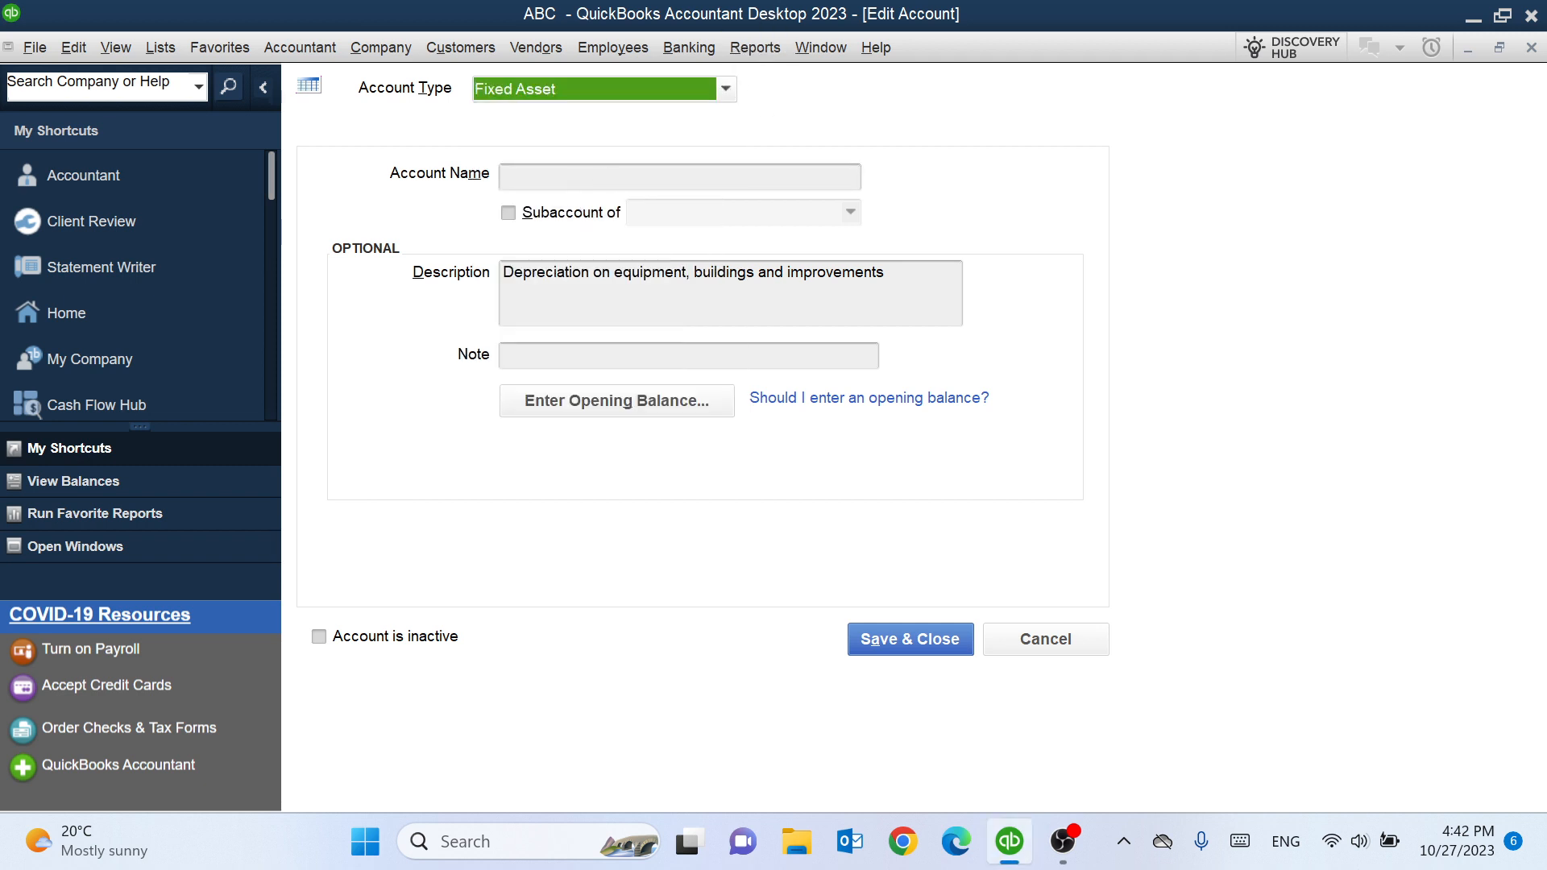
{"action": "type", "text": "f"}
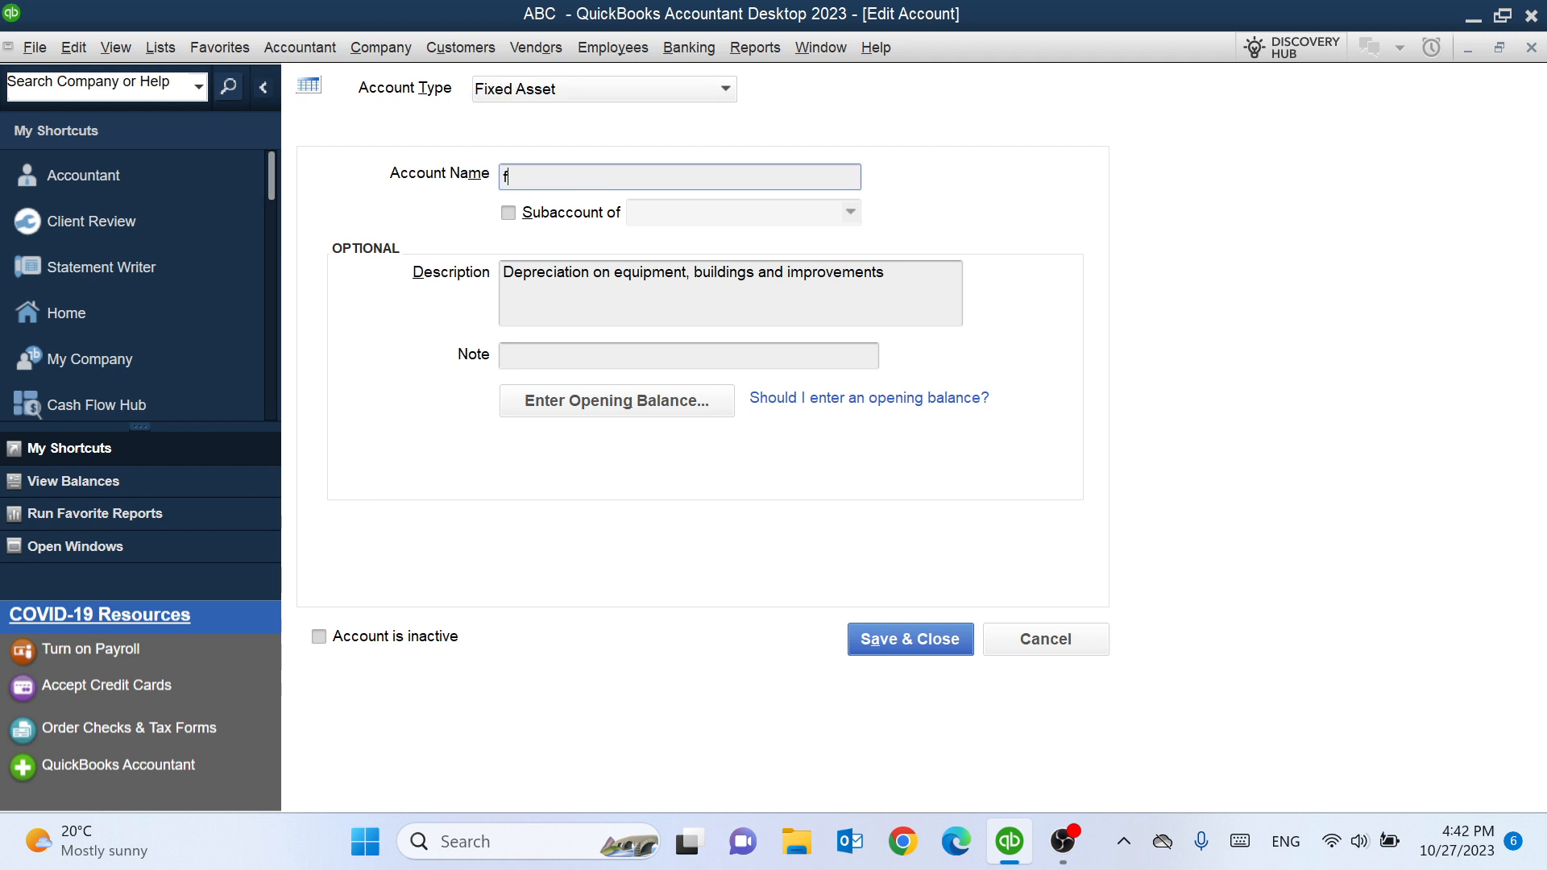
{"action": "key", "text": "BackSpace"}
{"action": "type", "text": "FUR"}
{"action": "key", "text": "BackSpace"}
{"action": "key", "text": "BackSpace"}
{"action": "type", "text": "urnity"}
{"action": "key", "text": "BackSpace"}
{"action": "type", "text": "ture"}
- Enter an opening balance of 2,000.00 as of 10/27/2023, then save and merge it into the existing Furniture account
{"action": "left_click", "coordinate": [655, 405]}
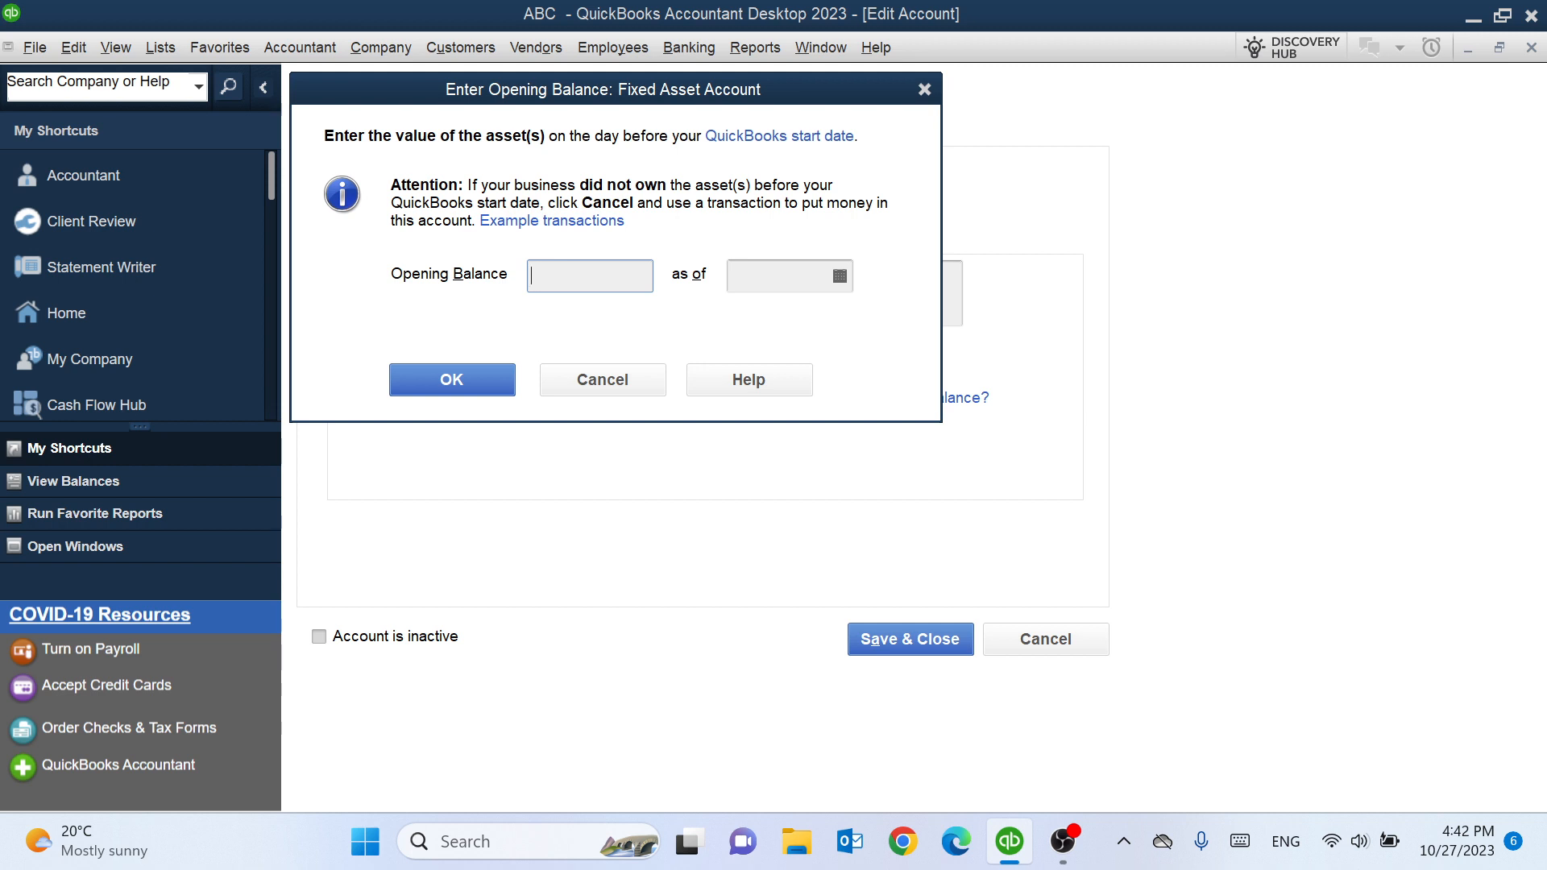
{"action": "type", "text": "2000"}
{"action": "left_click", "coordinate": [840, 277]}
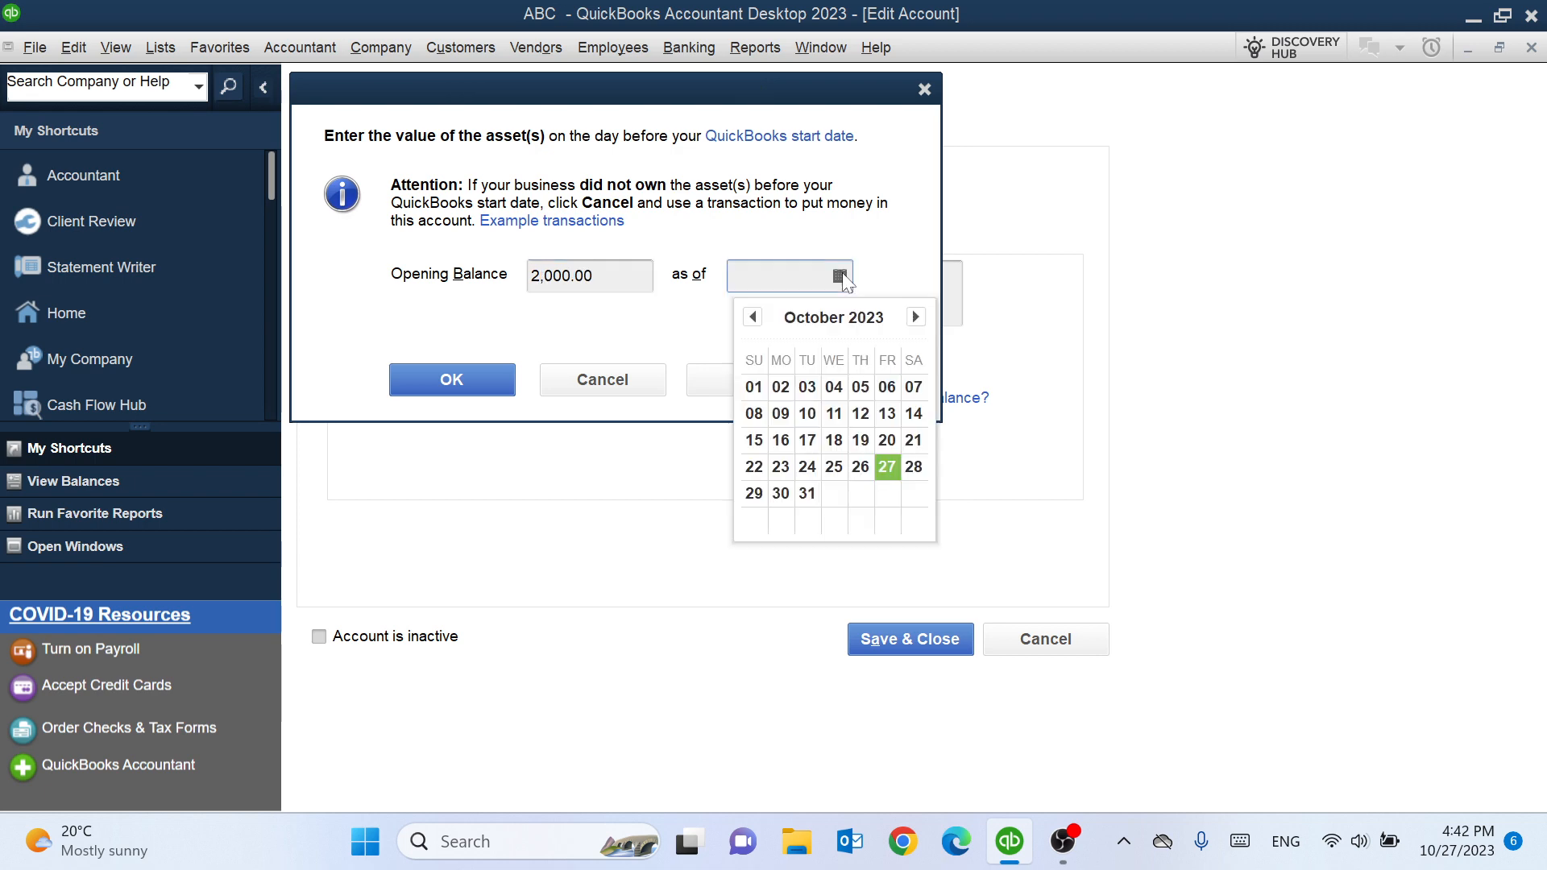
{"action": "left_click", "coordinate": [888, 467]}
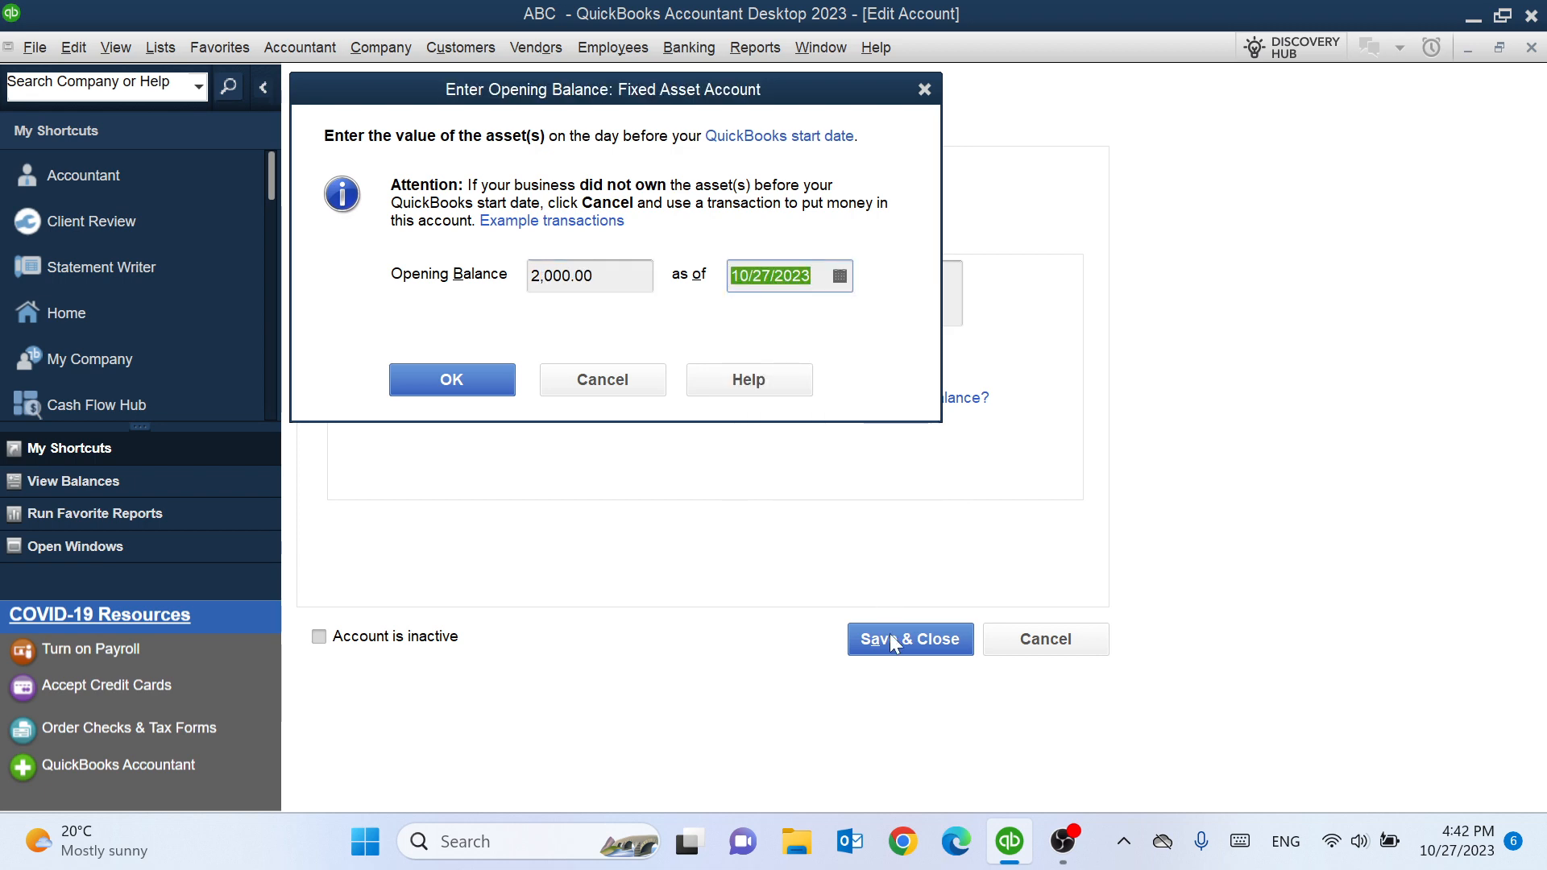
{"action": "left_click", "coordinate": [454, 388]}
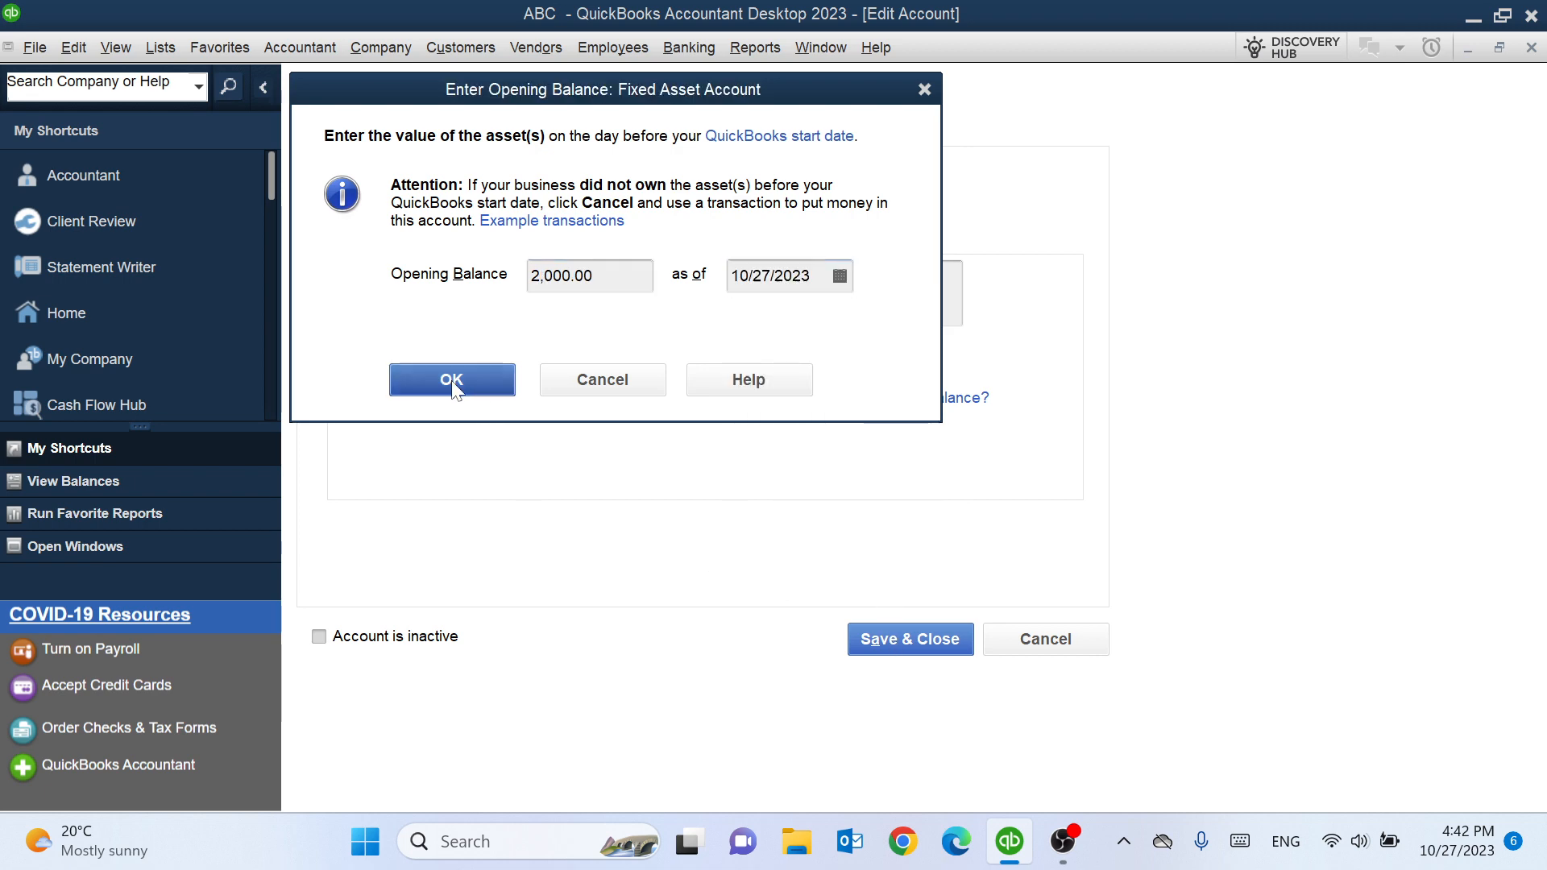
{"action": "left_click", "coordinate": [897, 637]}
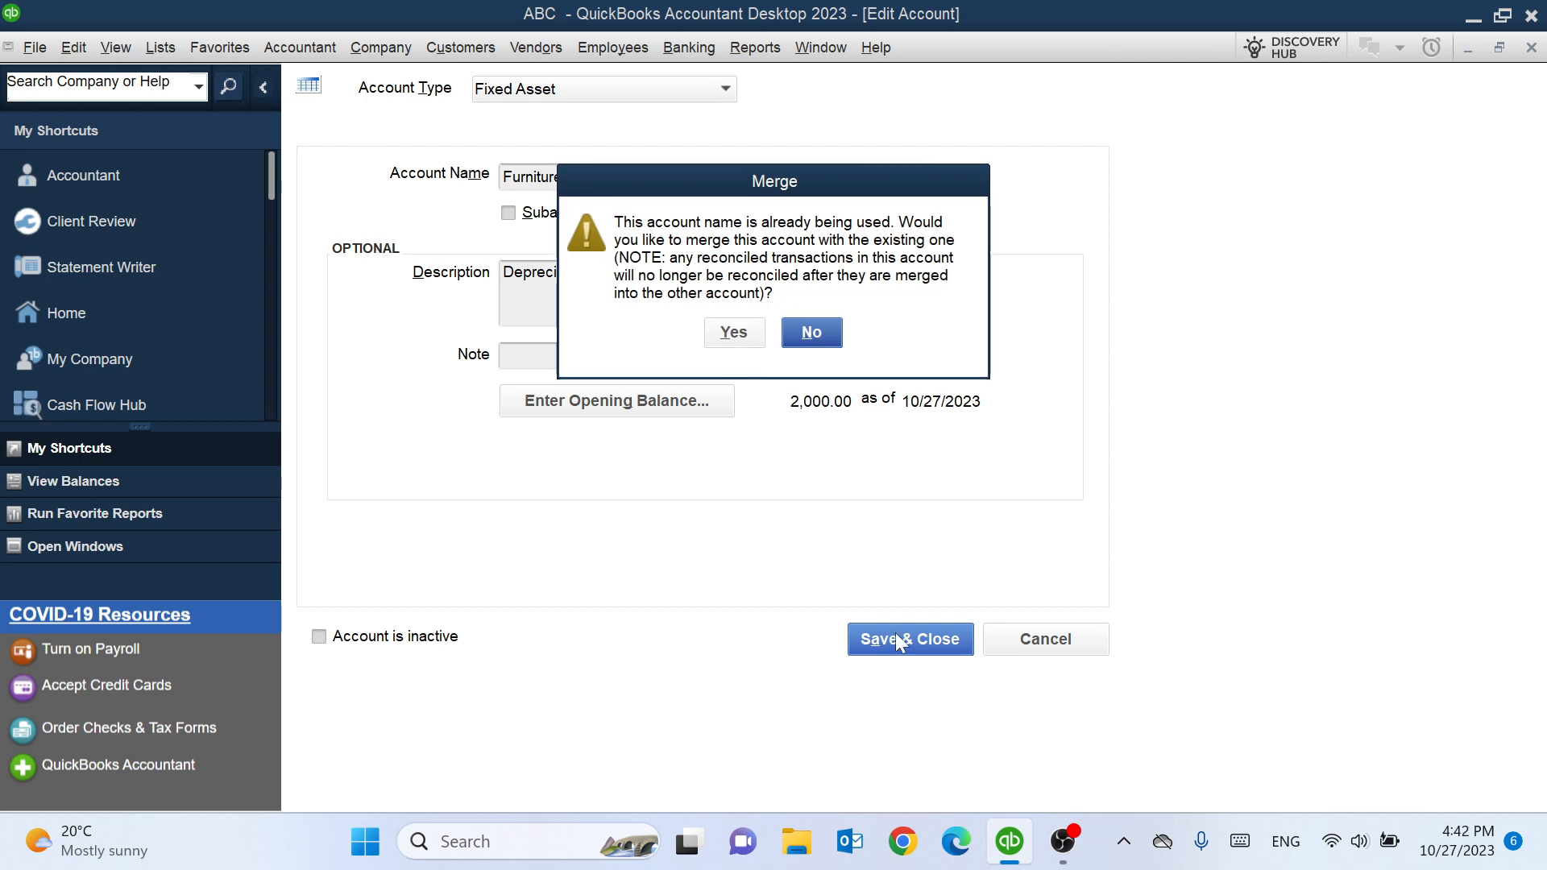
{"action": "left_click", "coordinate": [733, 330]}
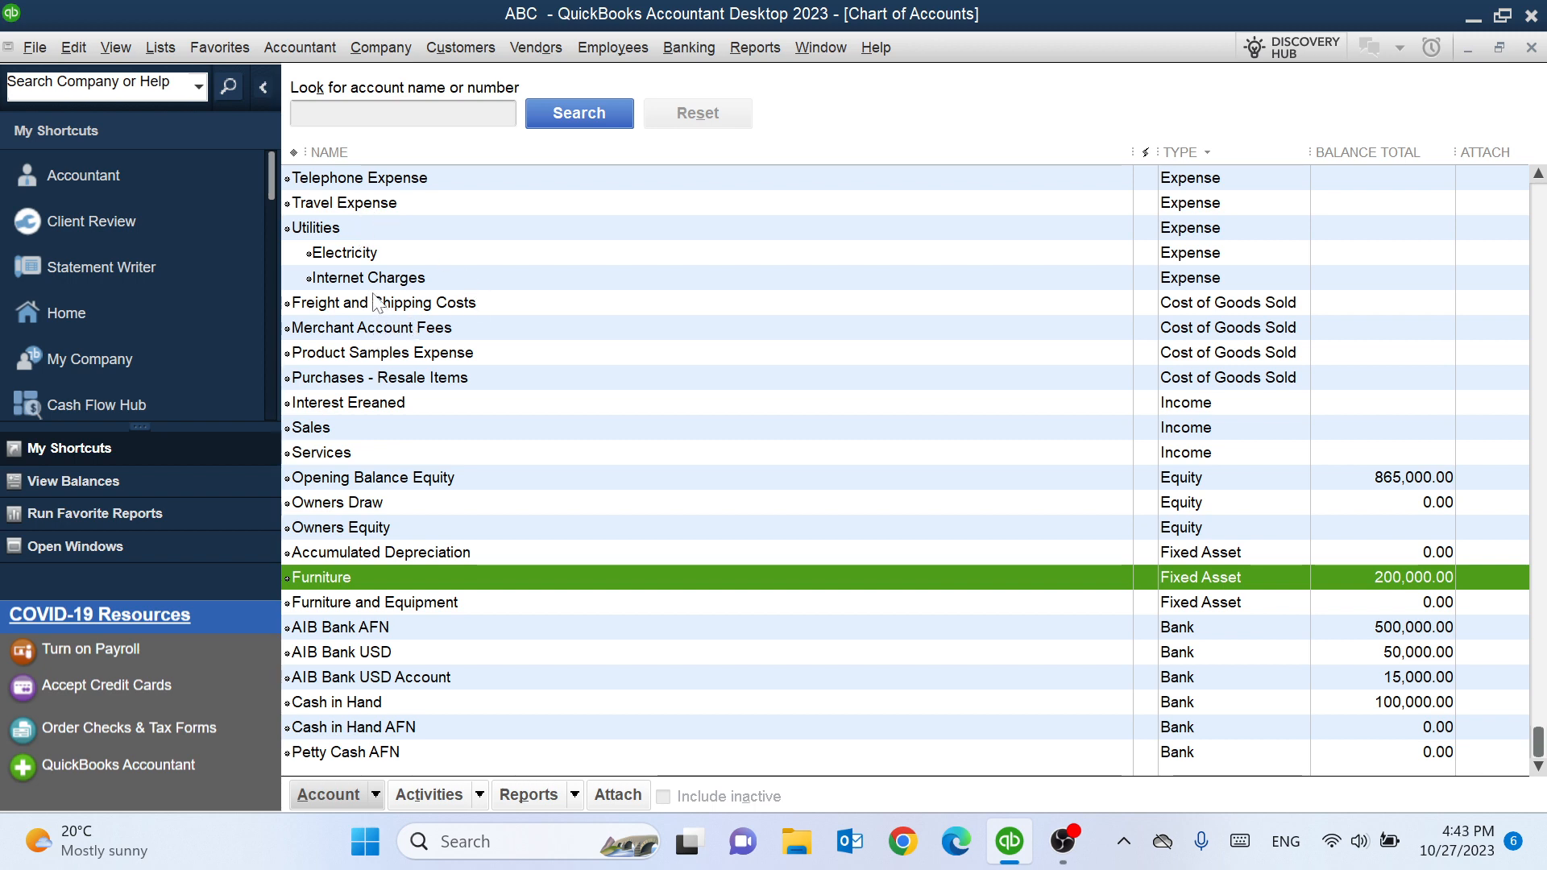
- Make the Travel Expense account inactive
{"action": "right_click", "coordinate": [382, 207]}
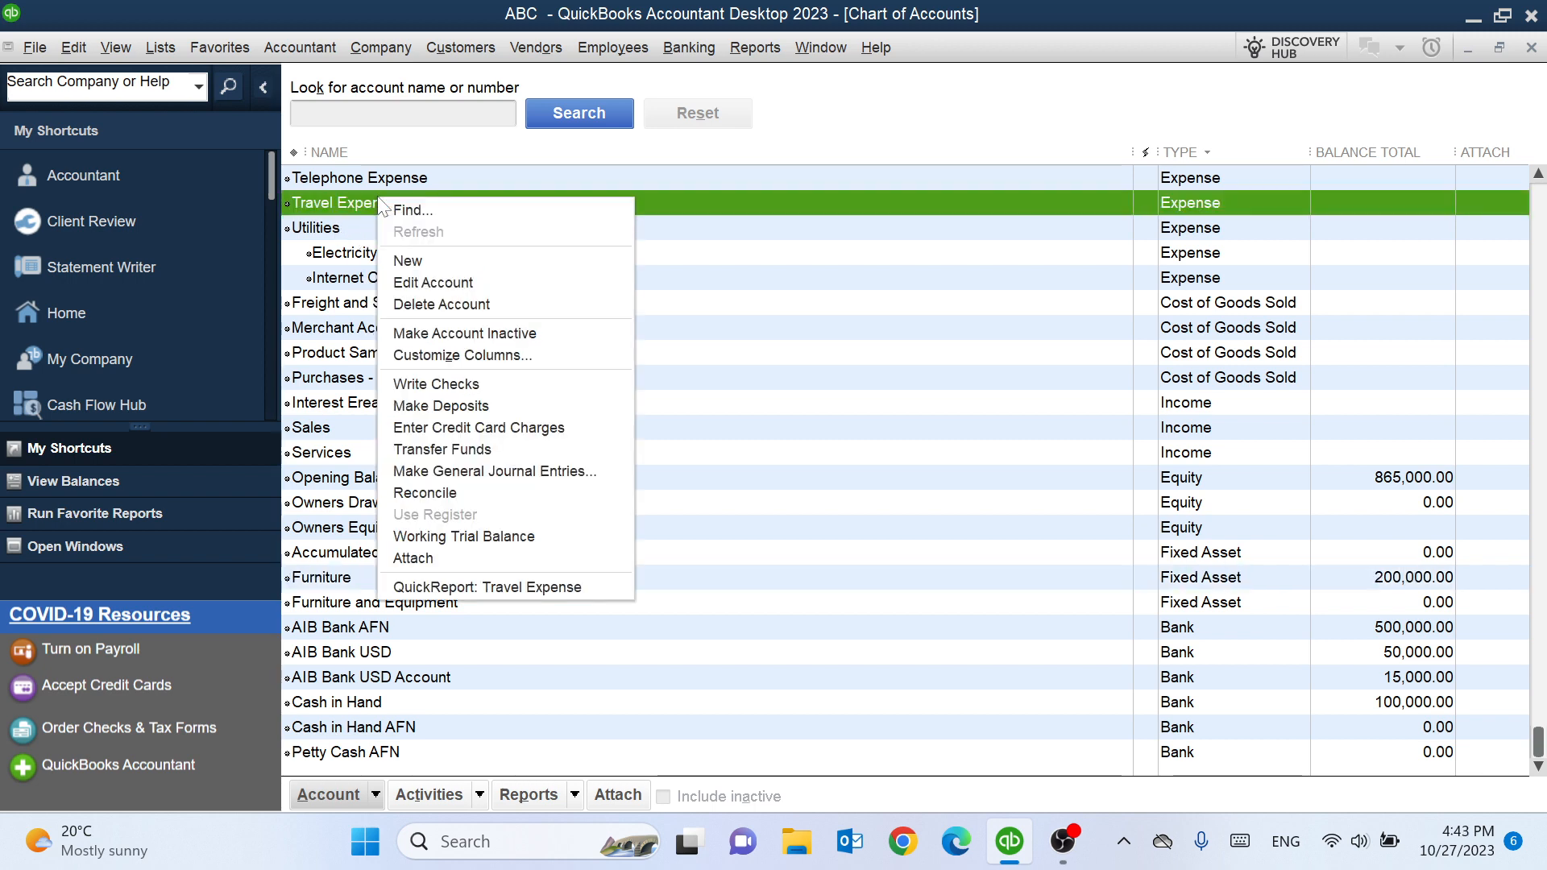
{"action": "left_click", "coordinate": [524, 334]}
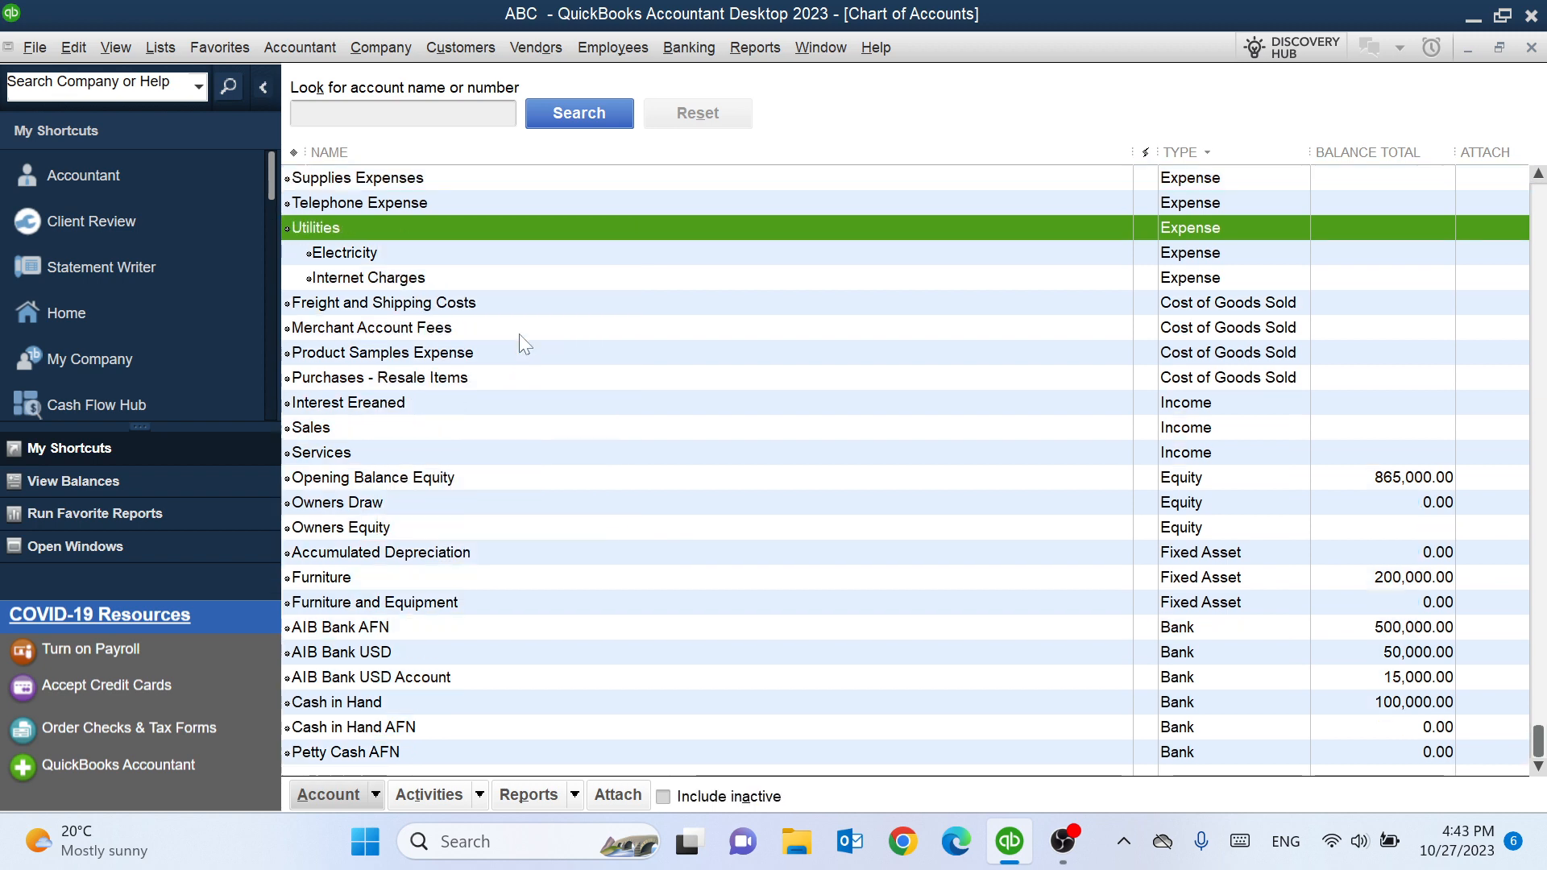
{"action": "scroll", "coordinate": [435, 260], "scroll_direction": "up", "scroll_amount": 3}
{"action": "scroll", "coordinate": [429, 256], "scroll_direction": "down", "scroll_amount": 3}
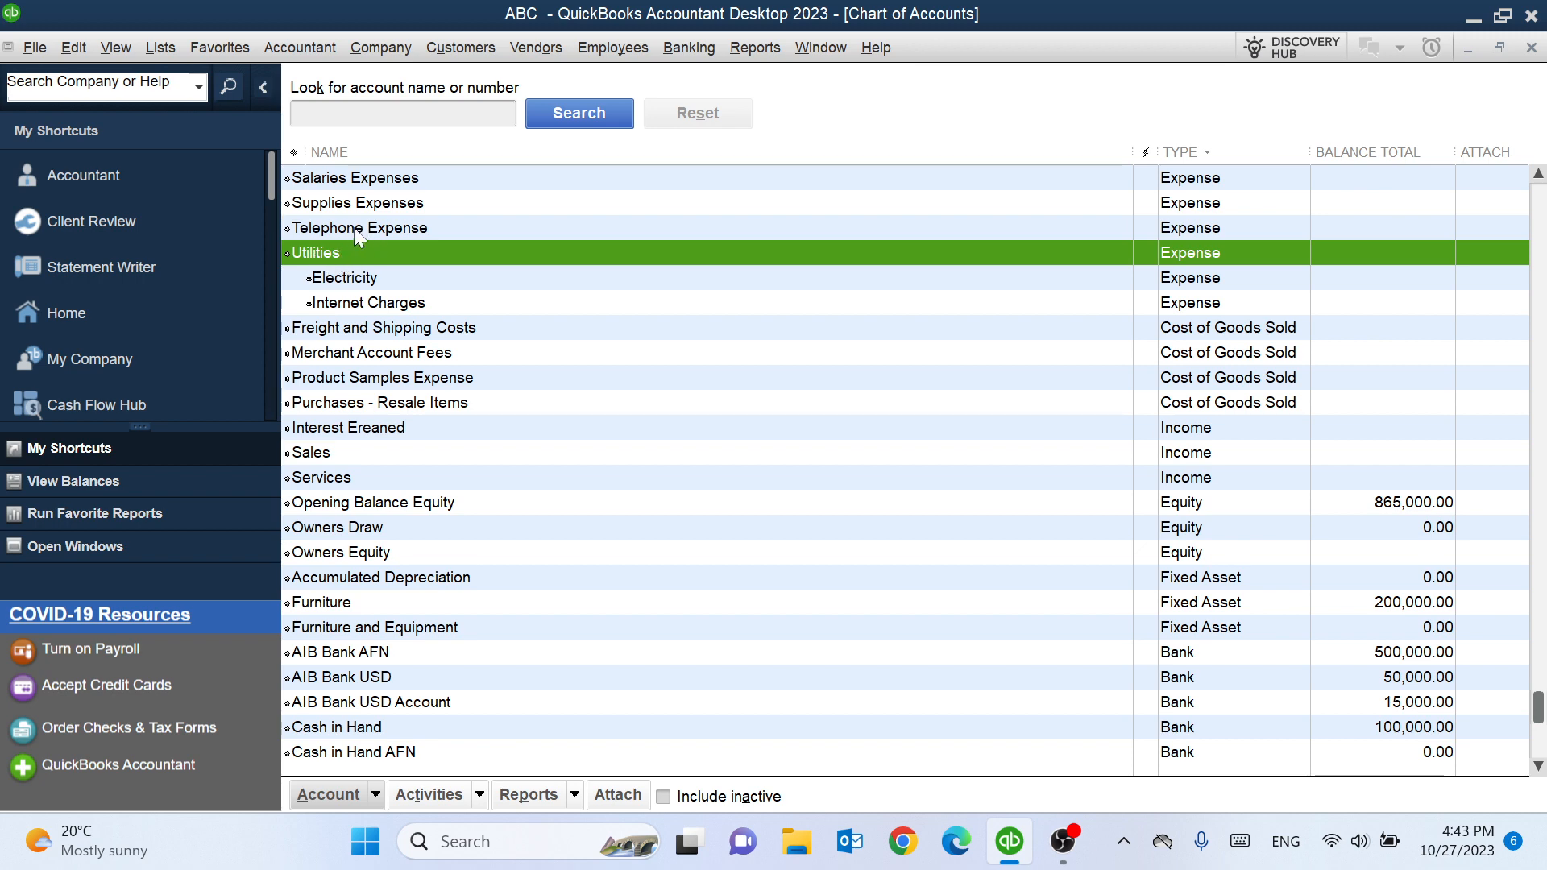
- Delete the Product Samples Expense account
{"action": "right_click", "coordinate": [400, 386]}
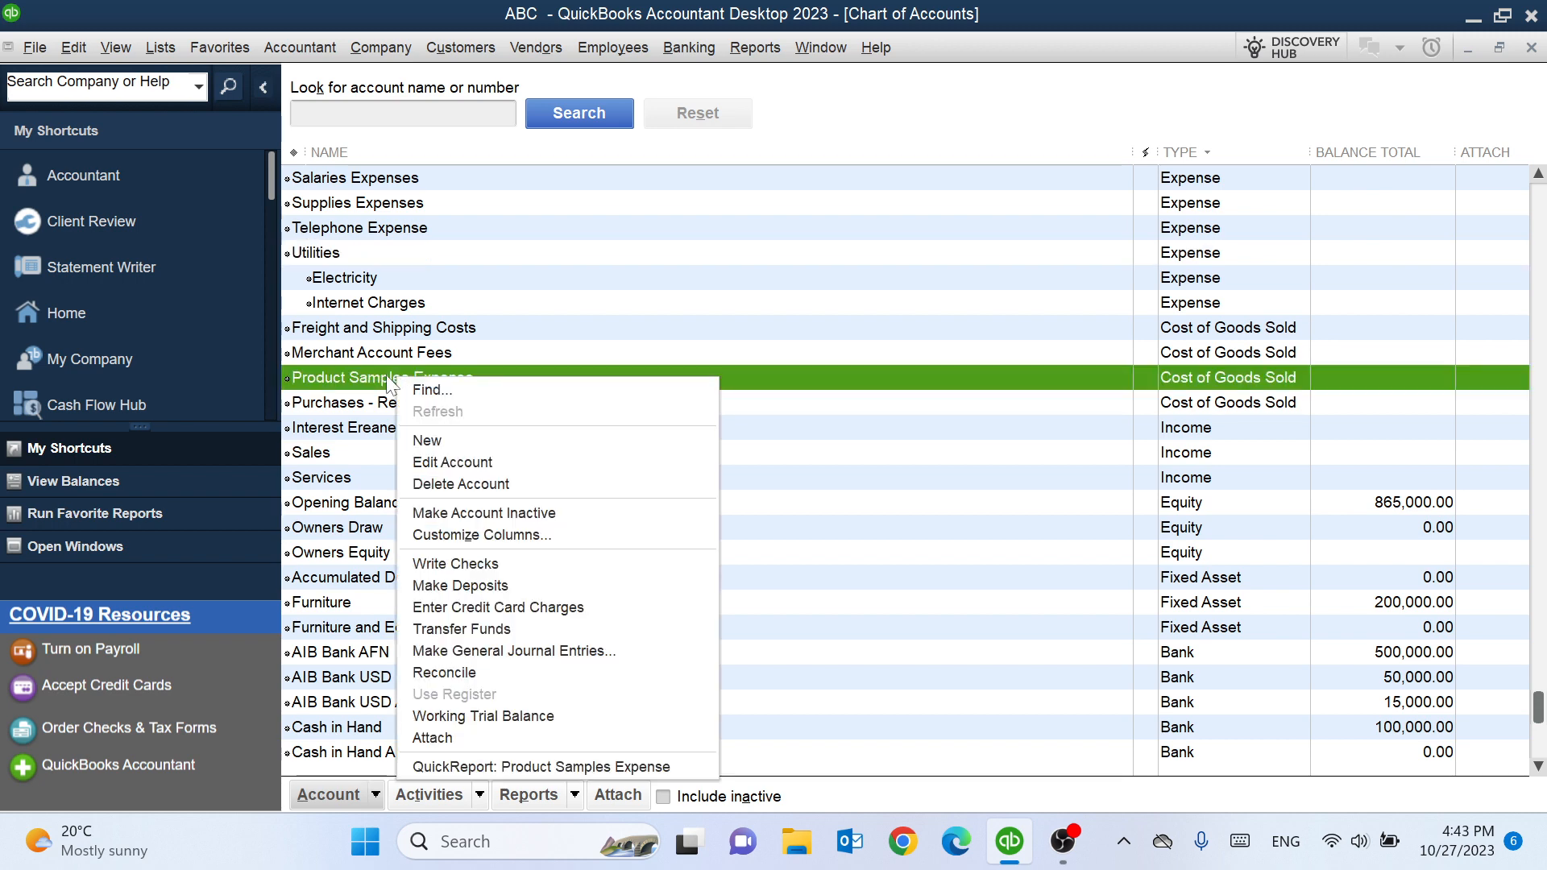
{"action": "left_click", "coordinate": [490, 486]}
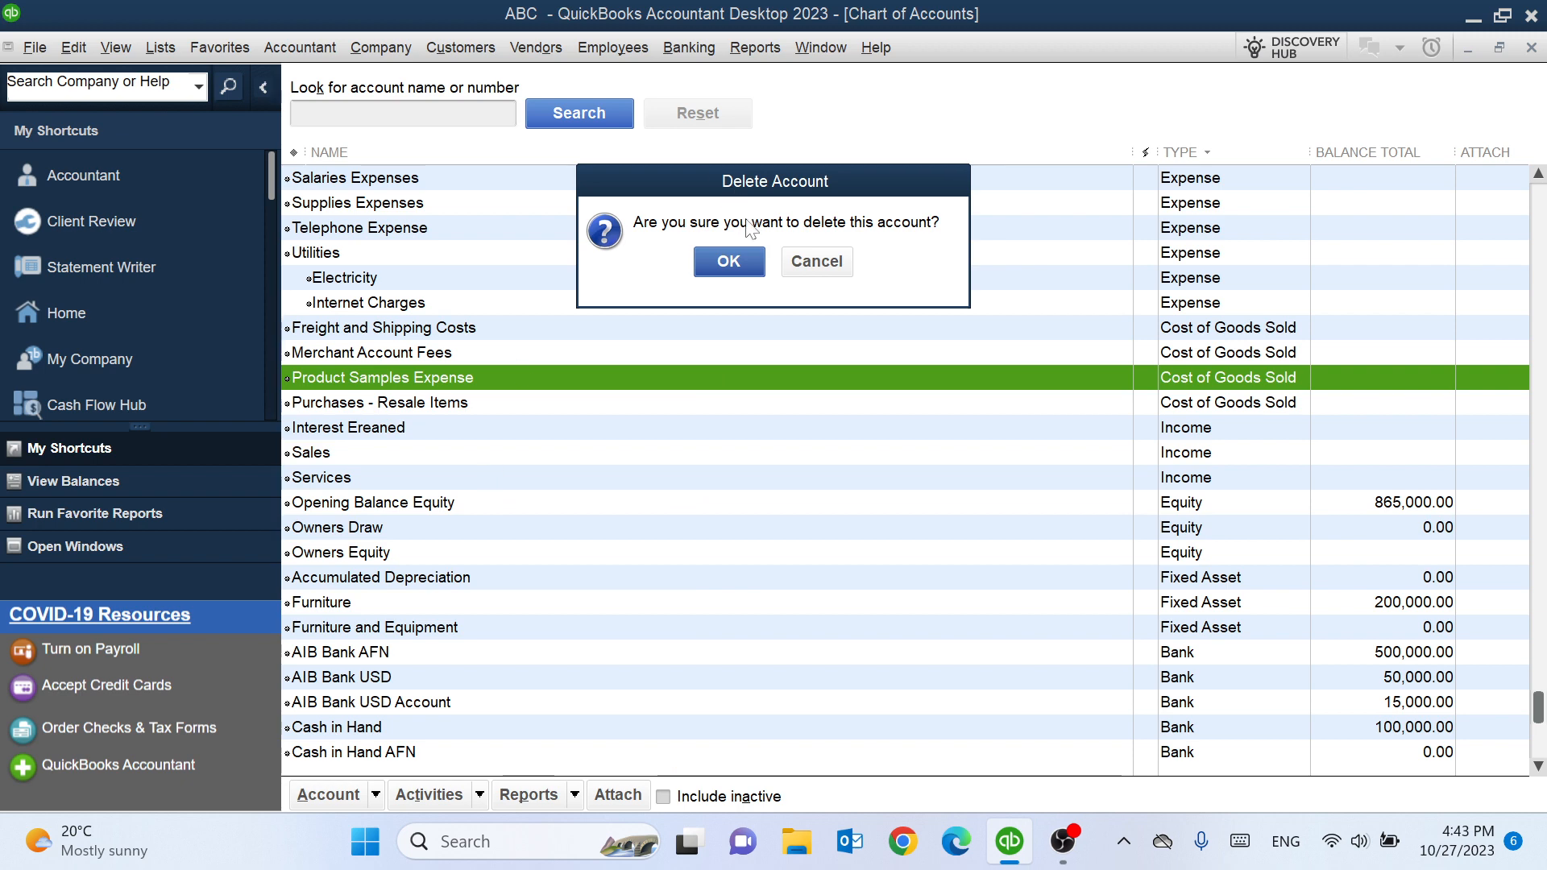
{"action": "left_click", "coordinate": [729, 261]}
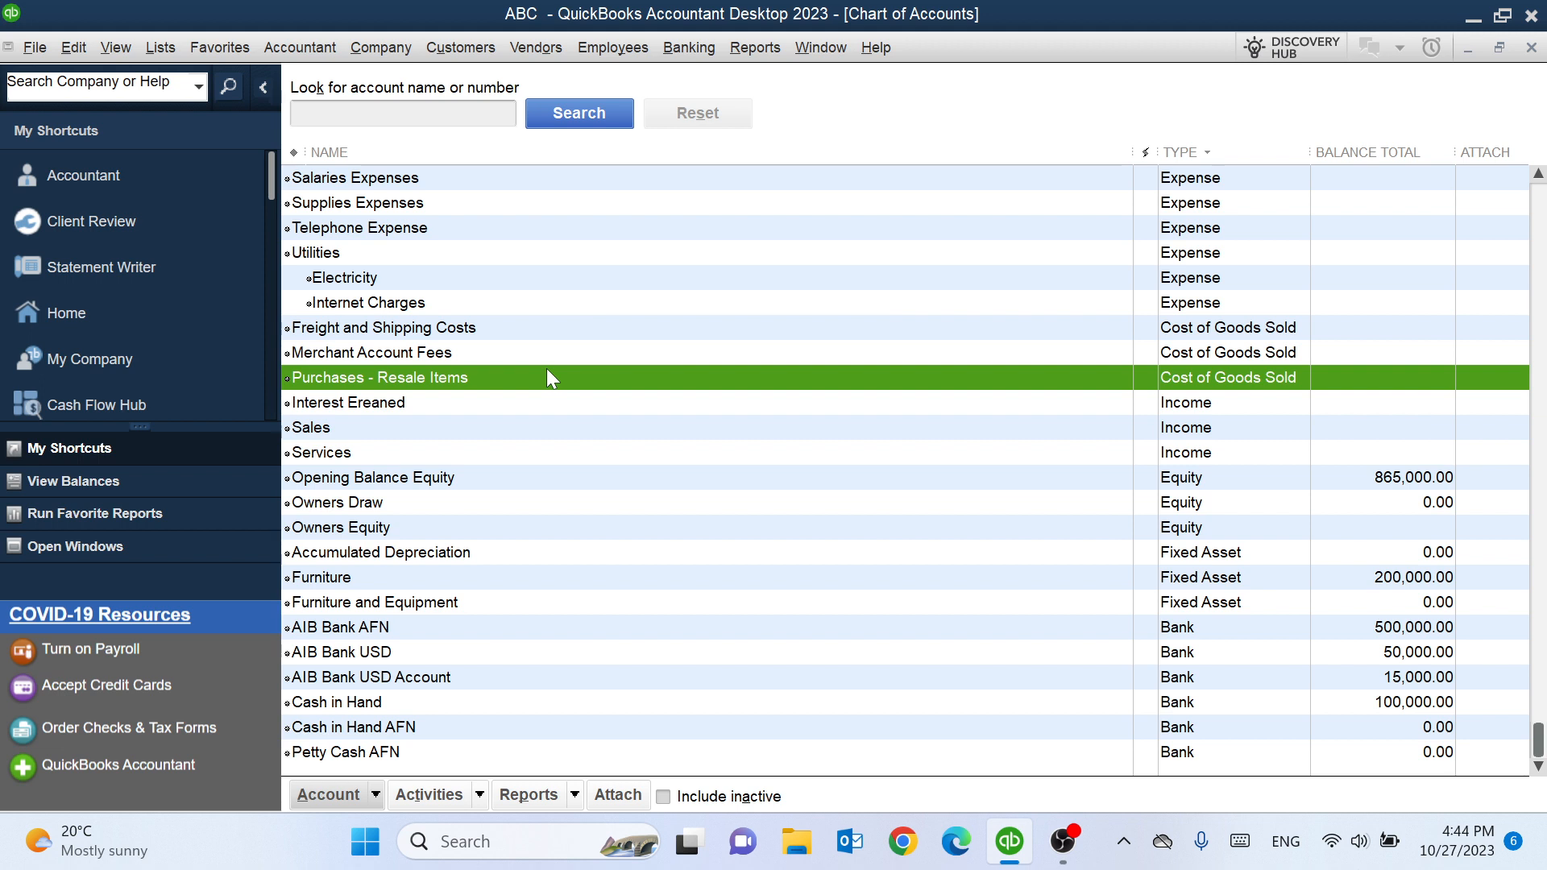
- Show inactive accounts and make the Travel Expense account active again
{"action": "left_click", "coordinate": [663, 796]}
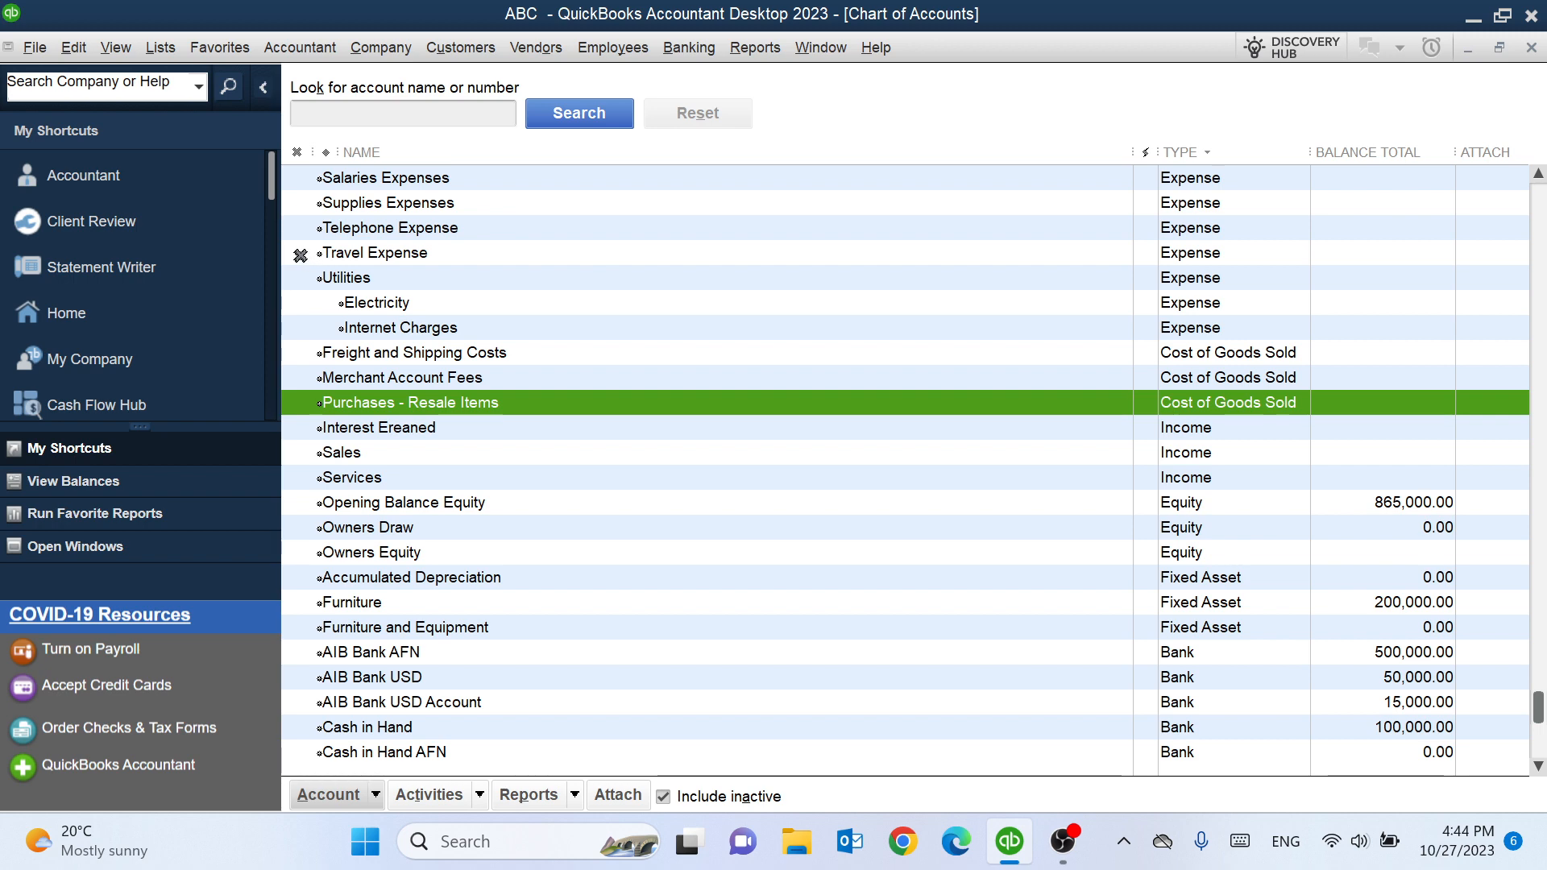
{"action": "right_click", "coordinate": [381, 259]}
{"action": "left_click", "coordinate": [477, 393]}
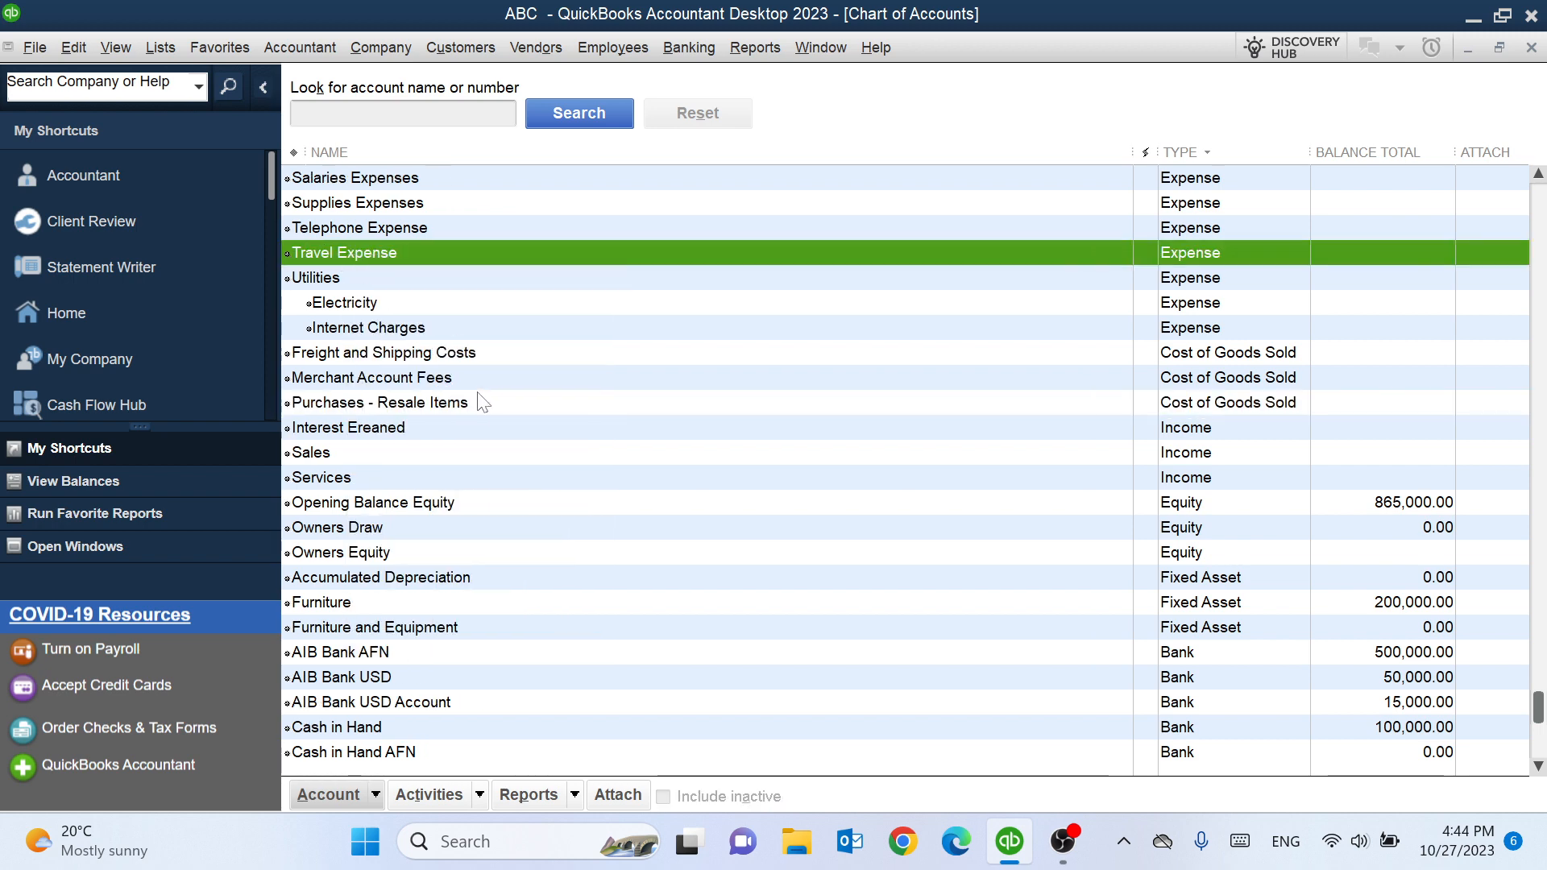